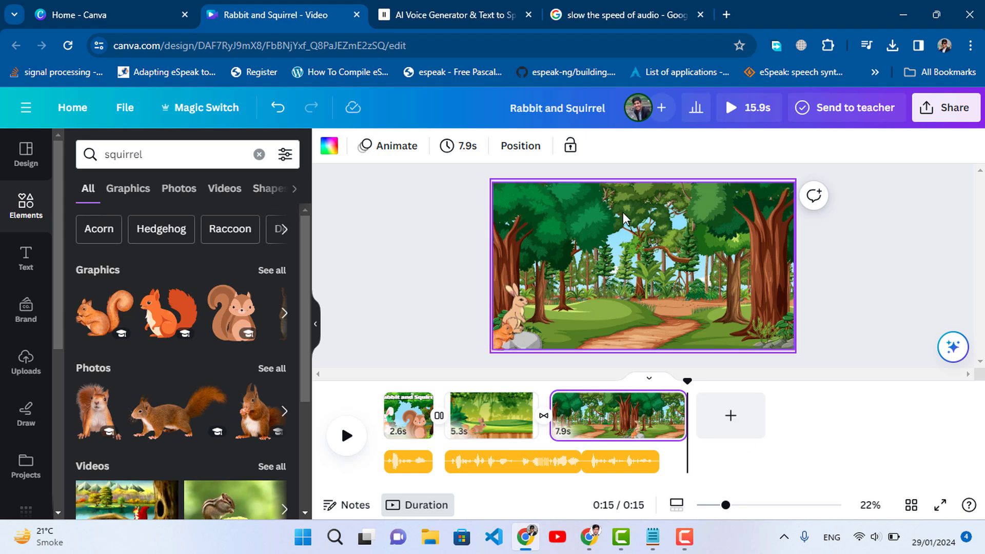
View the rabbit and squirrel story text in Notepad and open ChatGPT in a new browser tab
left_click(650, 531)
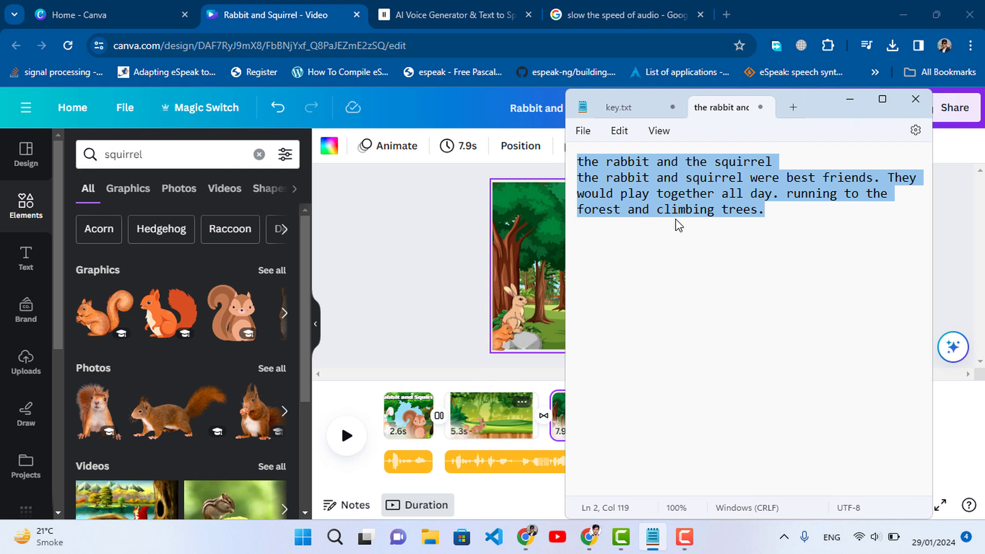
left_click(849, 100)
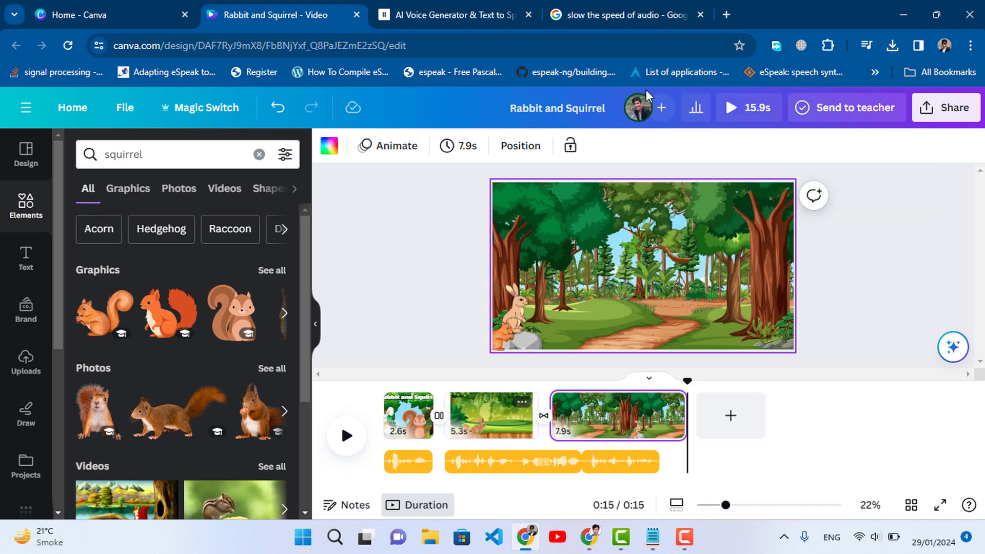
left_click(726, 14)
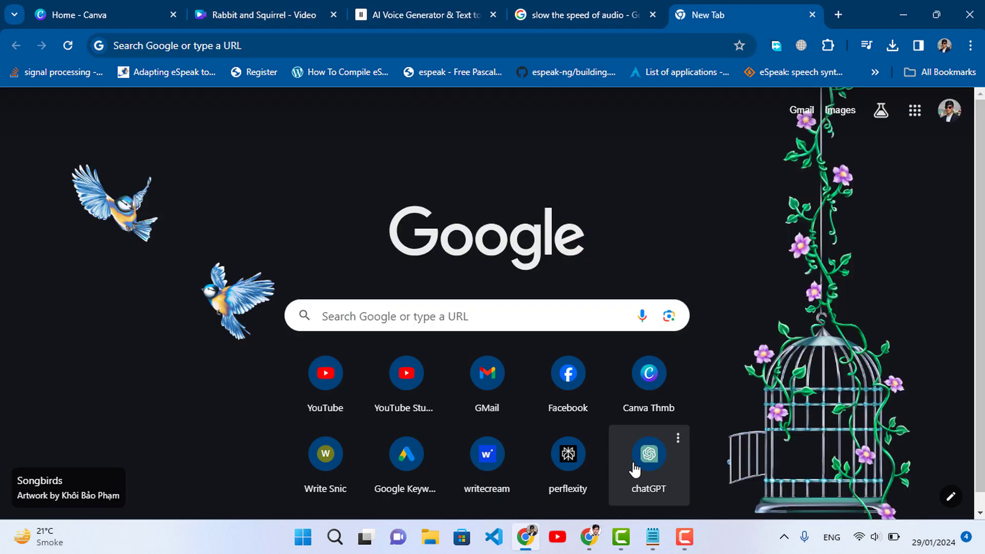
left_click(635, 467)
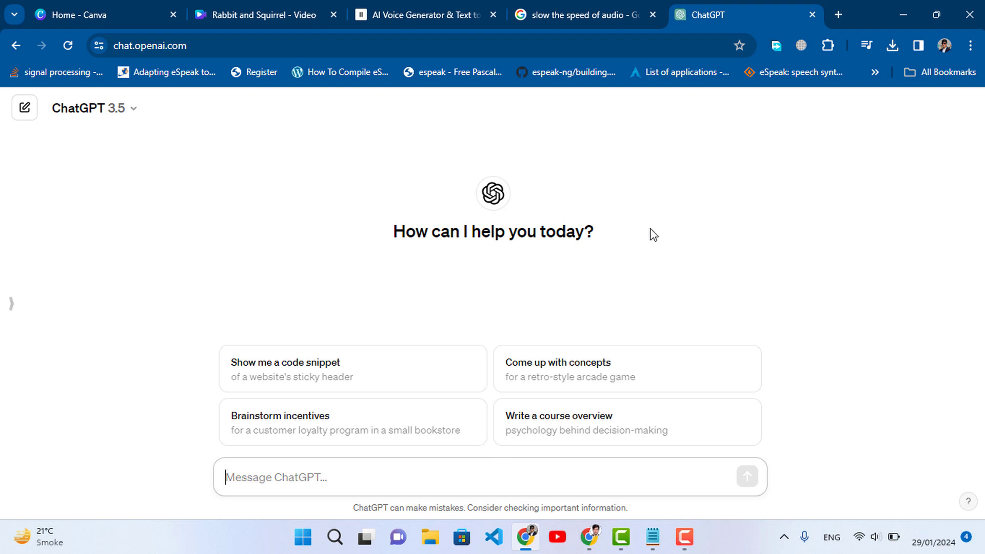
Return to the Canva home page and create a new blank Video design from the Videos category
left_click(232, 7)
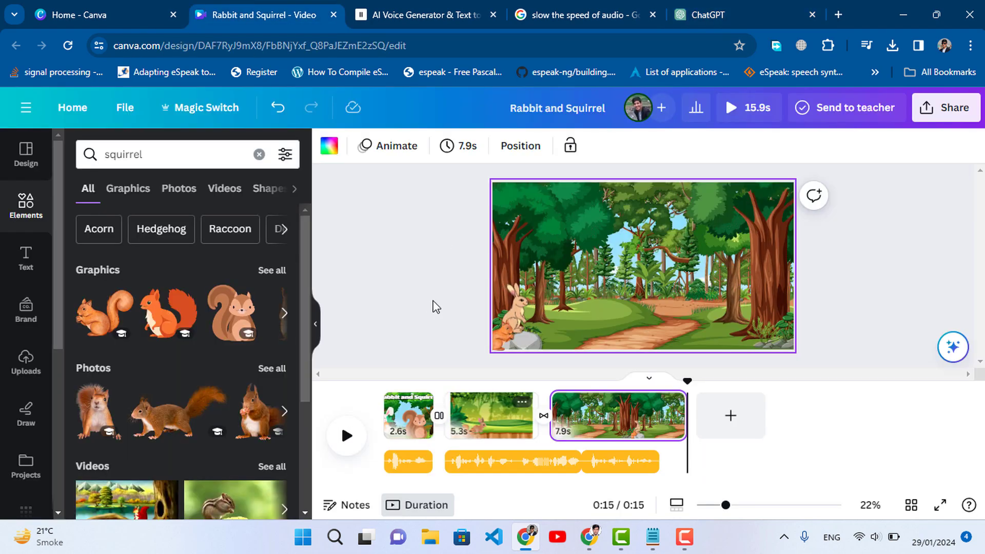
left_click(113, 11)
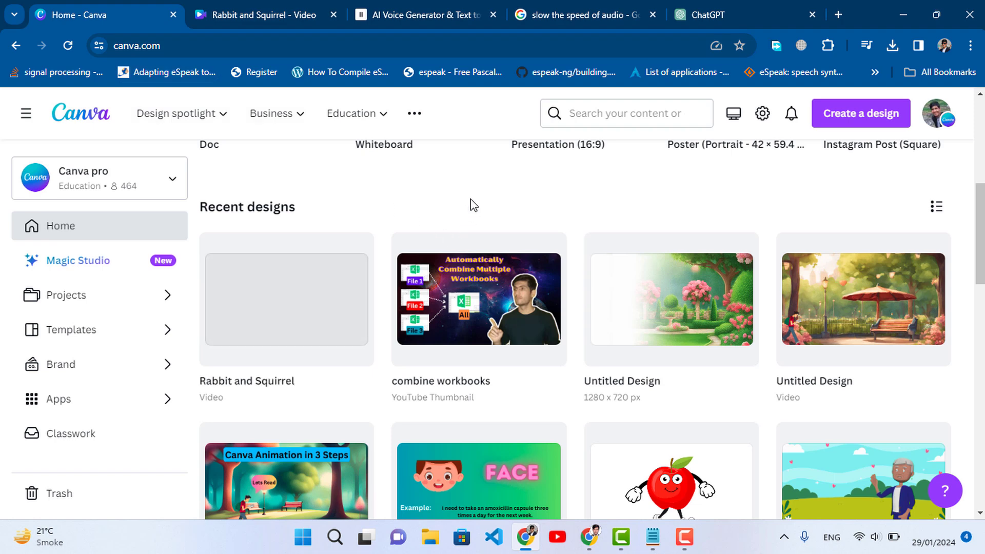
scroll(464, 200, "up", 1)
scroll(461, 199, "down", 1)
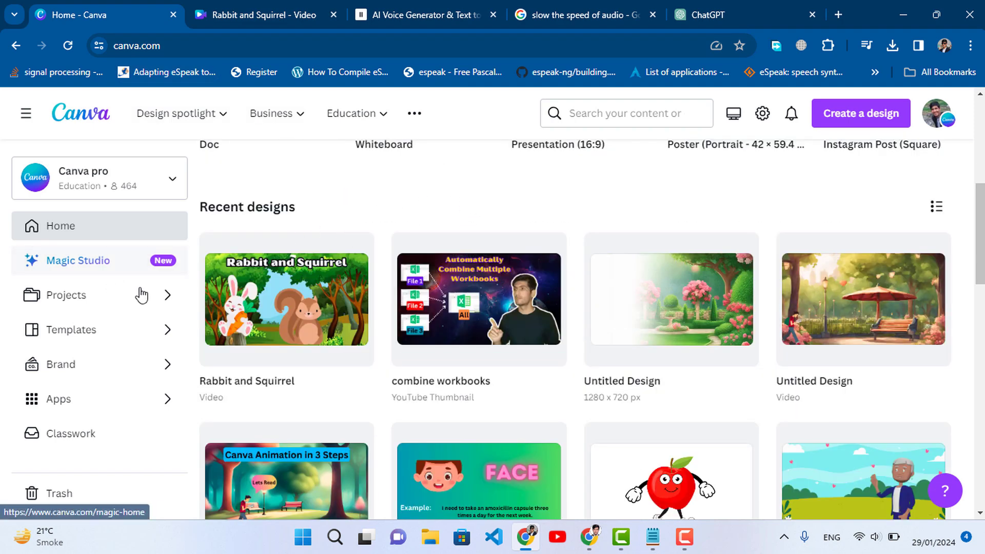
scroll(433, 198, "up", 6)
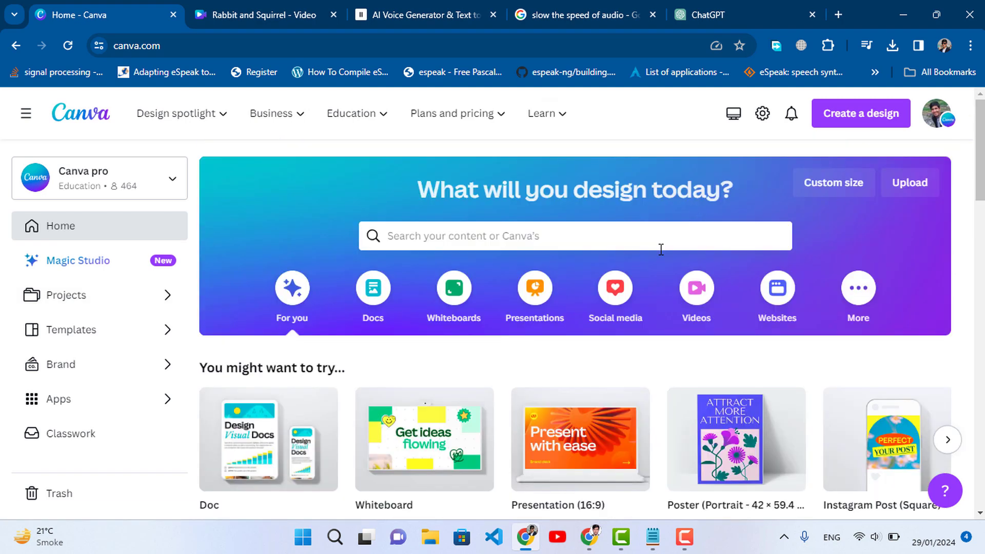
left_click(693, 303)
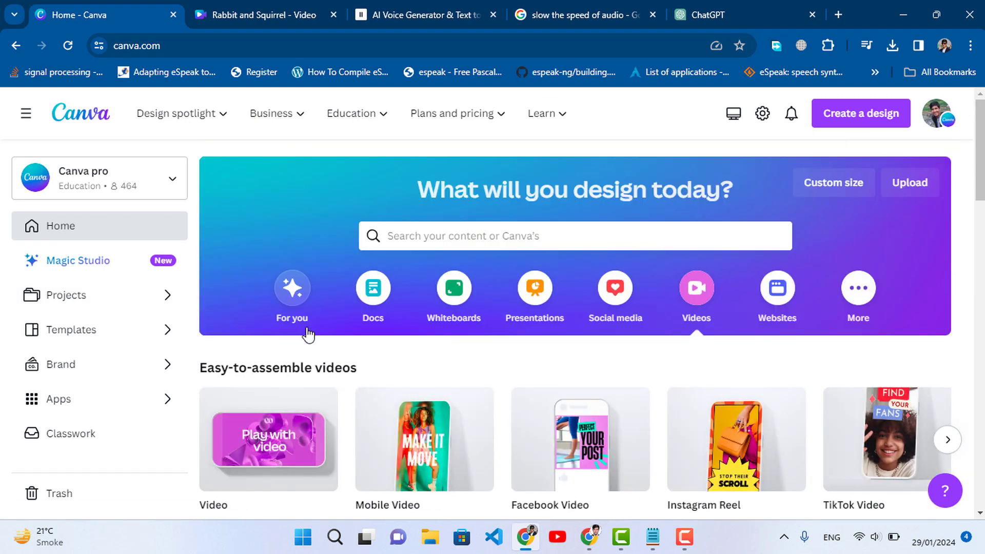
scroll(302, 349, "down", 2)
left_click(295, 365)
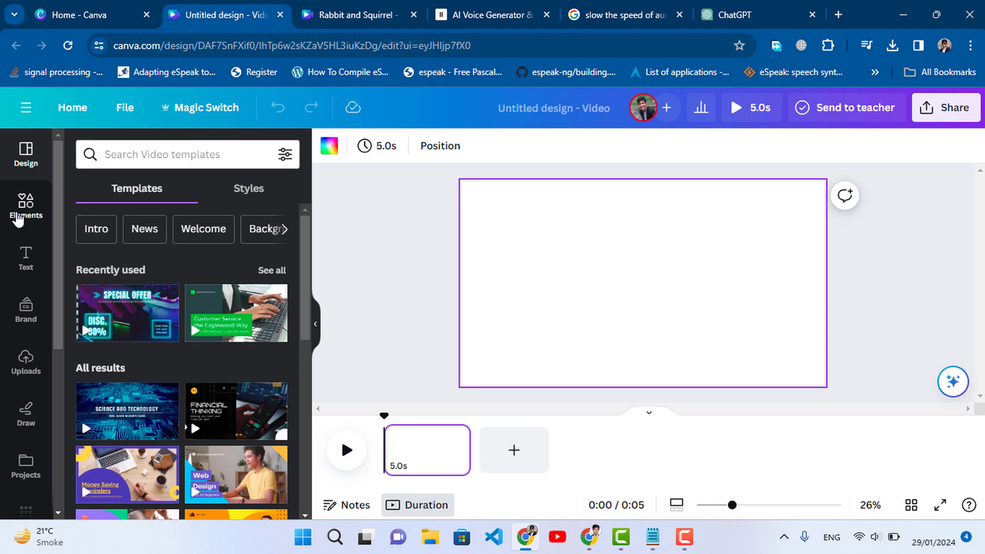
Look through the available elements, backgrounds and apps, and open the installed Magic Media image generator
left_click(19, 218)
scroll(15, 369, "down", 3)
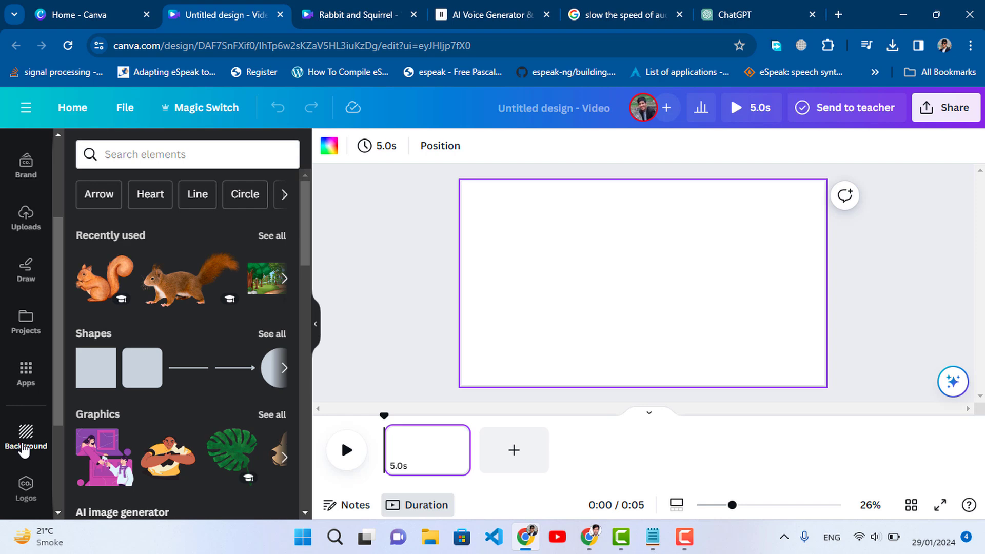
left_click(24, 447)
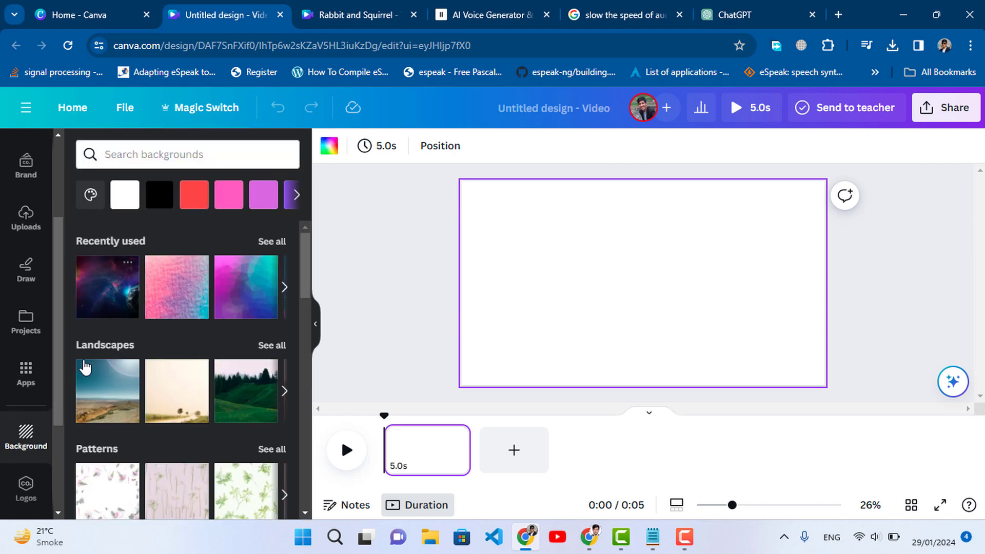
left_click(27, 375)
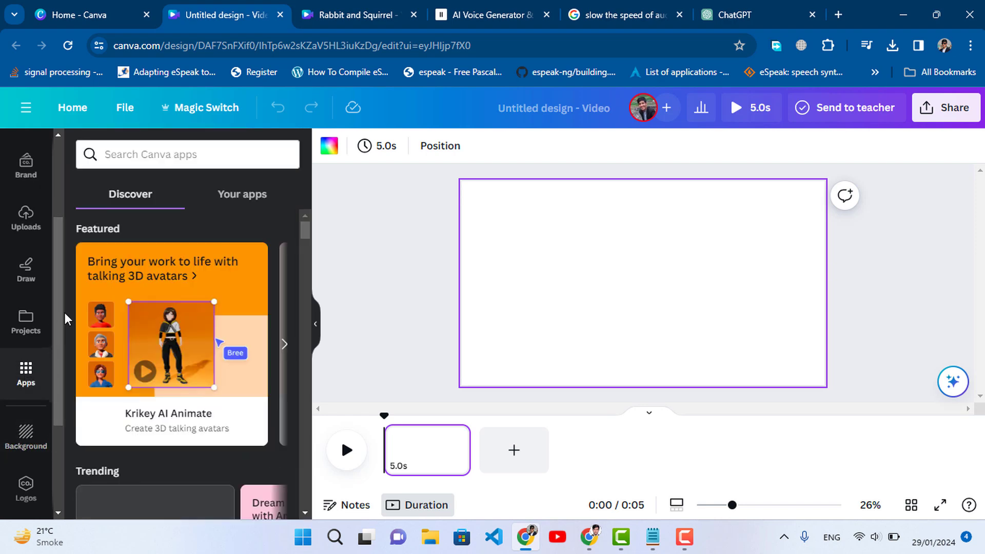
scroll(167, 377, "down", 5)
scroll(153, 400, "up", 4)
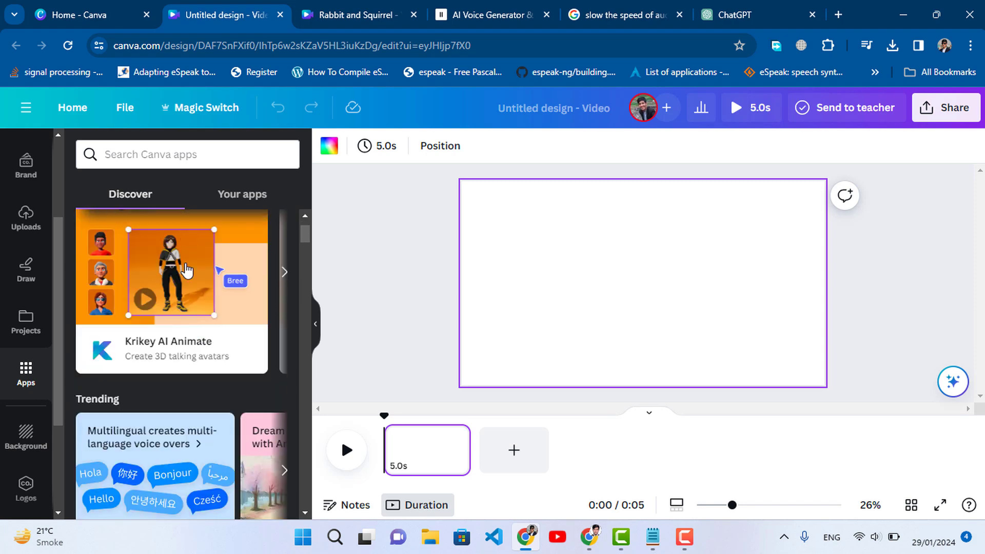
left_click(261, 192)
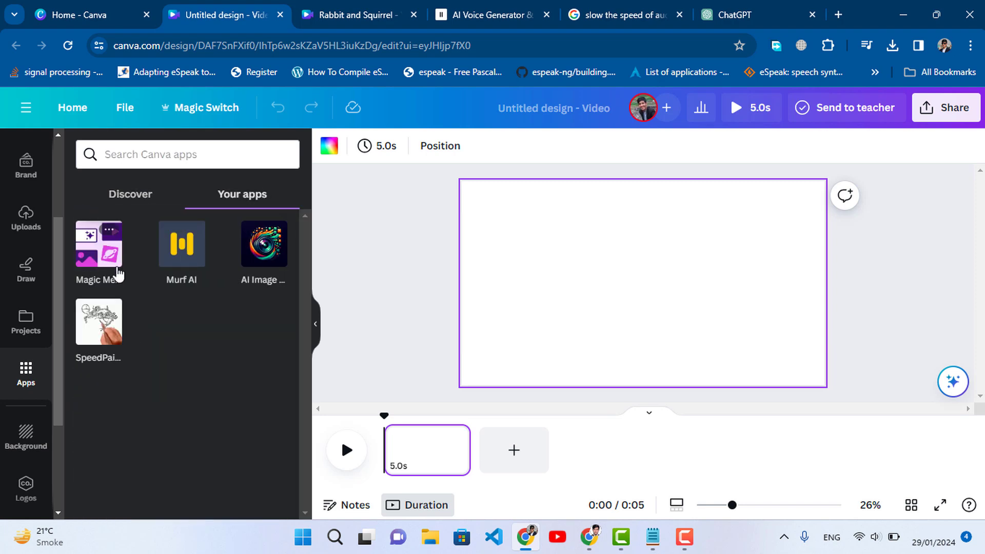
left_click(89, 242)
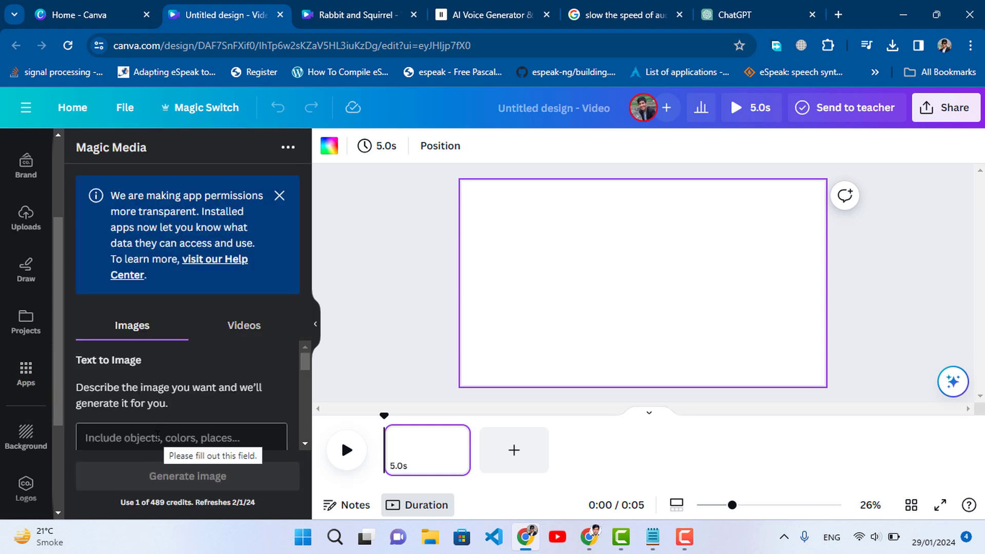
scroll(28, 282, "up", 3)
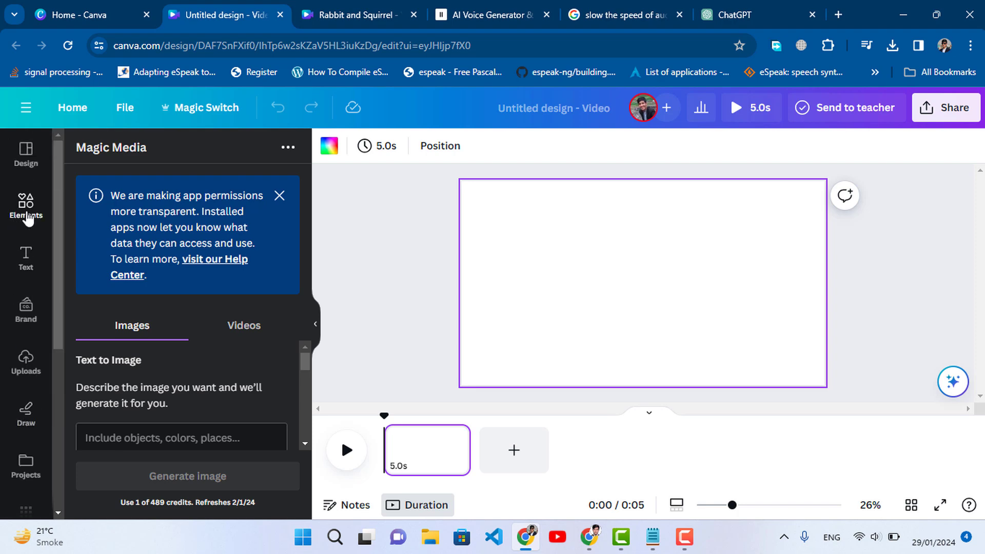
Search the elements for "forest" and add the forest clearing graphic with the tree stump to the page
left_click(25, 206)
left_click(154, 155)
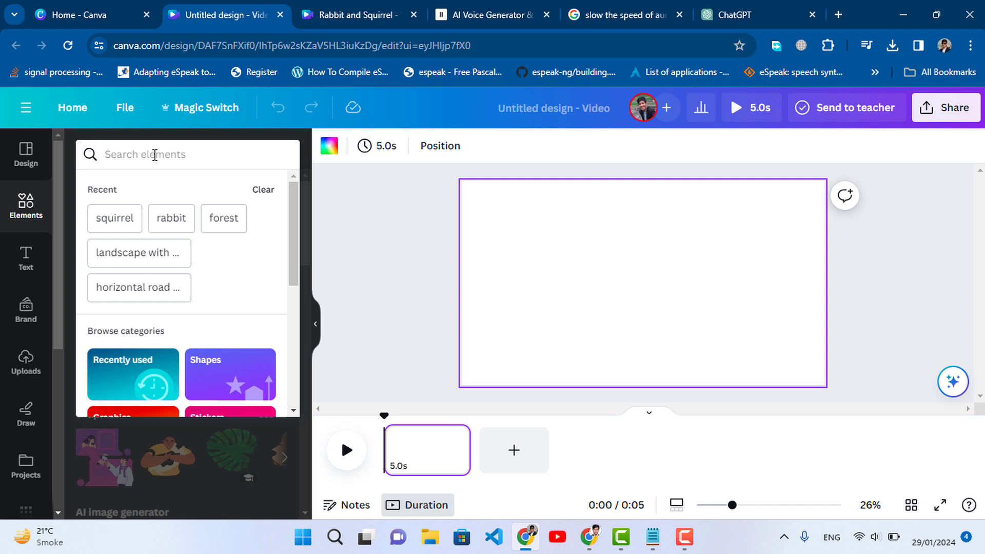
type("forest")
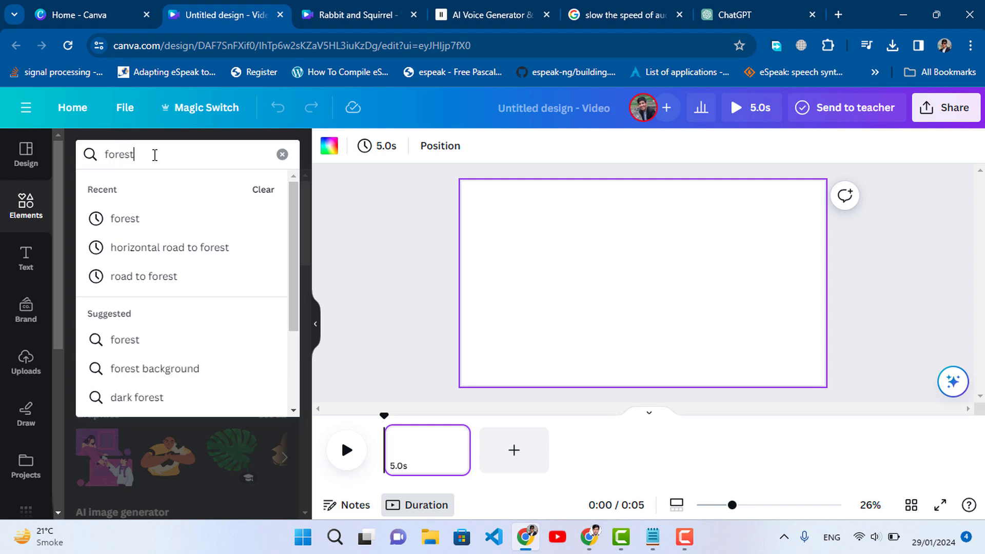
key("Return")
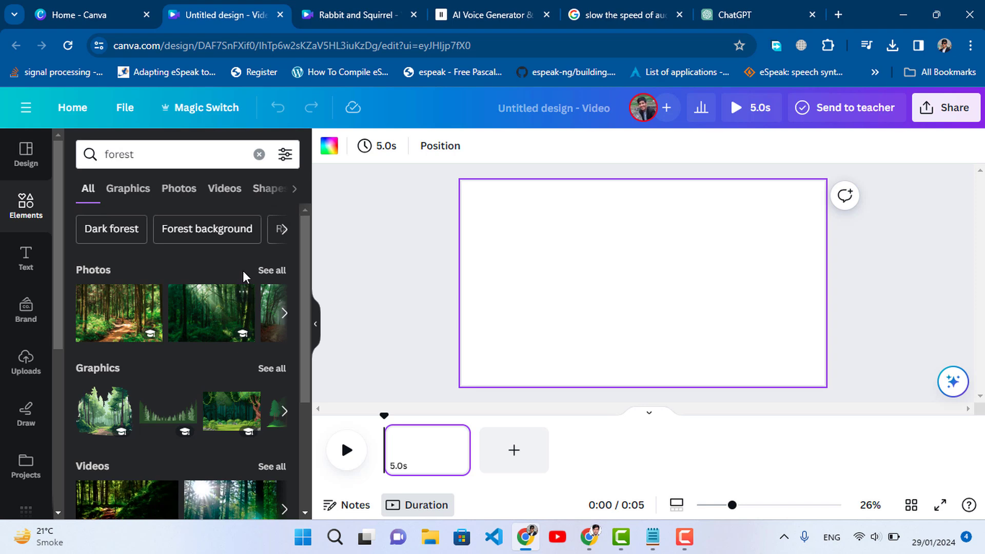
left_click(270, 272)
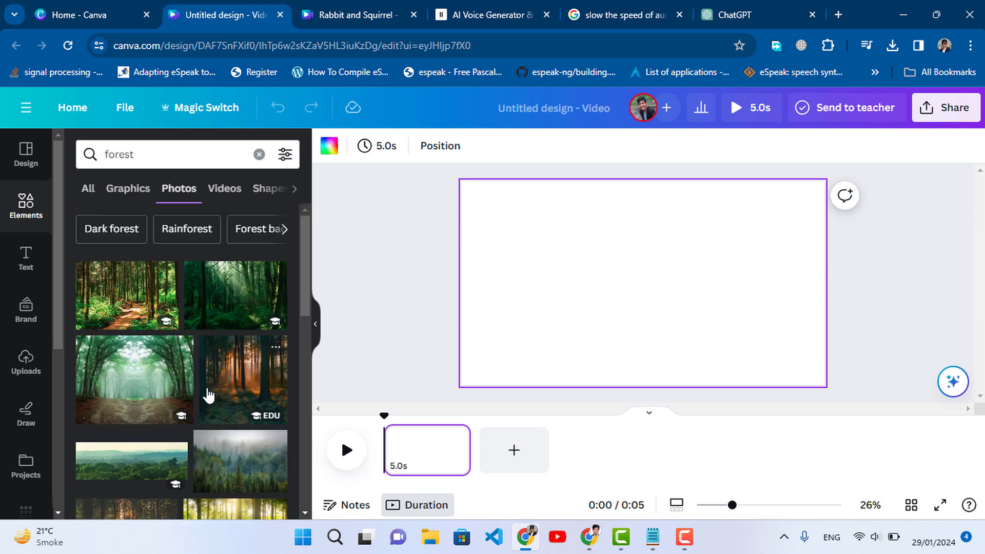
scroll(197, 379, "down", 1)
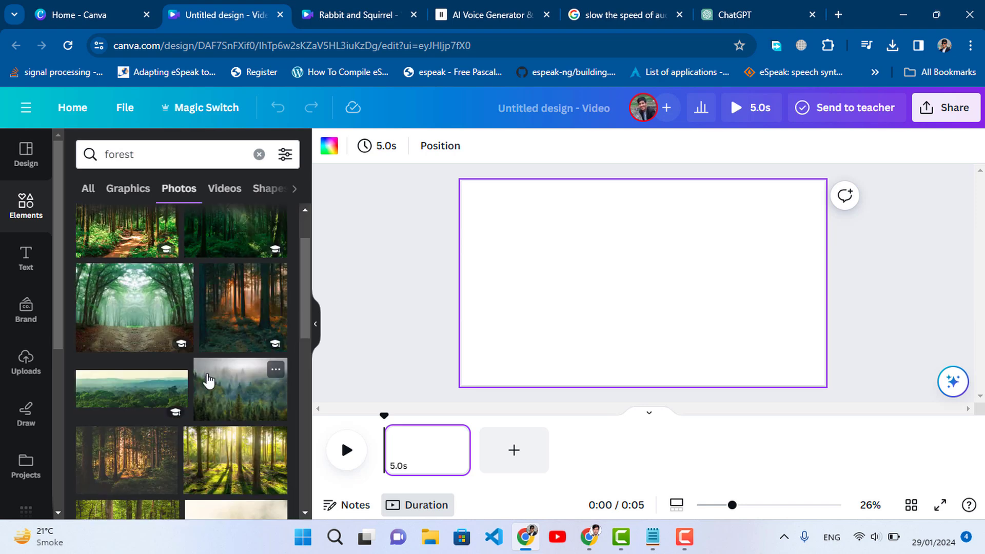
scroll(209, 382, "down", 2)
scroll(208, 381, "down", 3)
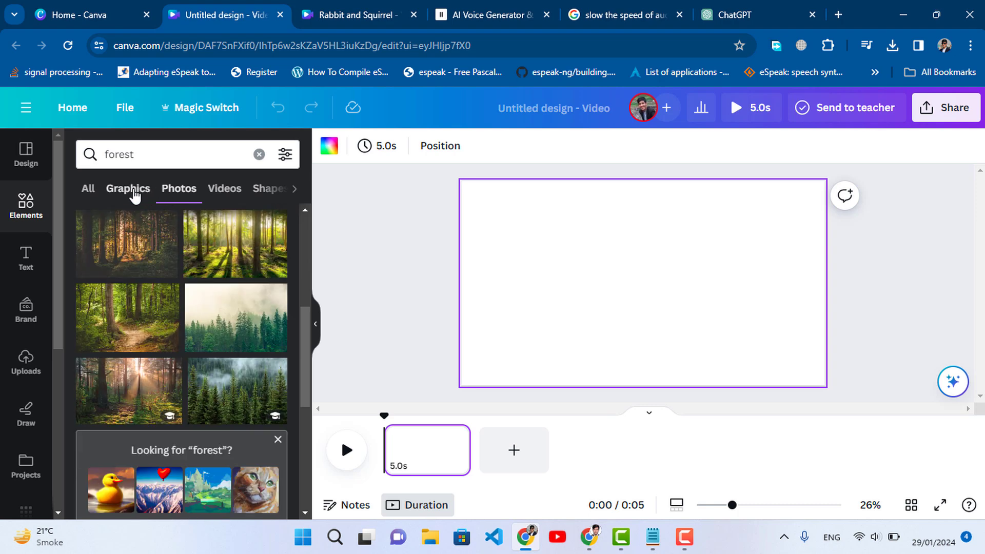
left_click(133, 191)
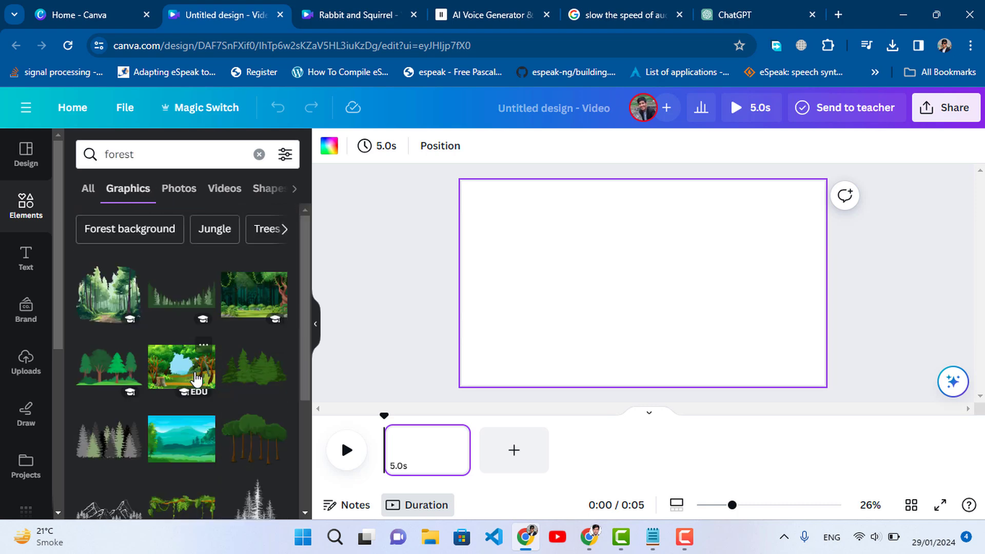
left_click(179, 379)
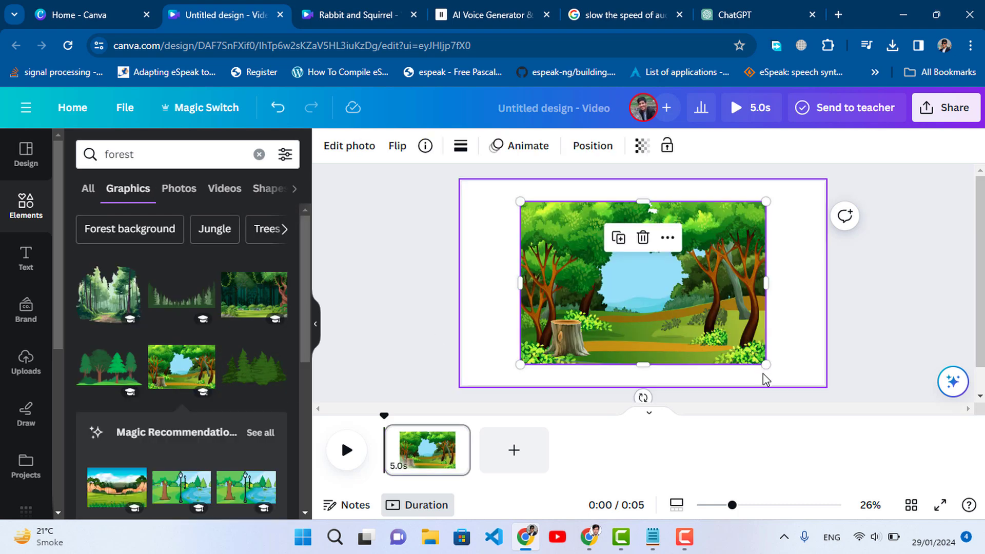
Enlarge the forest graphic from its corners until it covers the whole page as the background
left_click_drag(768, 363, 801, 388)
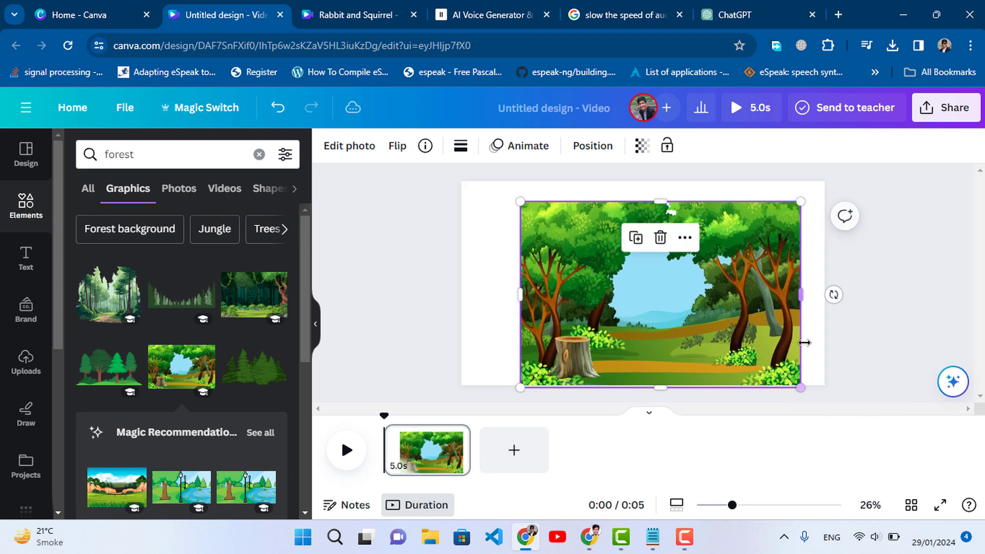
left_click_drag(800, 197, 831, 180)
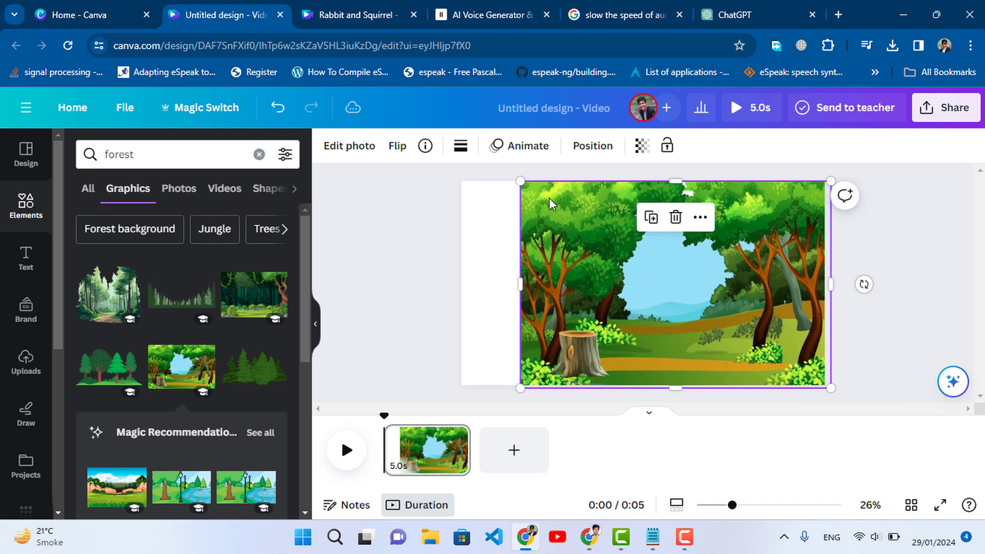
left_click_drag(517, 186, 439, 175)
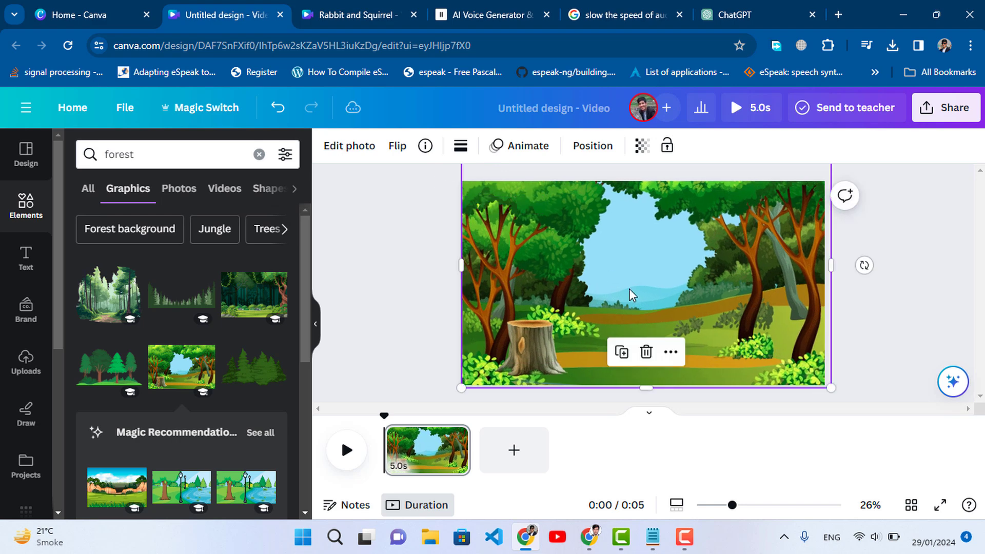
left_click(890, 338)
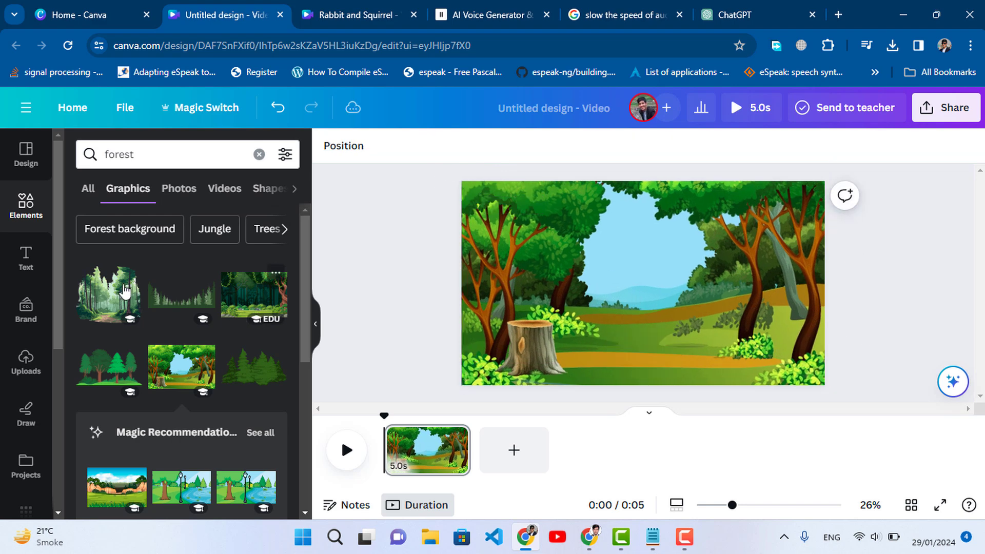
Search the graphics for "rabbit" and browse the rabbit illustrations
double_click(145, 162)
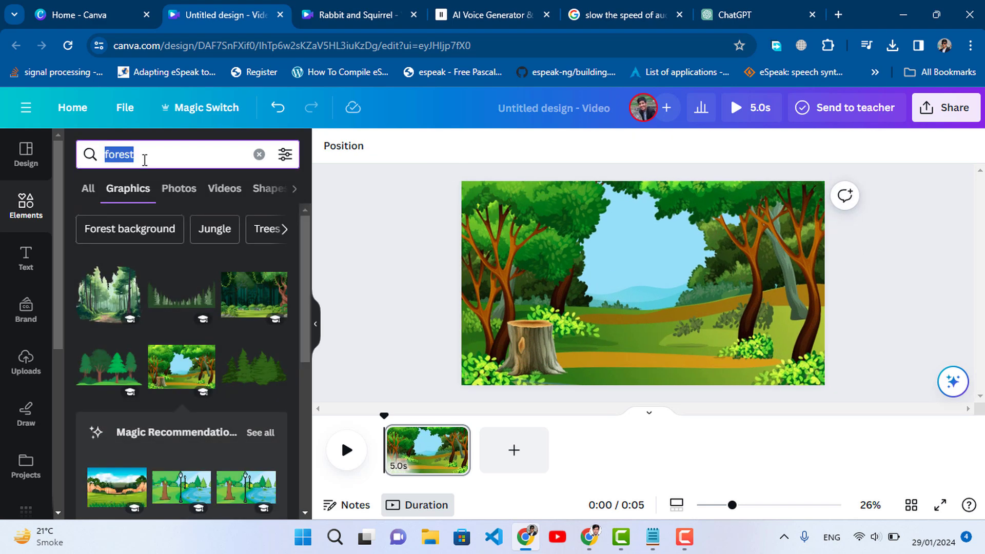
type("rabbit")
key("Return")
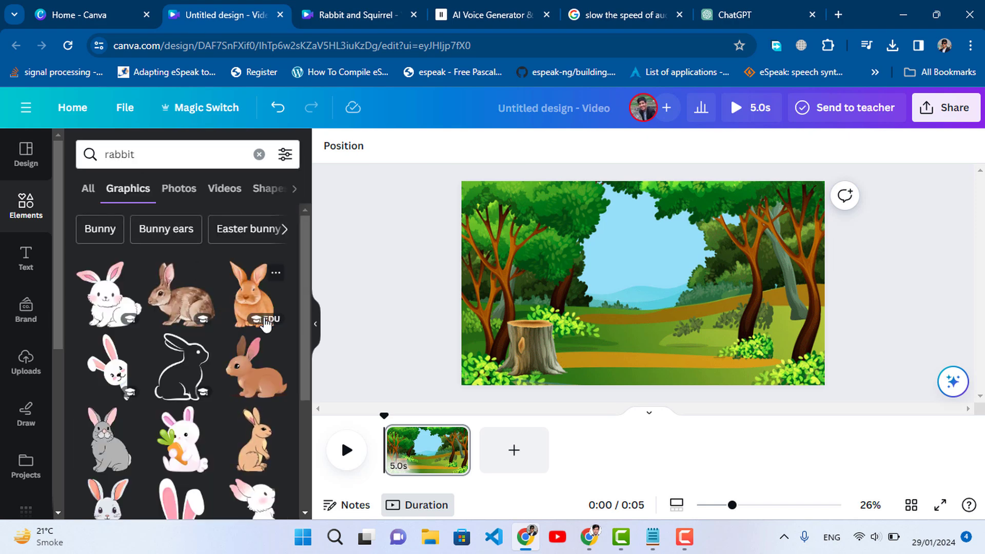
scroll(190, 376, "down", 2)
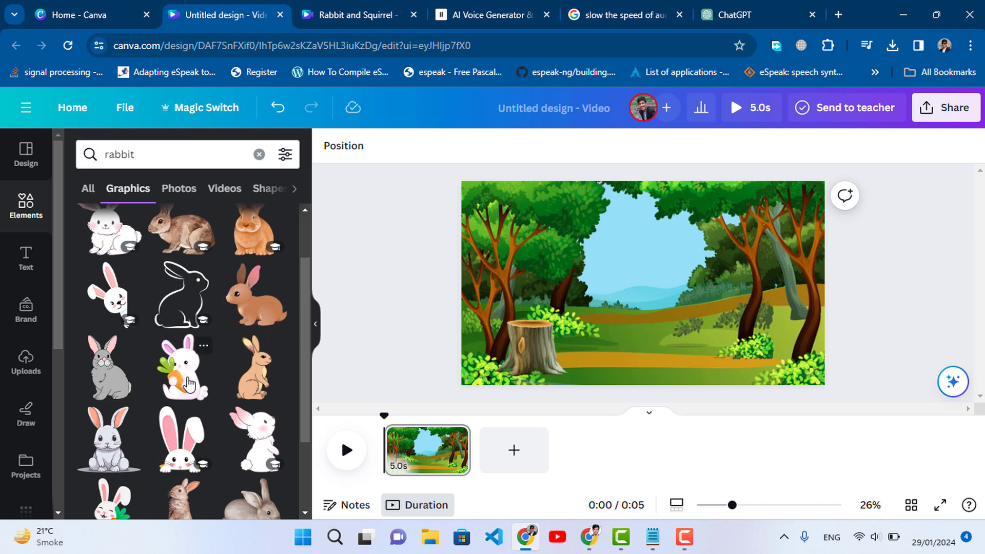
scroll(232, 388, "down", 4)
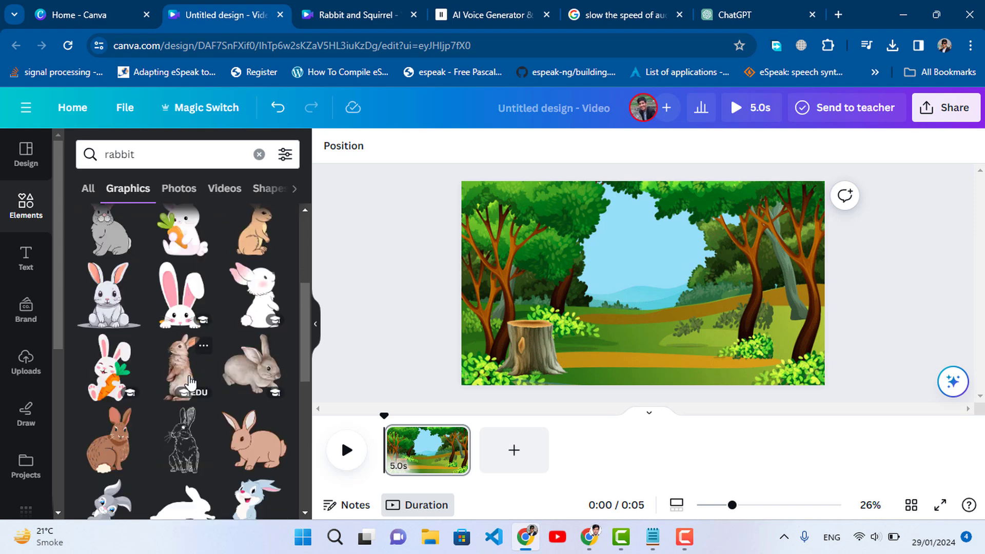
scroll(205, 287, "up", 2)
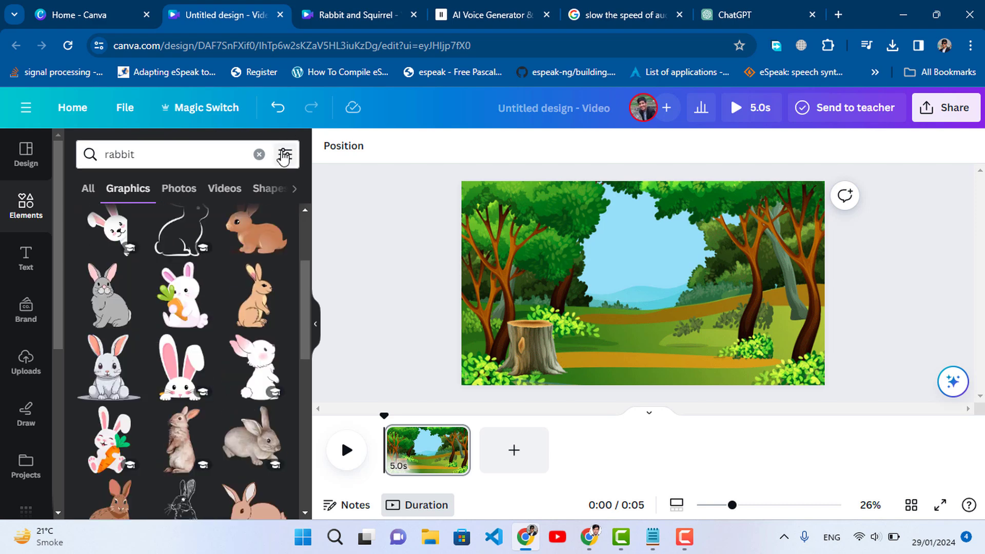
Filter the rabbit graphics to square orientation and animated ones only
left_click(284, 156)
scroll(209, 319, "down", 3)
left_click(122, 246)
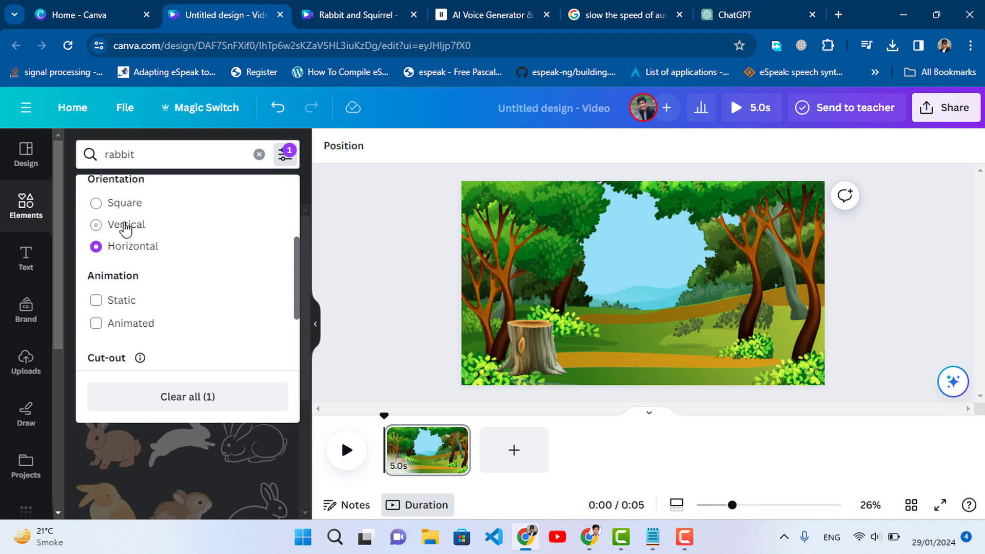
left_click(109, 203)
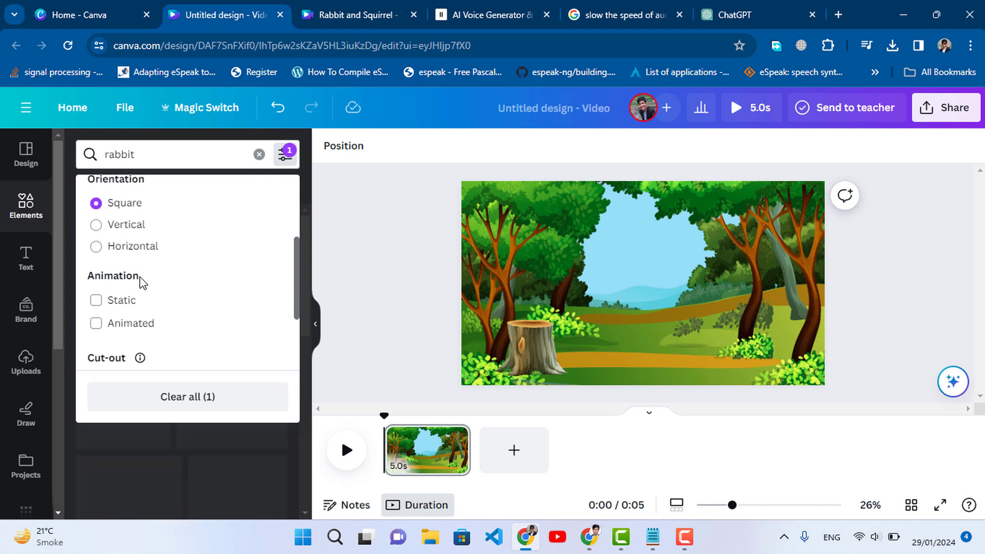
left_click(136, 323)
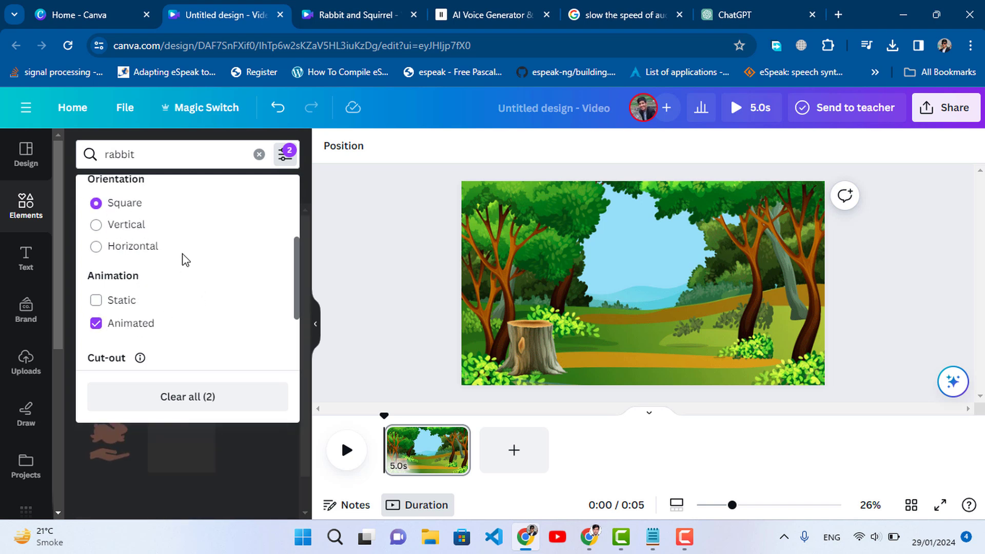
scroll(186, 260, "up", 2)
scroll(196, 265, "down", 3)
left_click(281, 157)
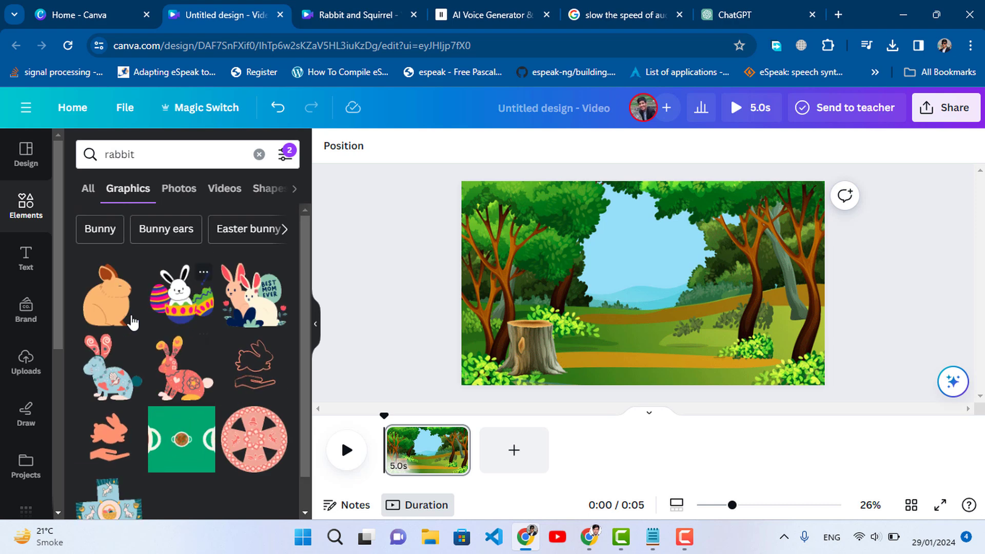
Add the white bunny with painted Easter eggs graphic, enlarge or shrink it to fit, and place it over the tree stump
left_click(179, 296)
left_click_drag(623, 299, 575, 311)
left_click_drag(672, 217, 620, 261)
left_click_drag(600, 334, 565, 332)
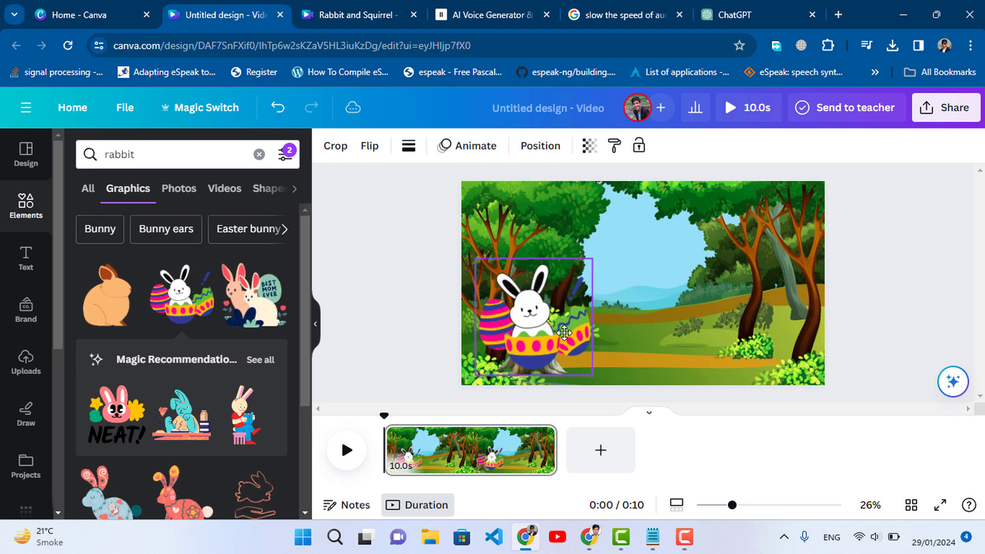
Search the graphics for "squirrel" and reset the search so the earlier orientation and animation filters no longer apply
left_click(162, 161)
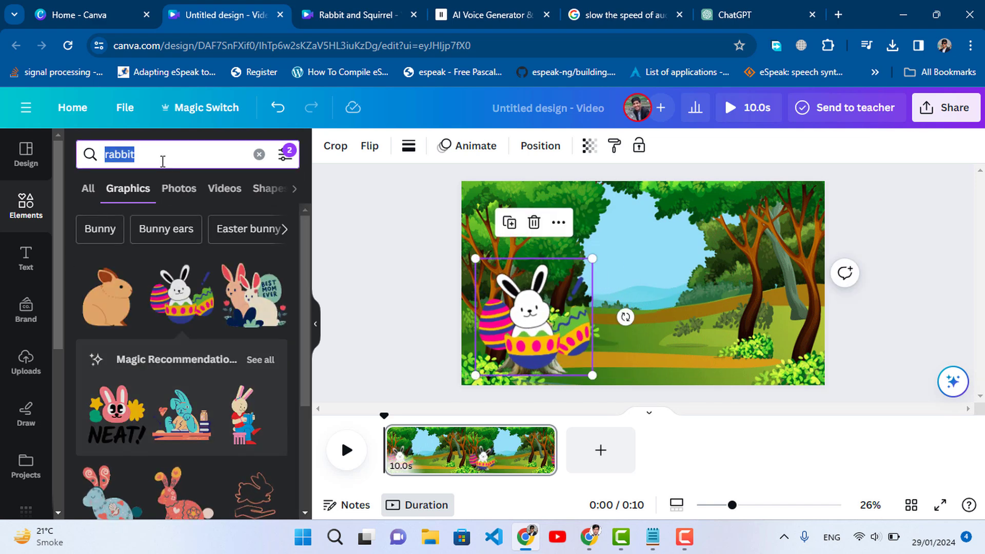
type("squir")
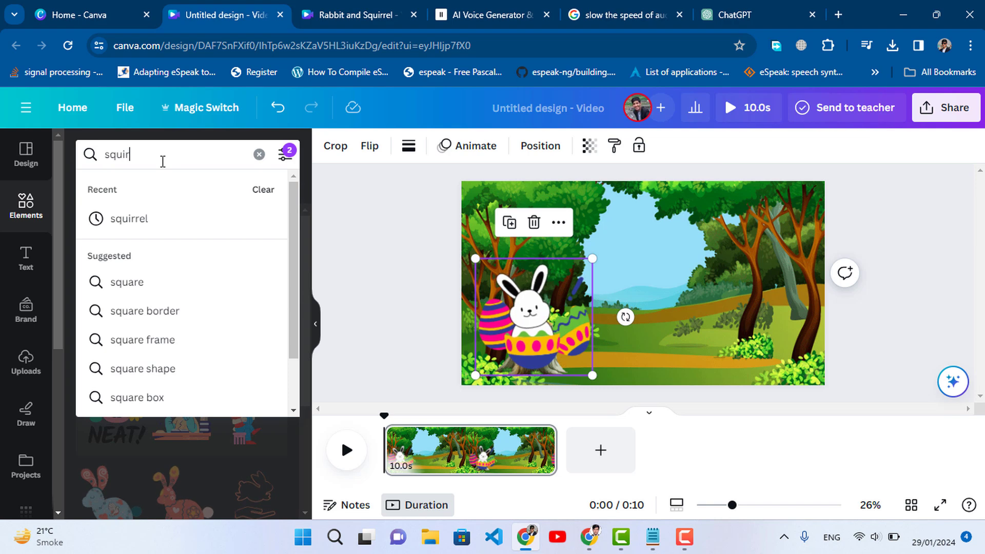
type("rel")
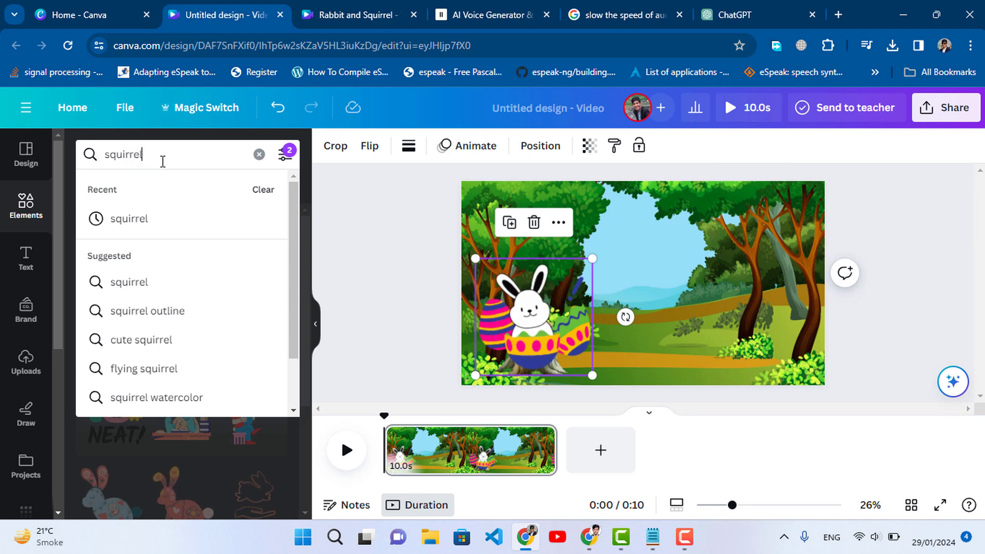
key("Return")
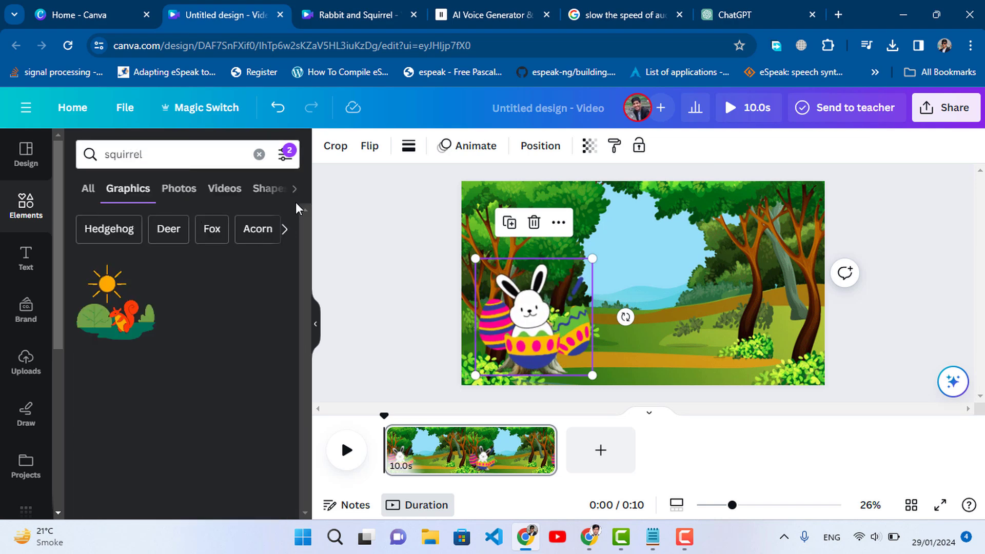
left_click(259, 155)
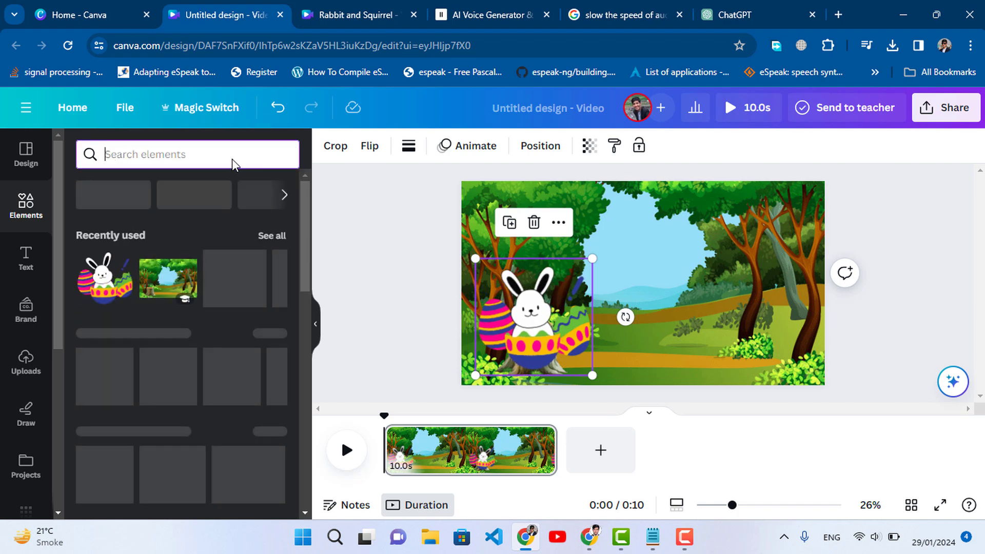
type("squirrel")
key("Return")
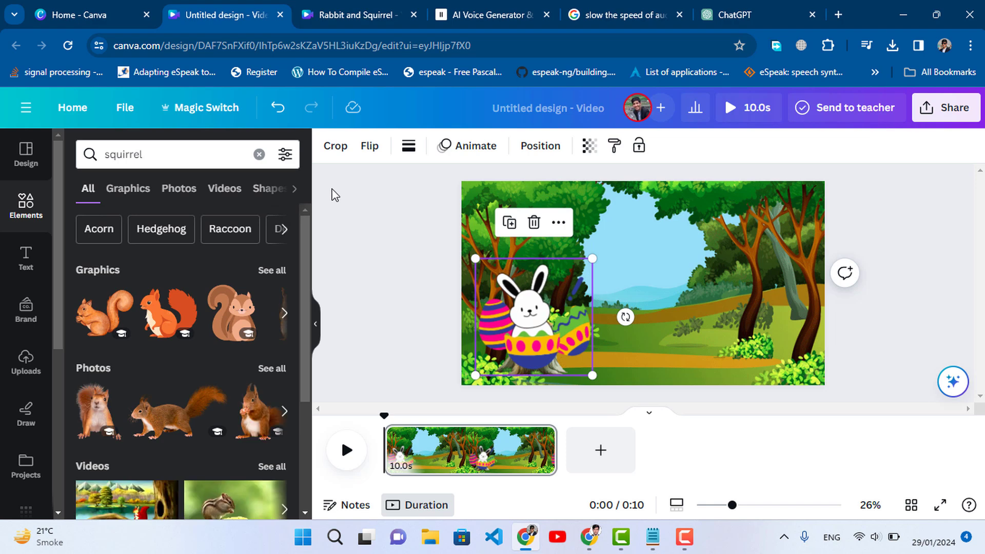
left_click(131, 193)
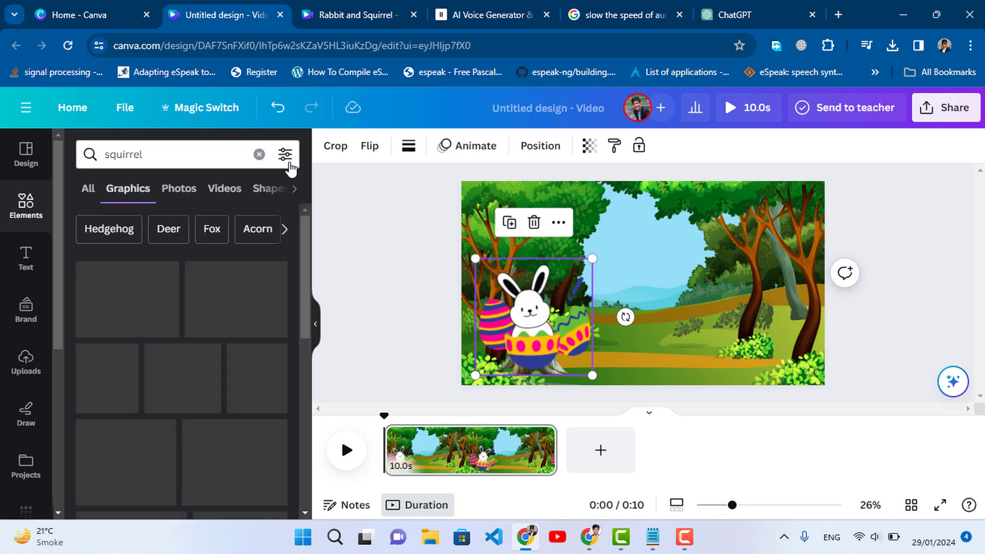
Filter the squirrel graphics to animated ones only
left_click(285, 155)
scroll(161, 334, "down", 3)
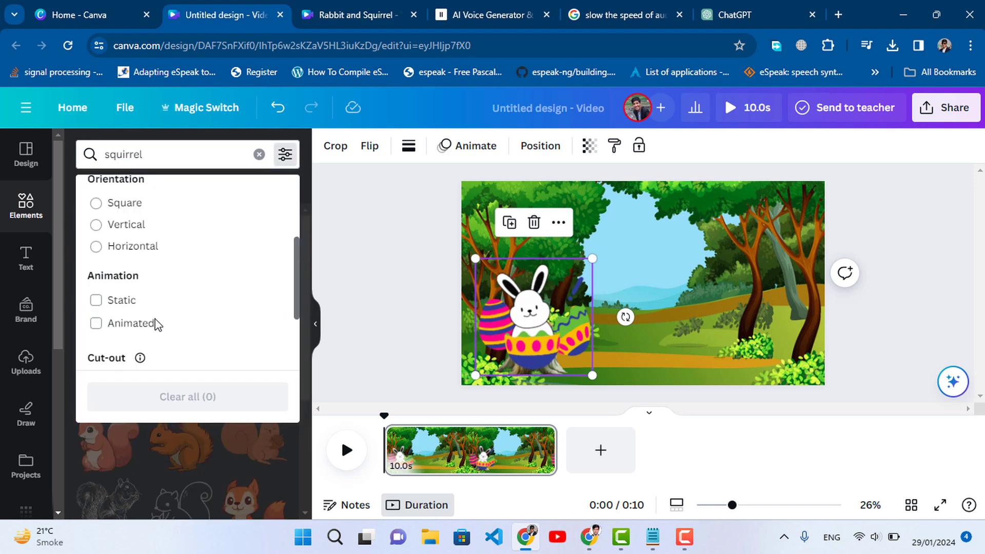
left_click(156, 324)
left_click(286, 154)
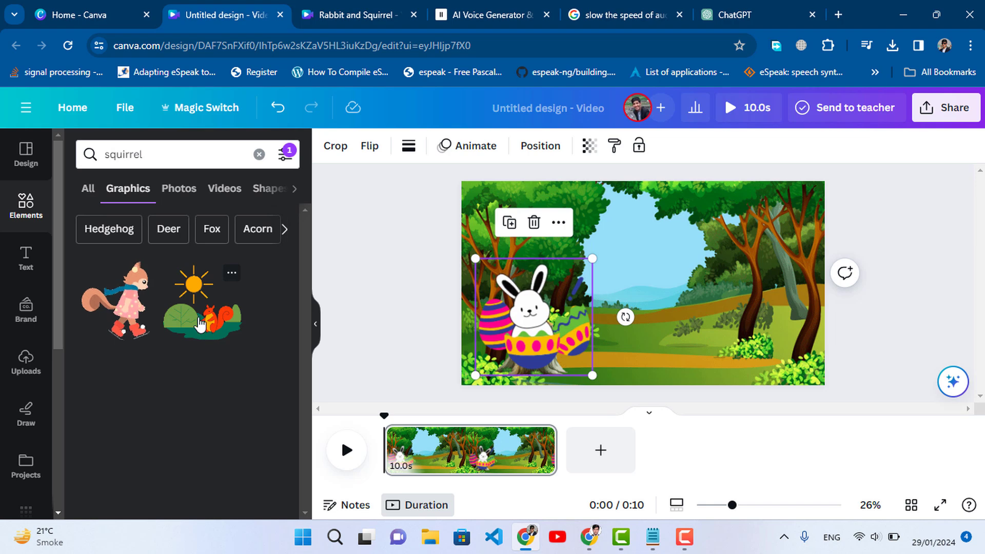
Remove the animation filter from the squirrel graphics search
left_click(287, 159)
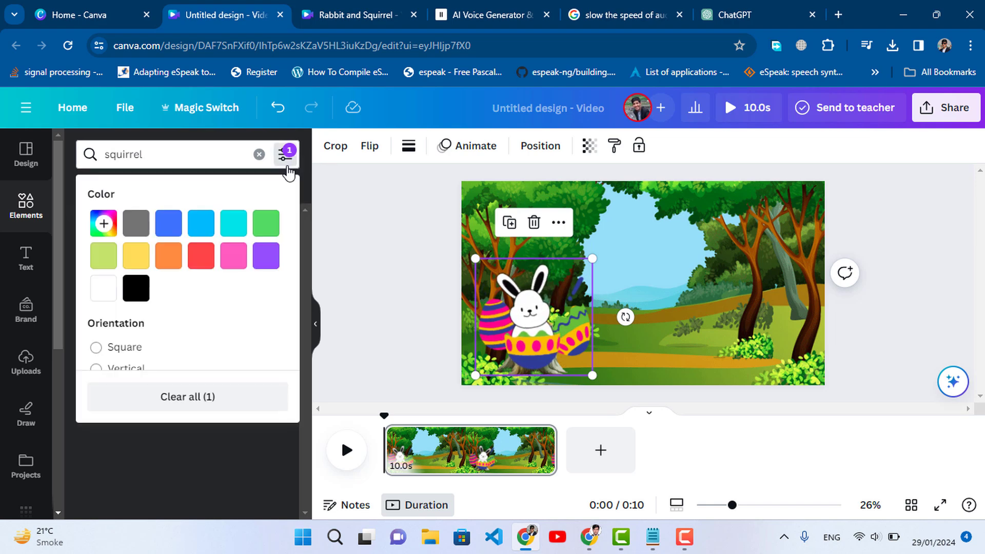
scroll(143, 363, "down", 3)
left_click(125, 323)
left_click(119, 305)
left_click(135, 323)
left_click(130, 306)
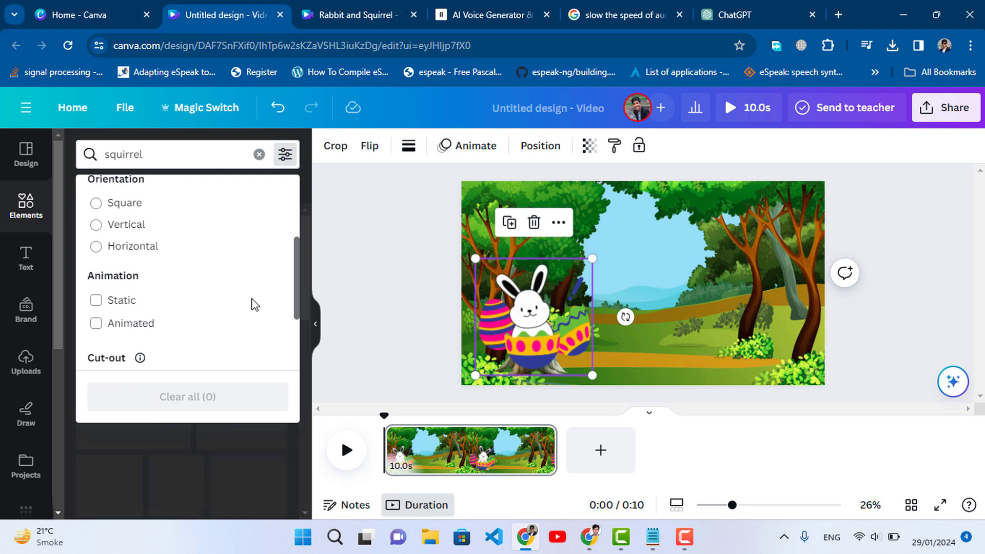
left_click(285, 154)
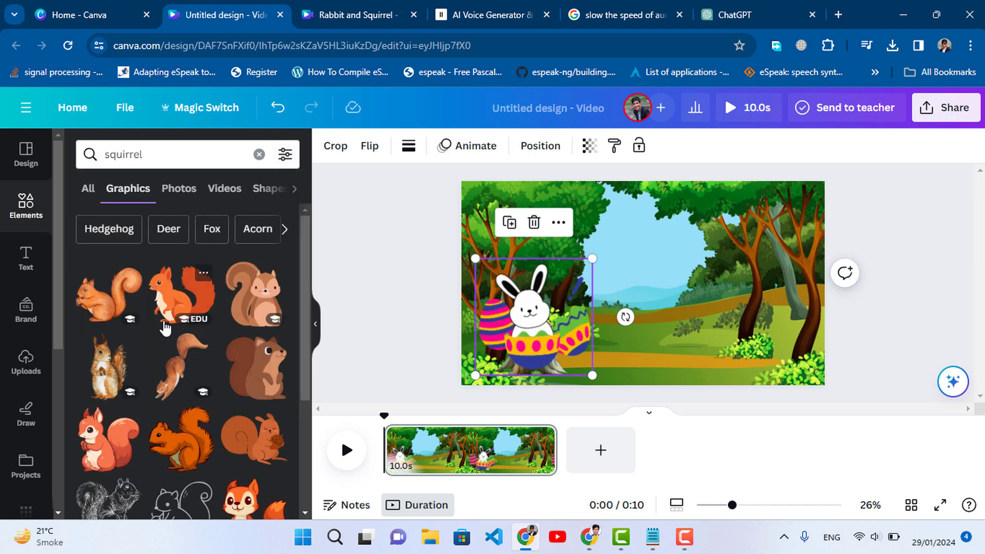
Add the light brown front-facing squirrel graphic, enlarge it, and stand it on the path beside the rabbit
left_click(254, 295)
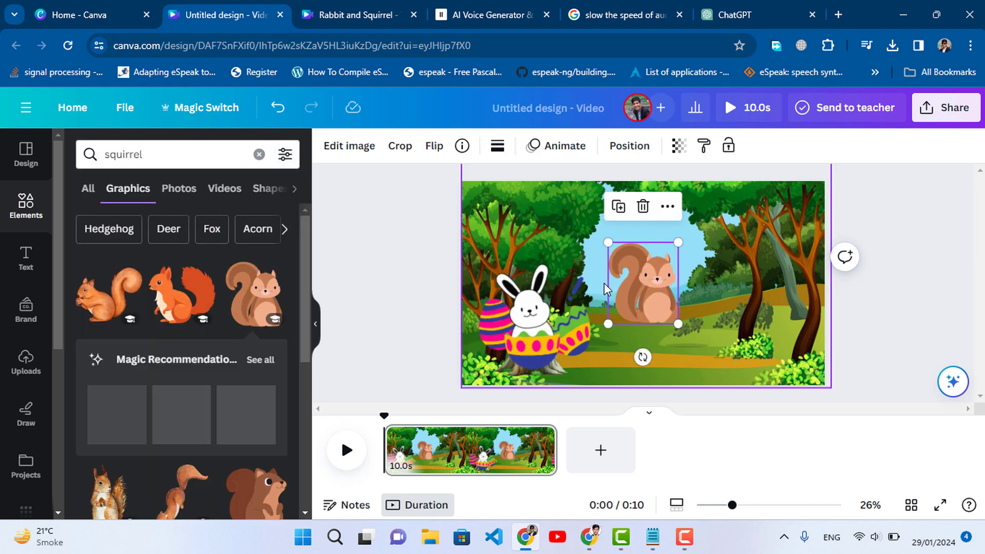
left_click_drag(645, 300, 669, 352)
left_click_drag(700, 293, 743, 246)
left_click_drag(714, 318, 690, 318)
left_click_drag(719, 242, 698, 275)
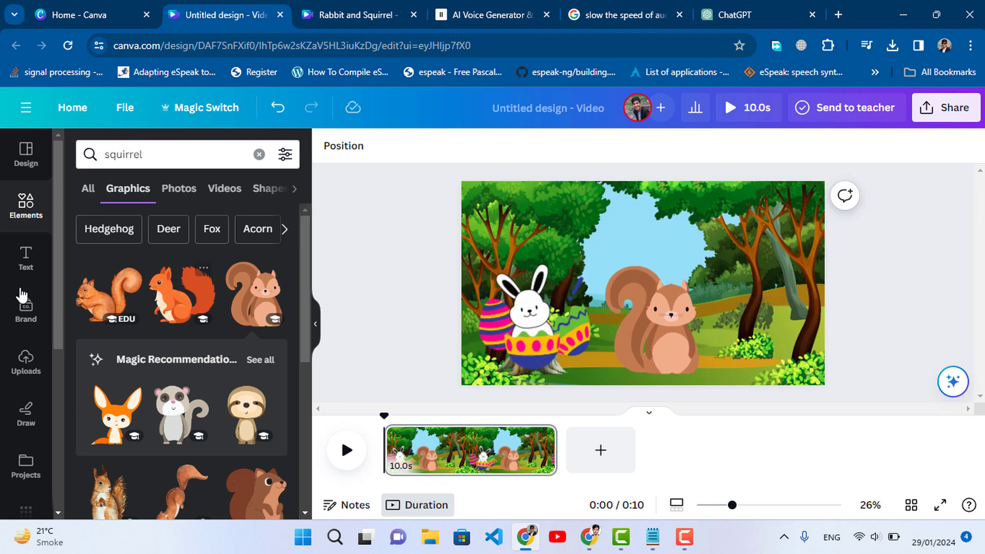
Add the heading "Rabbit ans Squirrel" and move it to the upper edge of the page
left_click(40, 268)
left_click(174, 291)
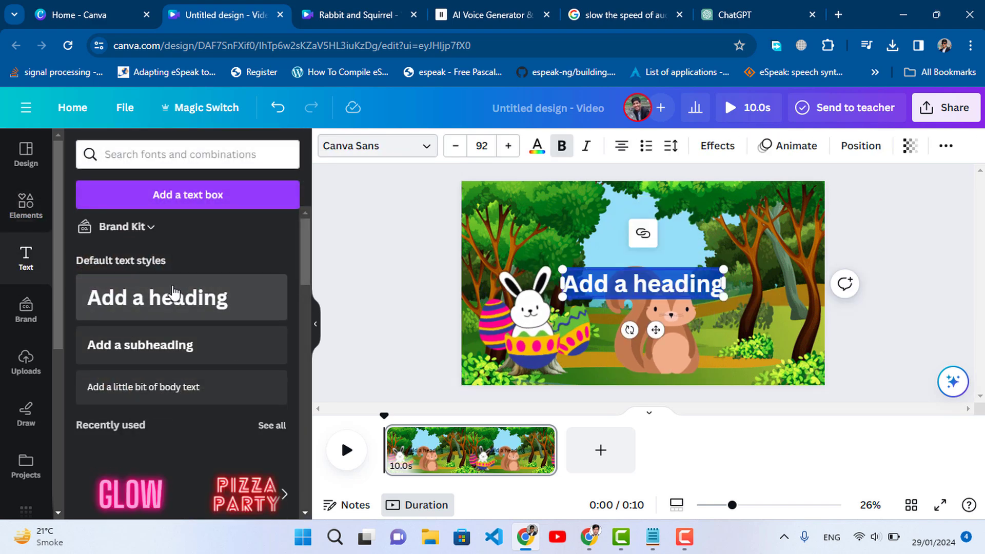
type("Rabbit ans Squirrel")
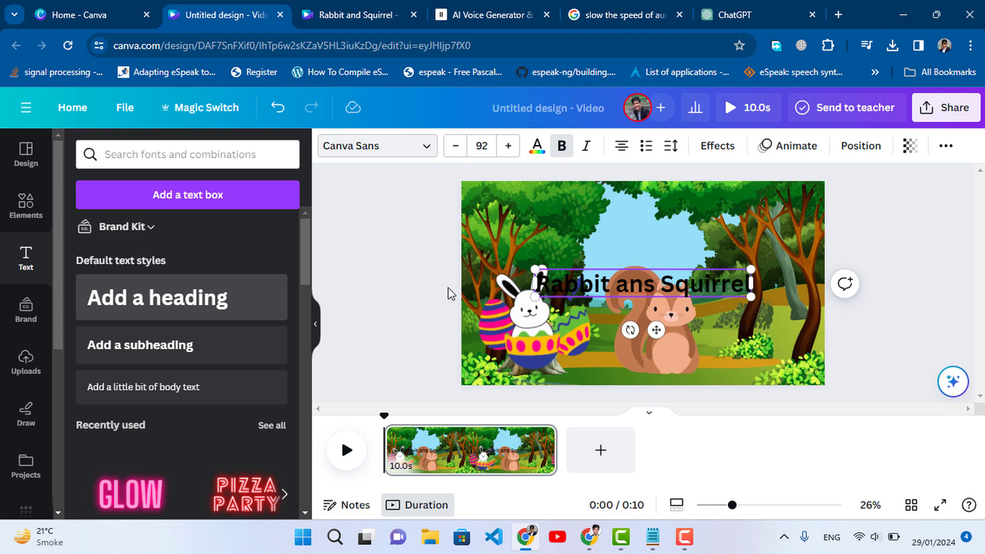
left_click_drag(655, 329, 656, 254)
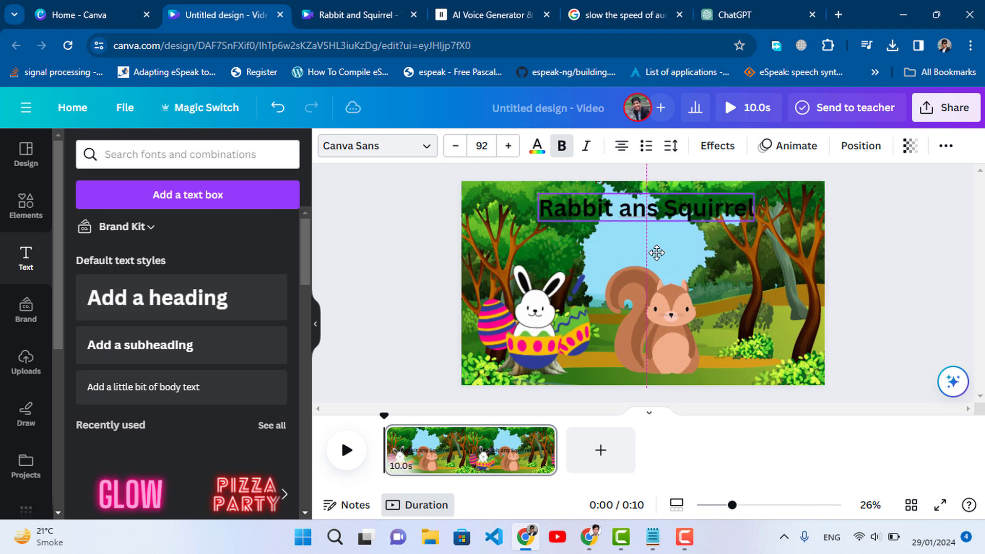
Set the heading's font to Alfa Slab One and try to colour its text white
left_click(427, 149)
scroll(202, 346, "down", 5)
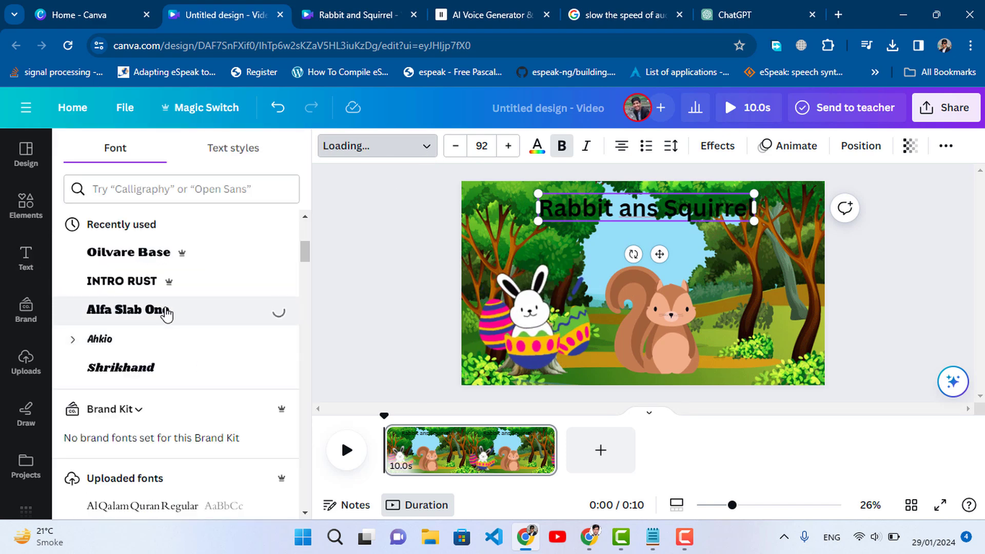
left_click(539, 149)
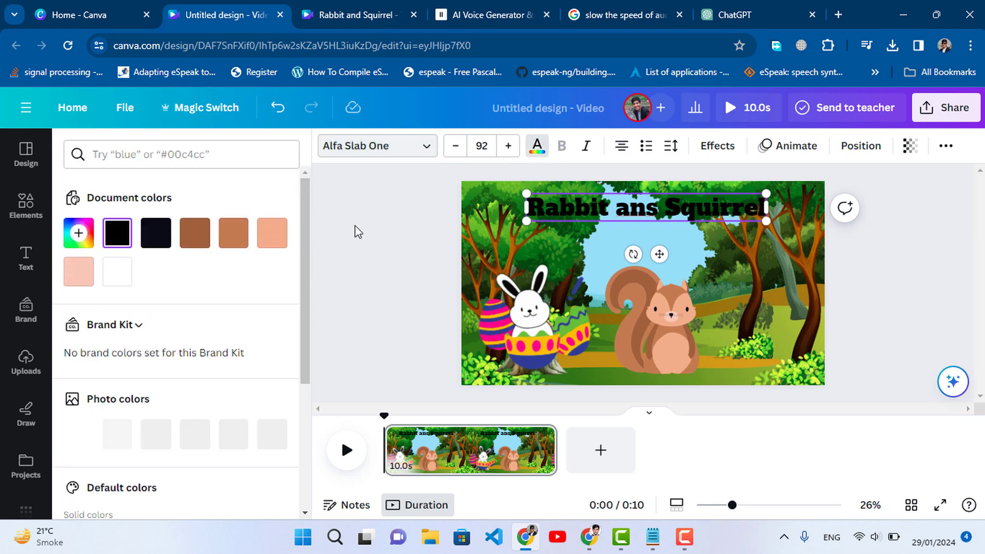
scroll(185, 295, "down", 3)
left_click(275, 410)
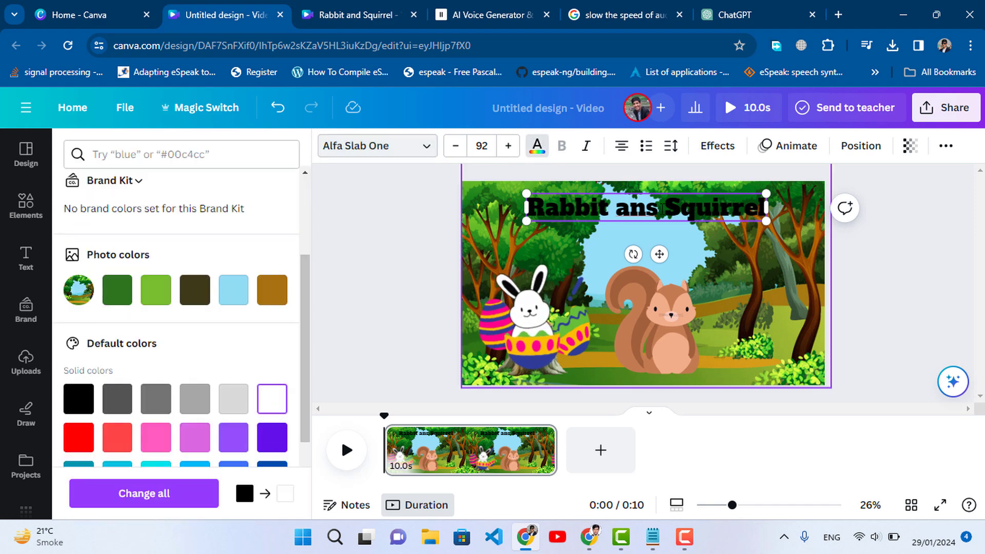
Apply the Outline effect to the heading with a thickness of 98
left_click(717, 146)
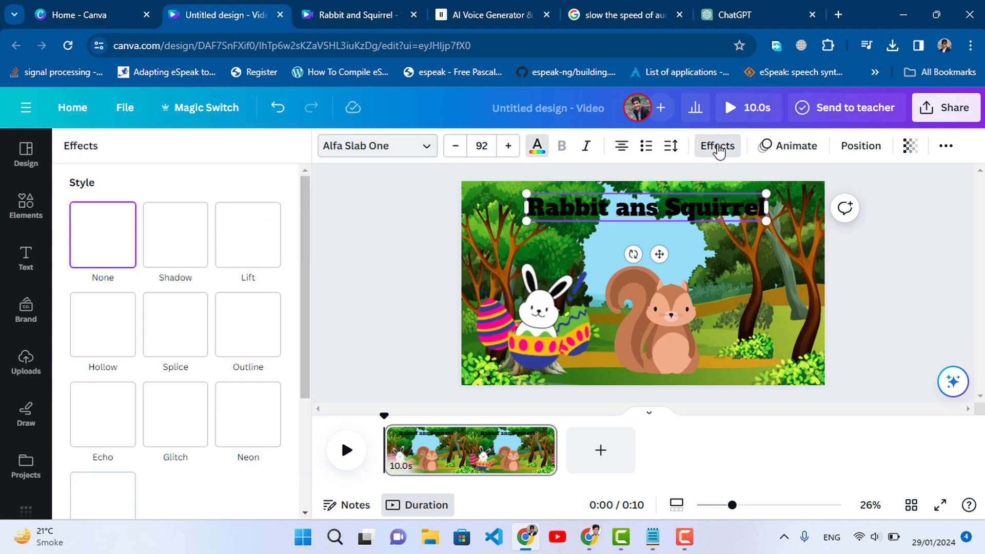
left_click(248, 339)
scroll(184, 355, "down", 3)
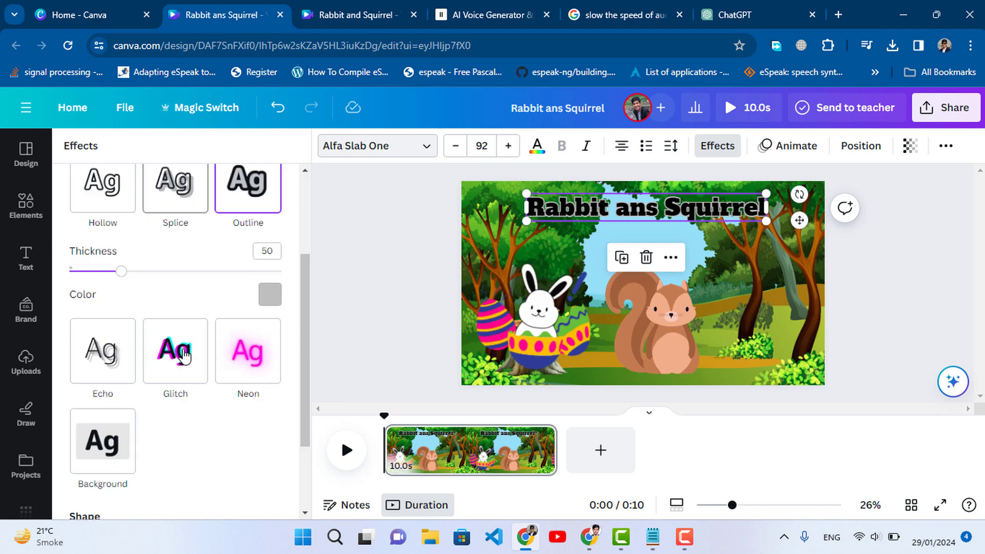
left_click(271, 299)
scroll(228, 341, "down", 3)
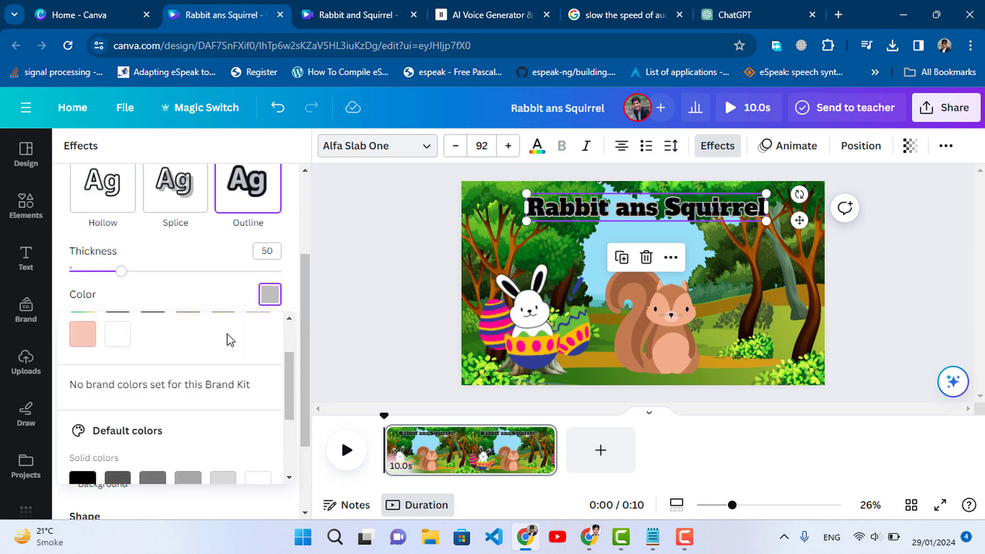
left_click_drag(127, 270, 162, 276)
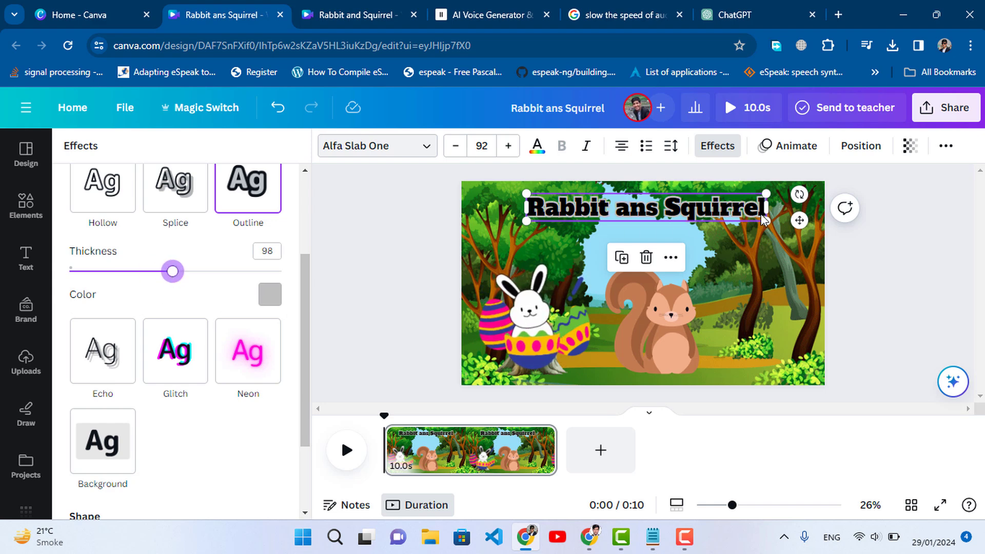
left_click(850, 256)
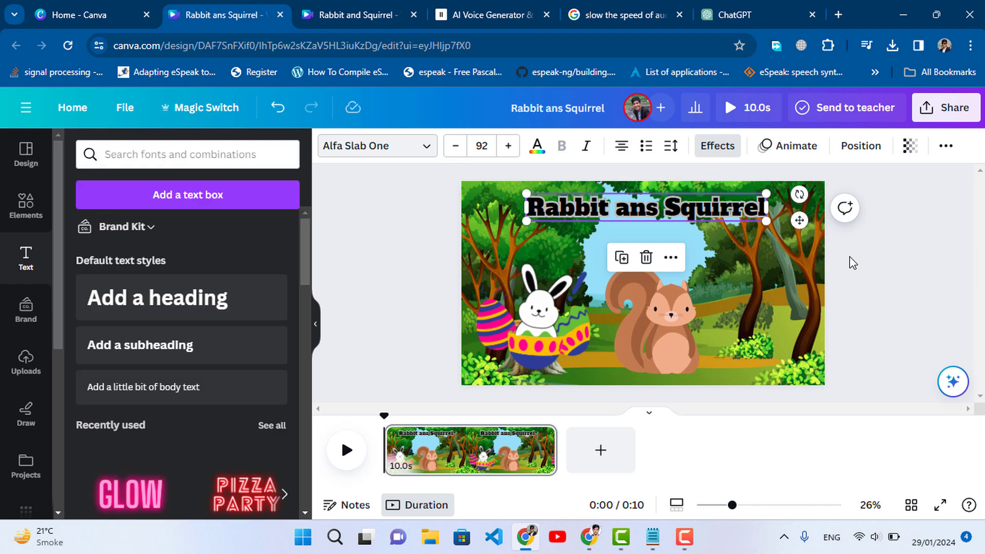
Set the heading's text colour to white
left_click(742, 214)
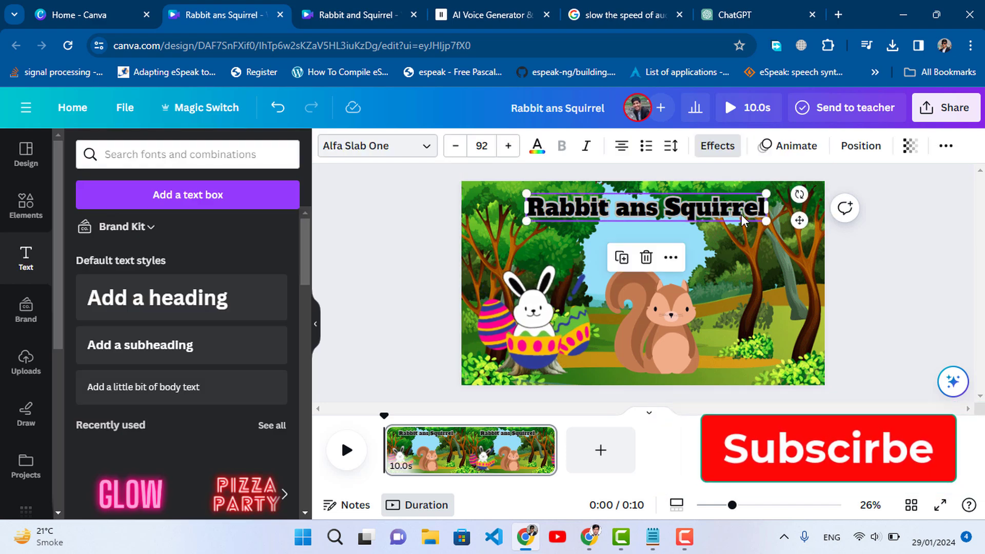
left_click(537, 150)
scroll(244, 360, "down", 3)
left_click(272, 408)
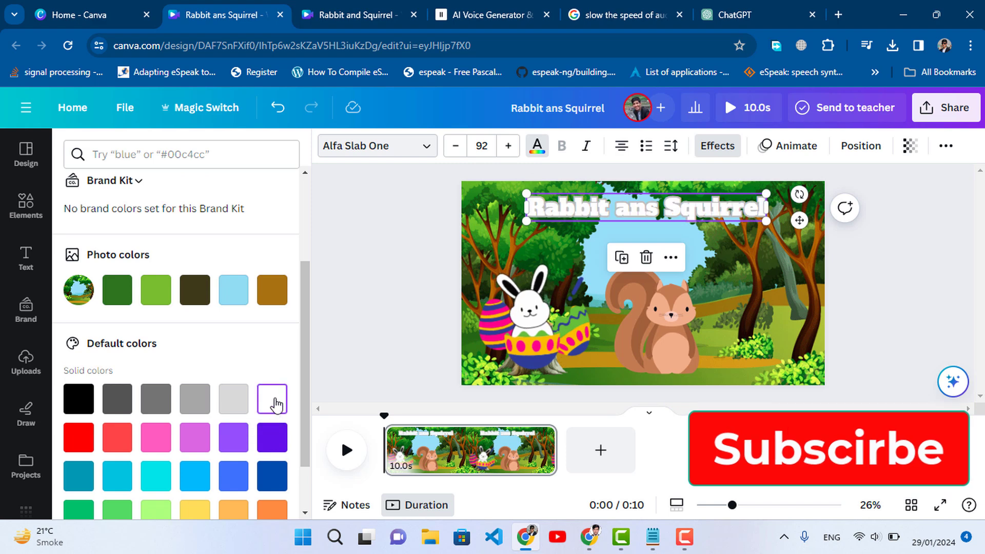
Change the heading's outline colour to black from the document colours
left_click(725, 152)
scroll(288, 339, "down", 3)
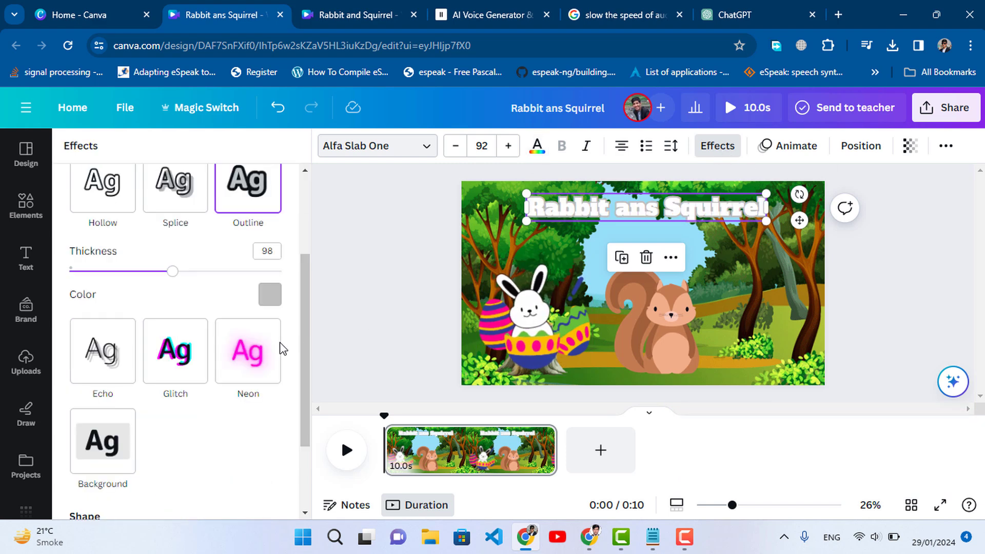
left_click(269, 296)
left_click(119, 372)
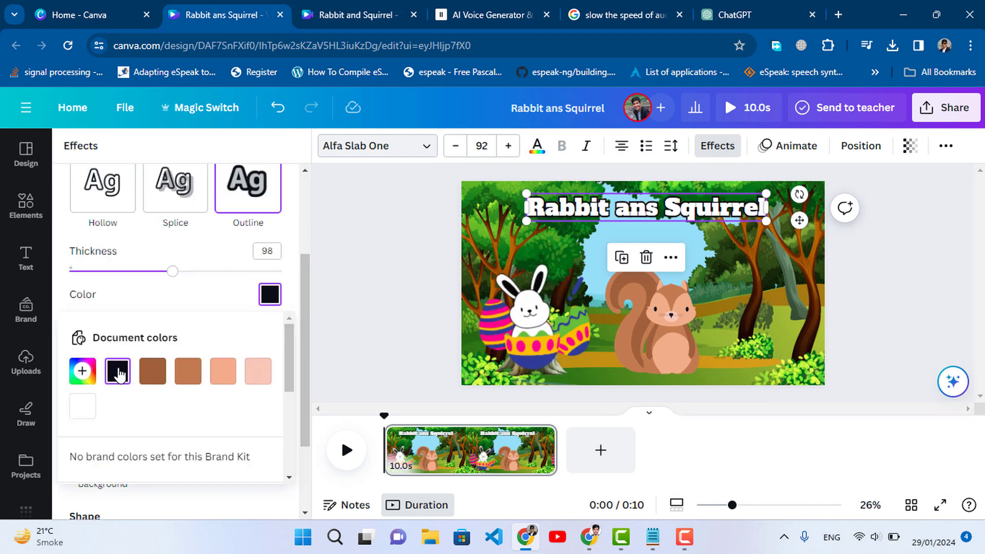
left_click(875, 266)
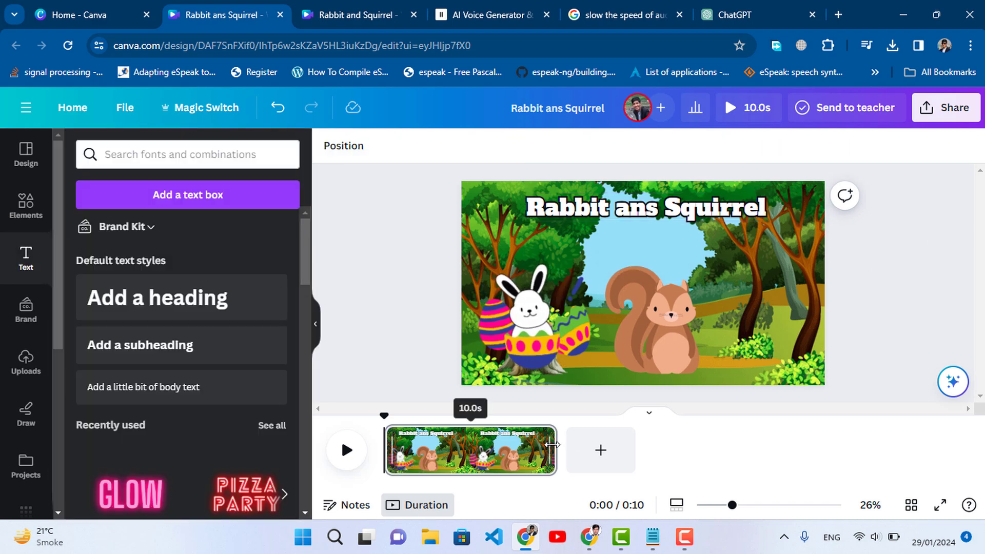
Shorten the title scene to 5.9 seconds and add a blank second scene after it
left_click_drag(538, 447, 487, 450)
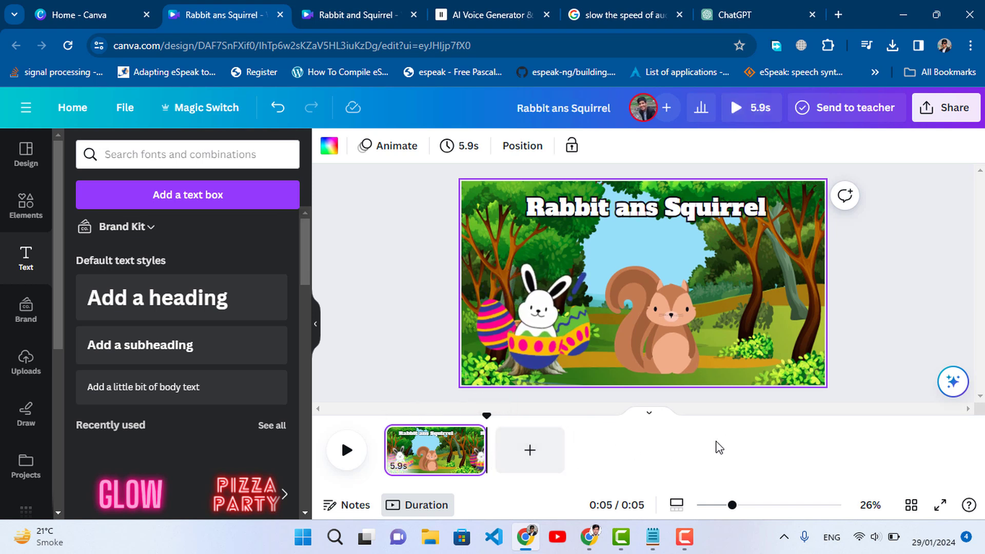
left_click(522, 452)
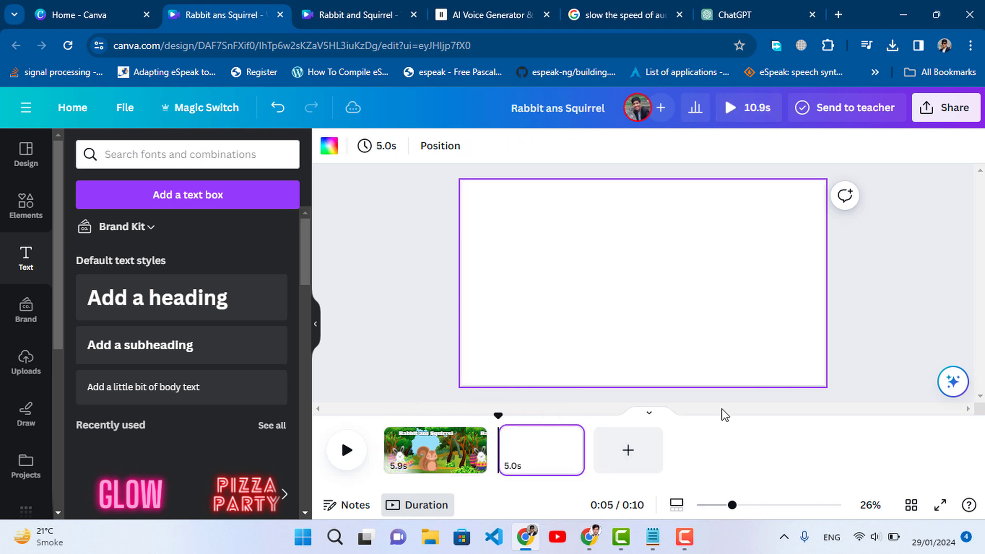
Search the graphics elements for "green jungle"
left_click(21, 213)
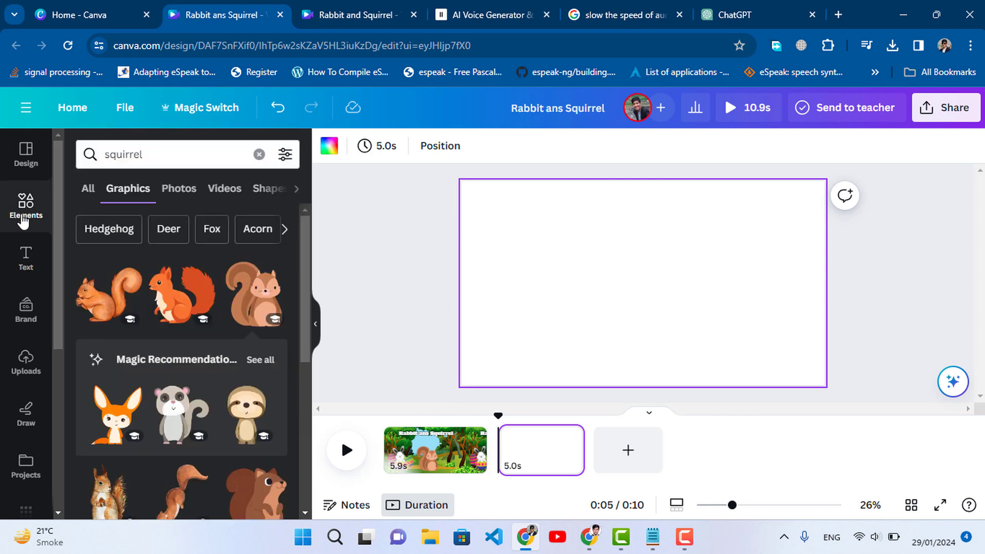
left_click(158, 154)
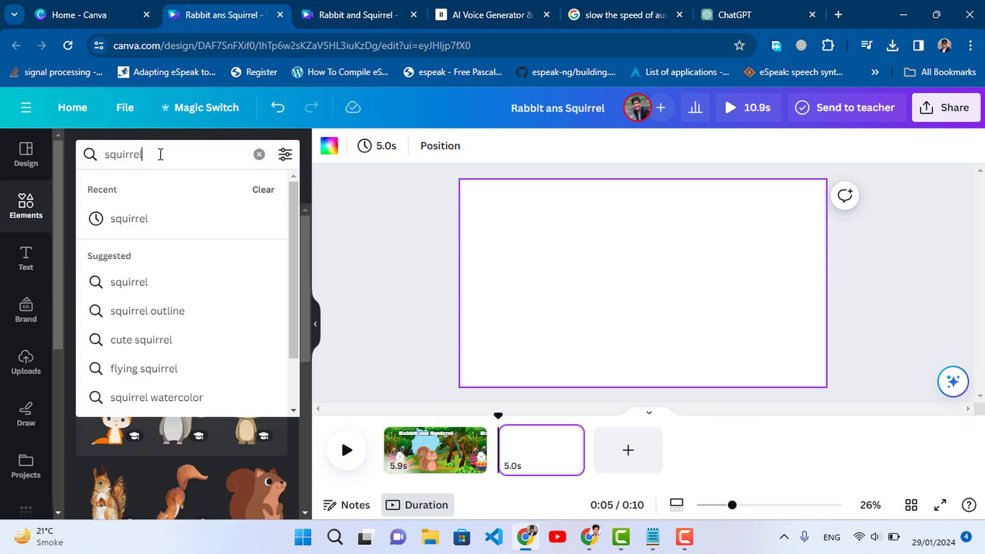
double_click(161, 154)
type("fo")
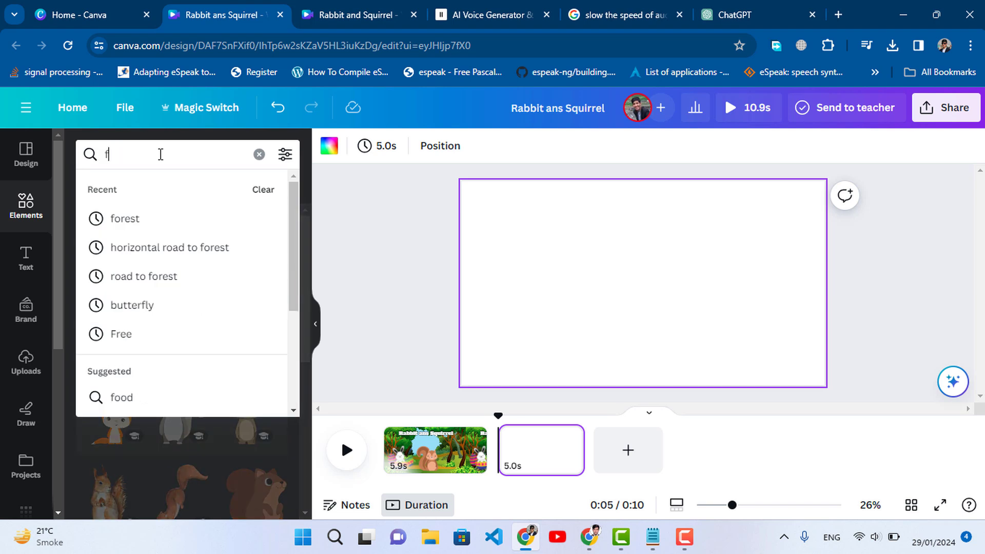
key("BackSpace")
type("green ")
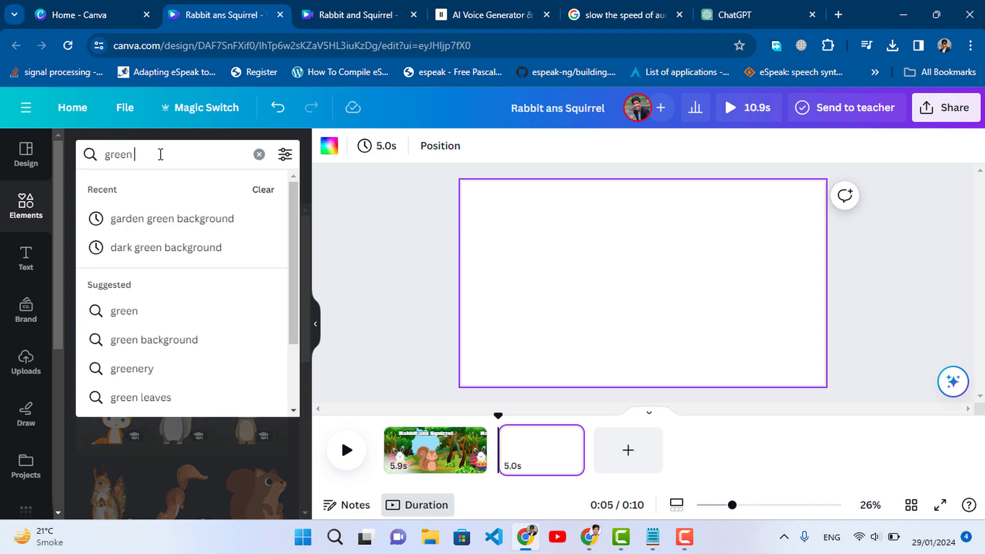
type("jungle")
key("Return")
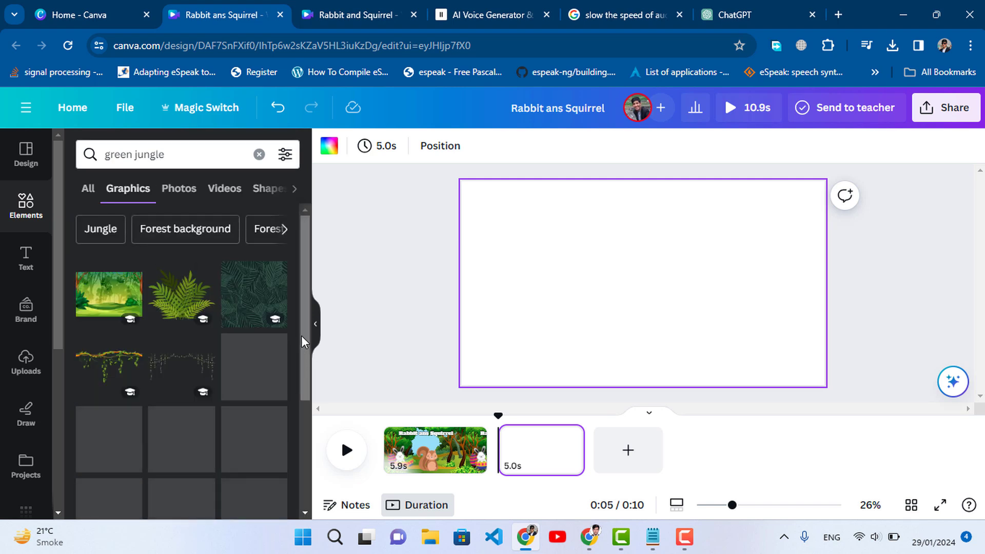
Find the forest graphic with blue trees and a brown earth edge in the results and add it to the second scene
scroll(303, 349, "down", 1)
scroll(305, 364, "down", 1)
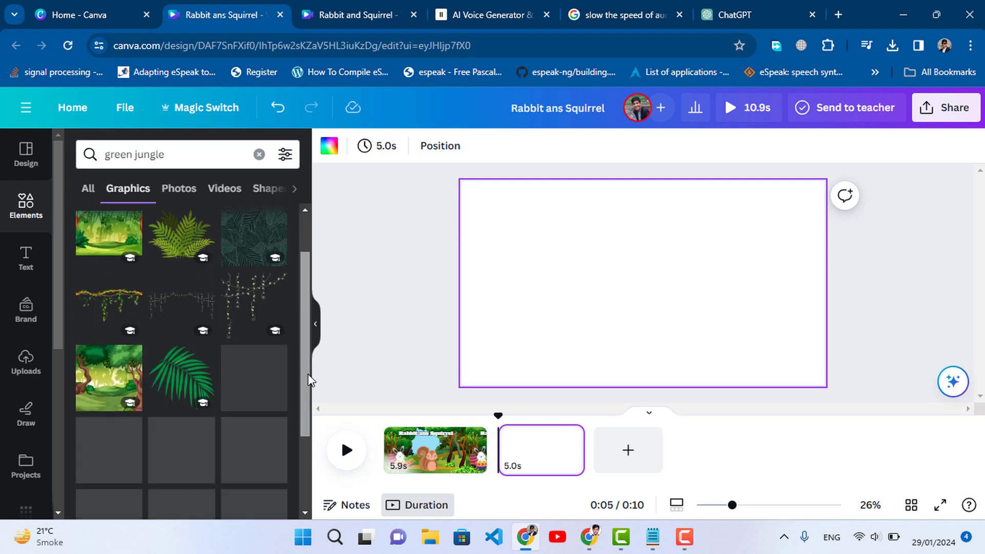
scroll(308, 390, "down", 3)
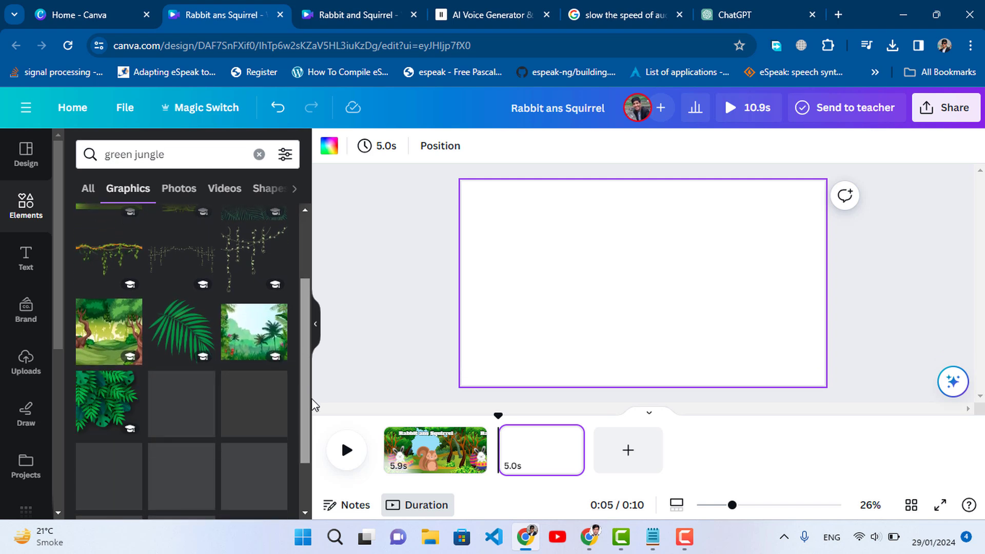
scroll(295, 410, "down", 6)
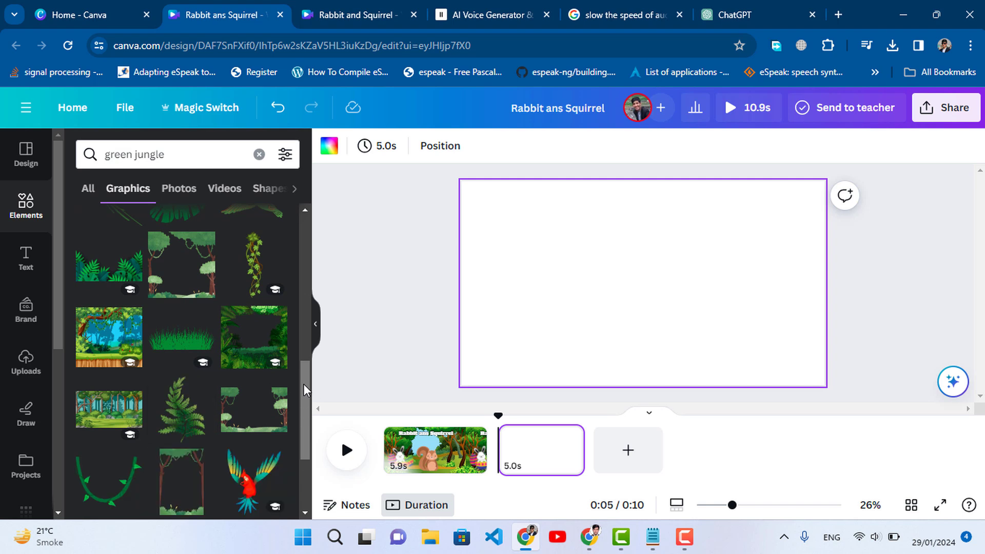
scroll(305, 390, "down", 1)
left_click(126, 313)
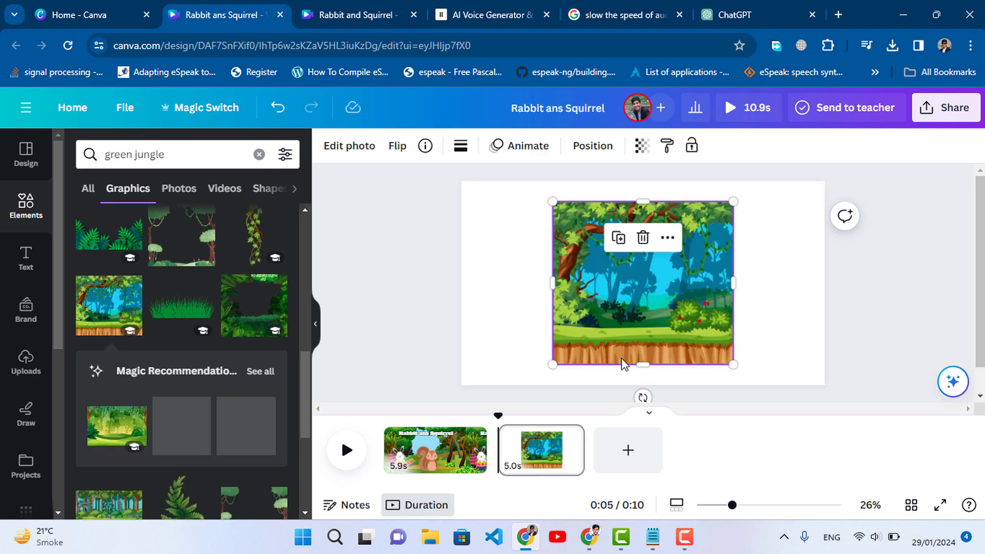
Enlarge the forest graphic to about 1,903 × 1,723 and align it with the bottom-right corner of the scene as its background
left_click_drag(733, 364, 785, 395)
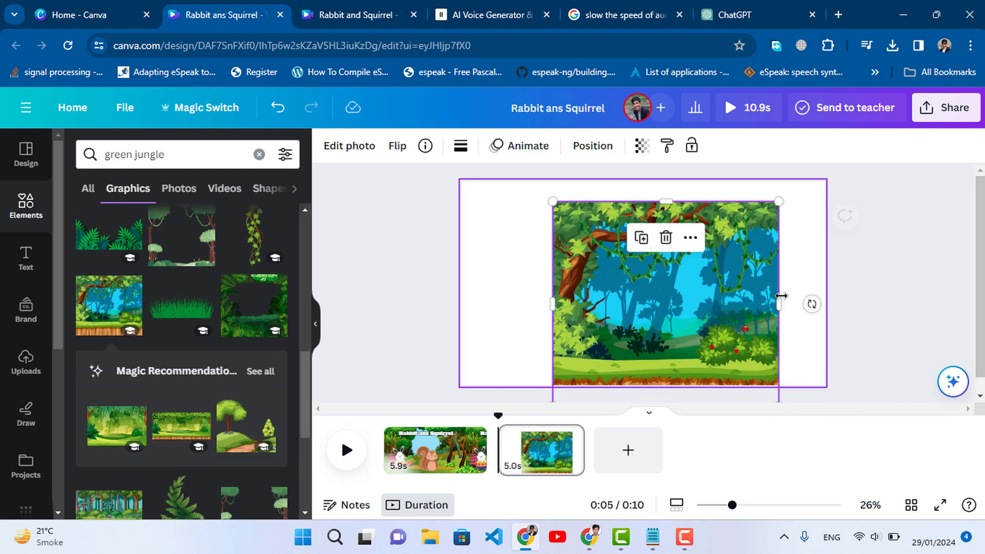
left_click_drag(773, 204, 826, 159)
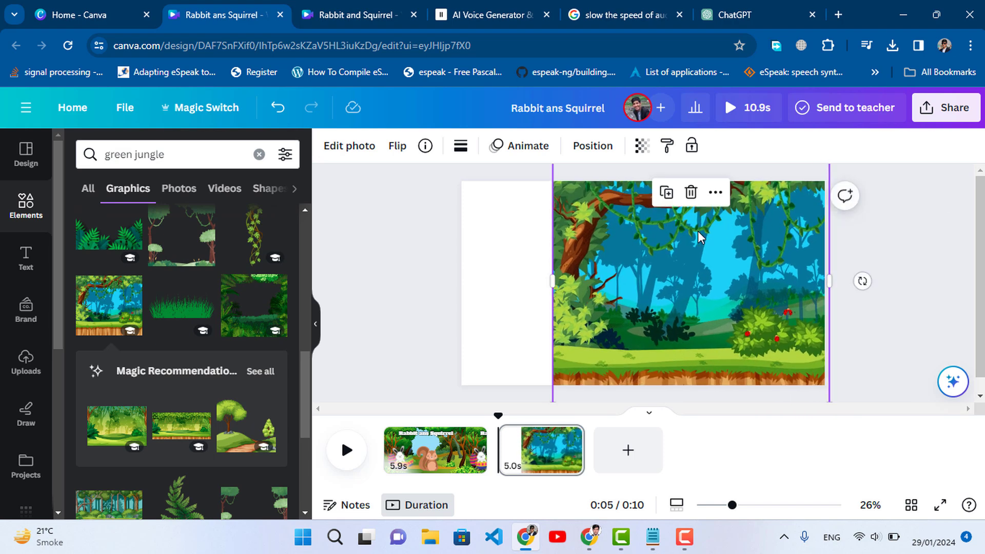
left_click_drag(567, 369, 542, 347)
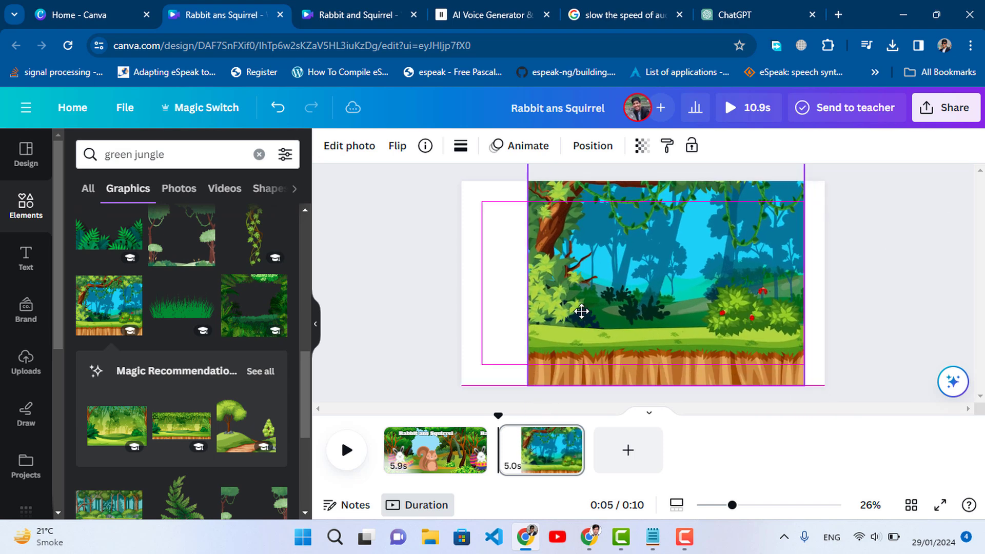
left_click_drag(529, 385, 400, 413)
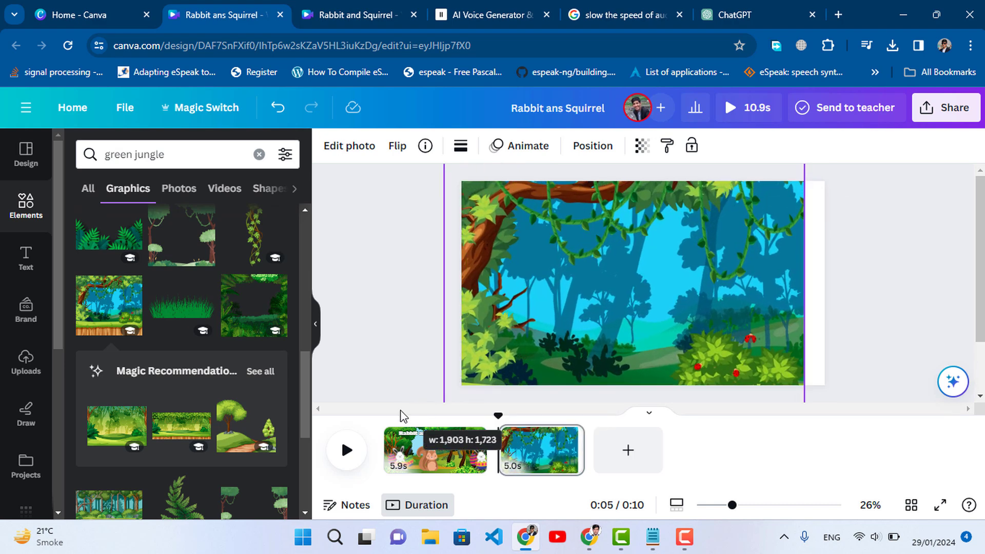
left_click_drag(589, 364, 609, 290)
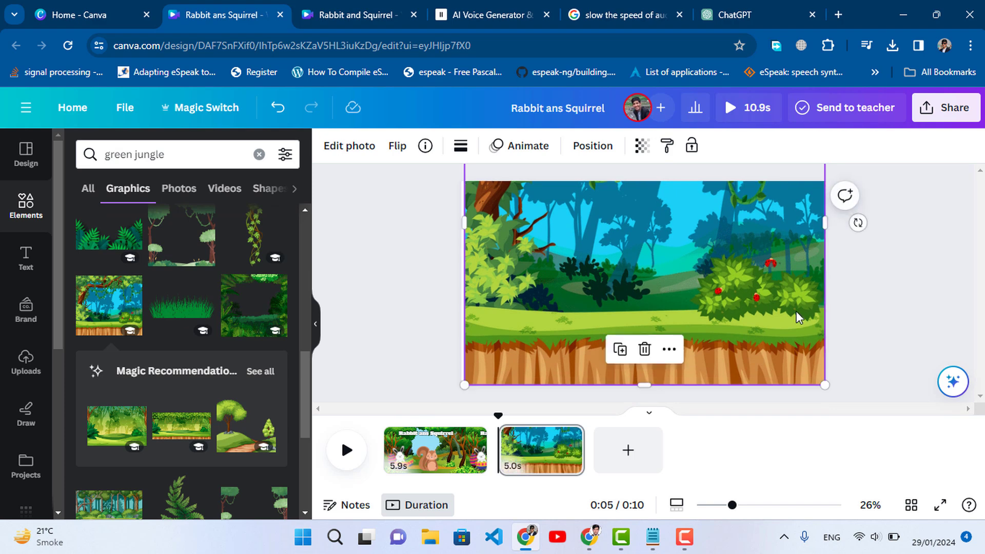
left_click(856, 327)
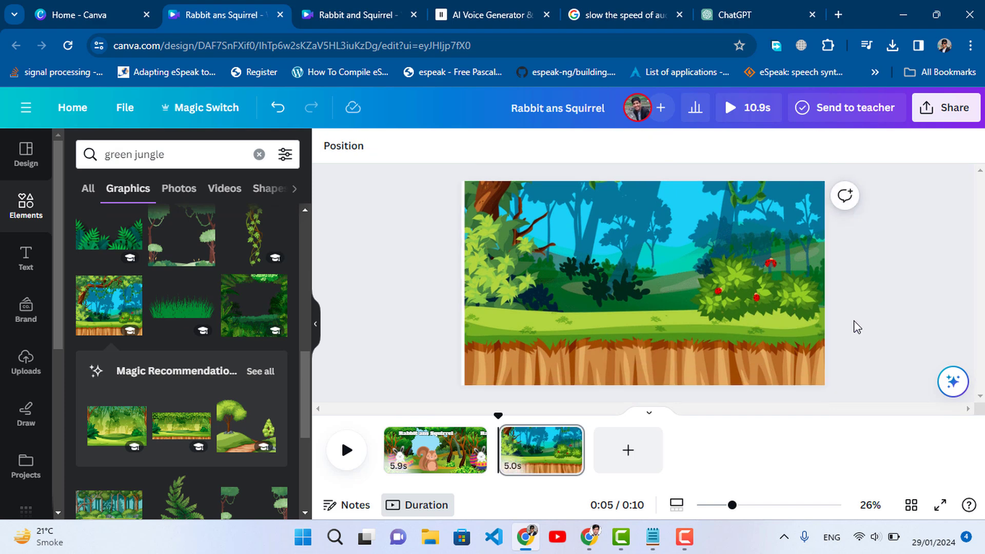
Search for "rabbit" and add the light-brown sitting rabbit, shrunk and placed at the lower left of the forest scene
left_click(132, 154)
triple_click(132, 154)
type("rabbit")
key("Return")
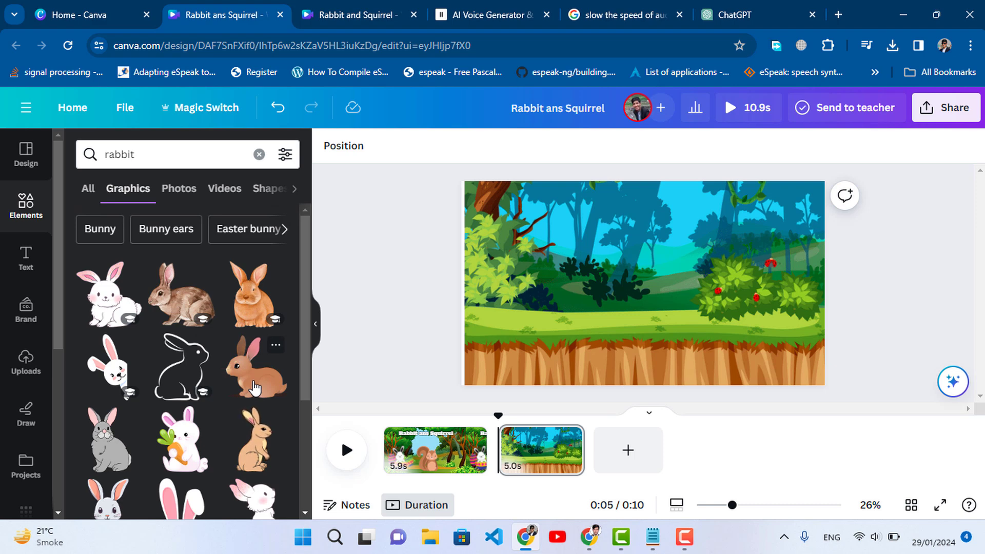
left_click(241, 464)
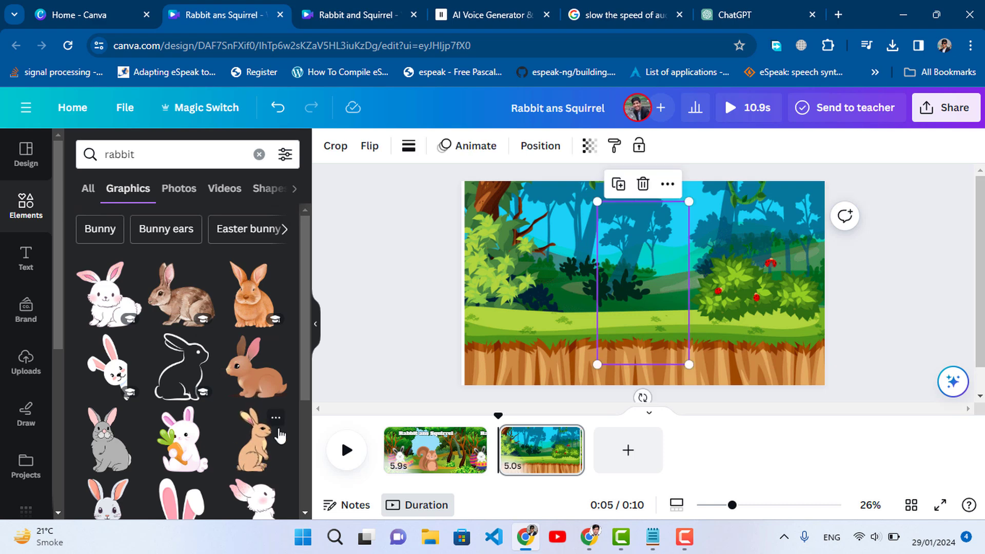
left_click_drag(689, 201, 650, 280)
left_click_drag(598, 323, 511, 313)
Search the graphics for "squirrel" and add the orange eating squirrel to the forest scene
left_click(147, 155)
double_click(147, 155)
type("squirrel")
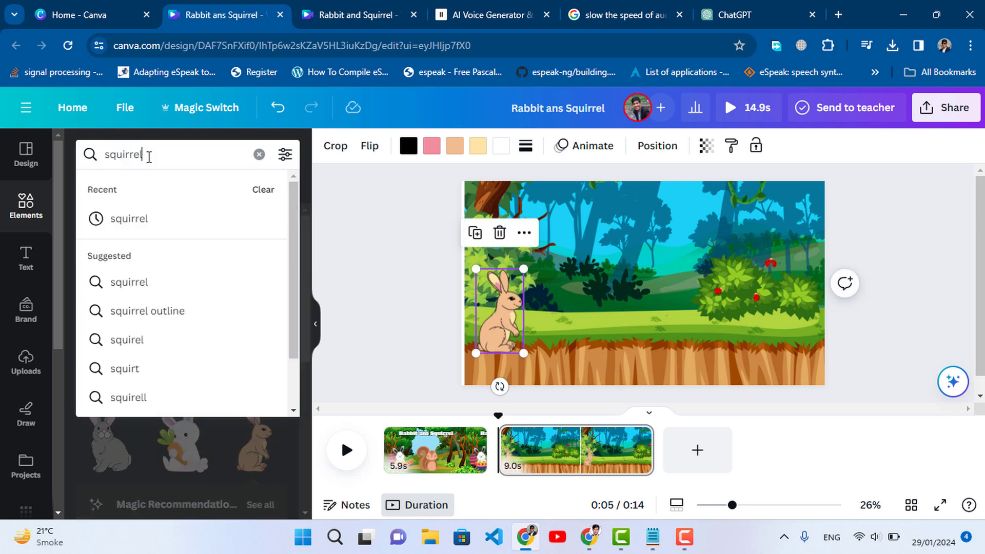
key("Return")
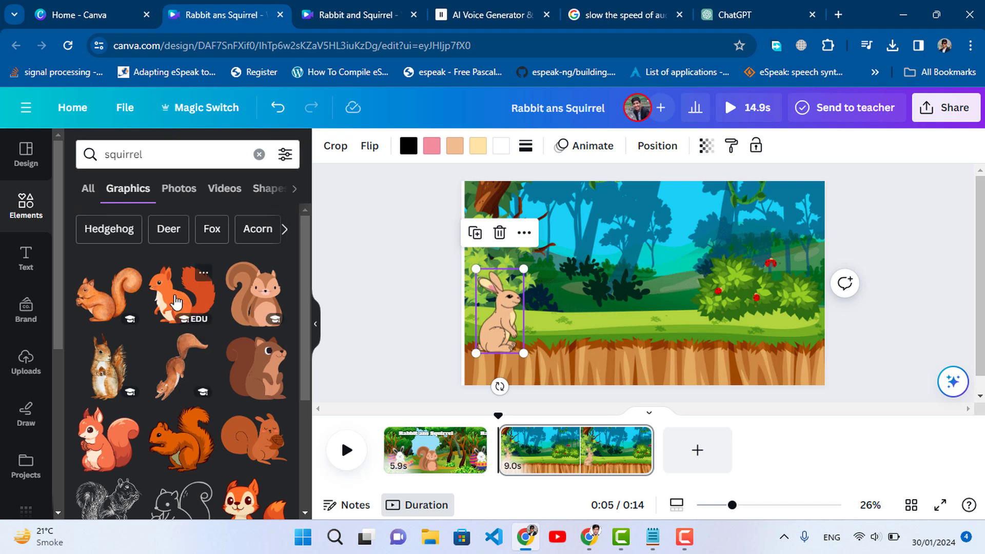
left_click(204, 438)
Flip the squirrel horizontally, shrink it slightly and place it in the scene's bottom-left corner in front of the rabbit
left_click(432, 147)
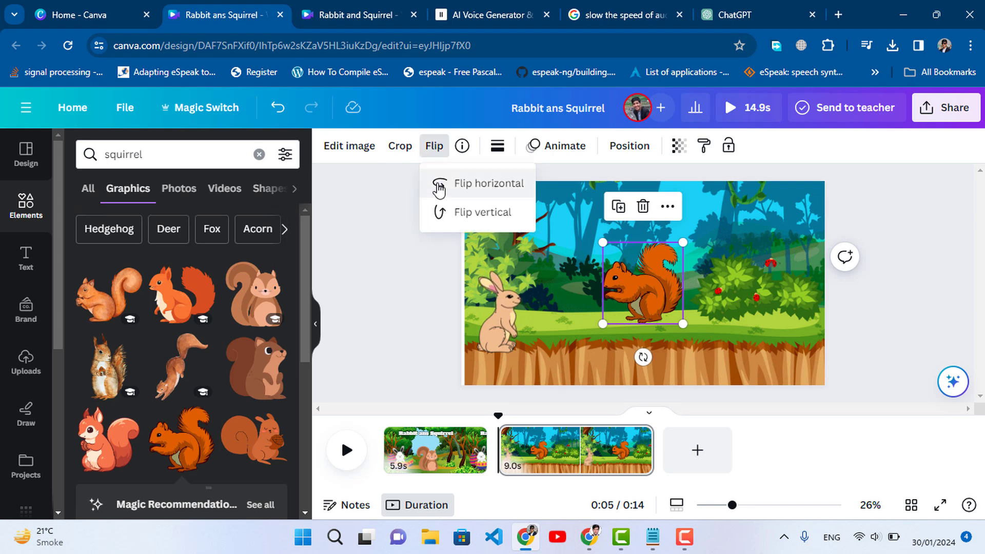
left_click(439, 186)
left_click_drag(680, 238, 672, 246)
left_click_drag(652, 288, 500, 363)
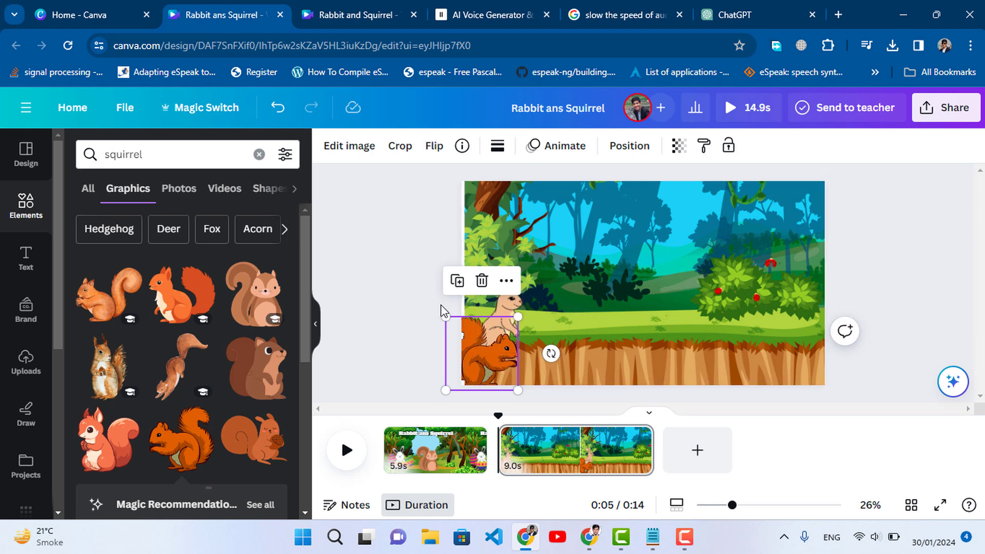
left_click(407, 290)
Stretch the forest background to the scene's left edge to close the white gap
left_click(504, 247)
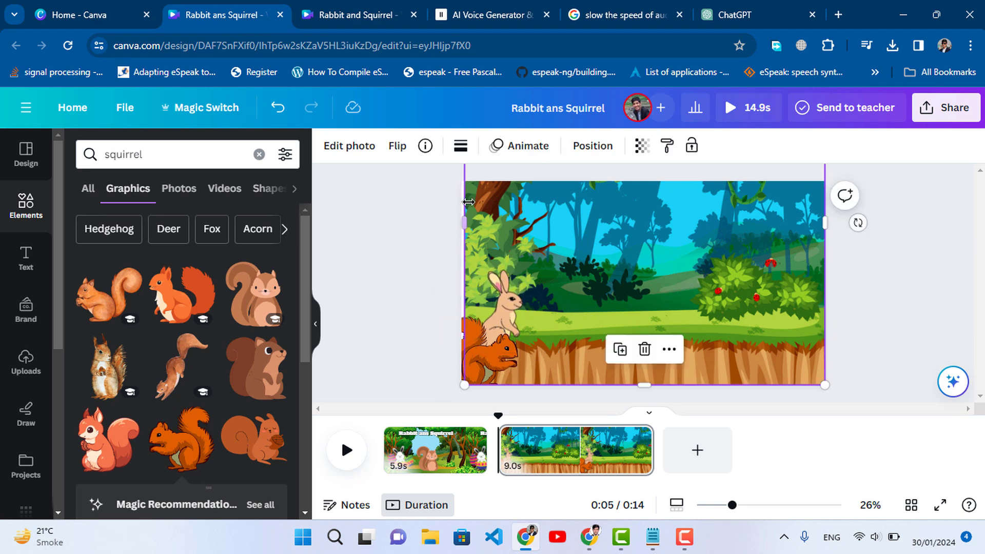
left_click_drag(458, 231, 455, 229)
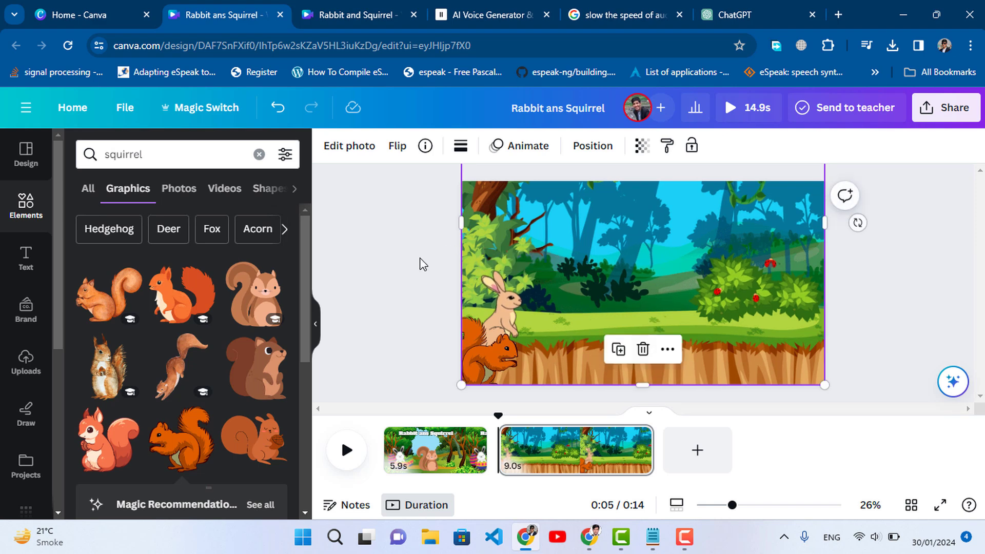
left_click(420, 260)
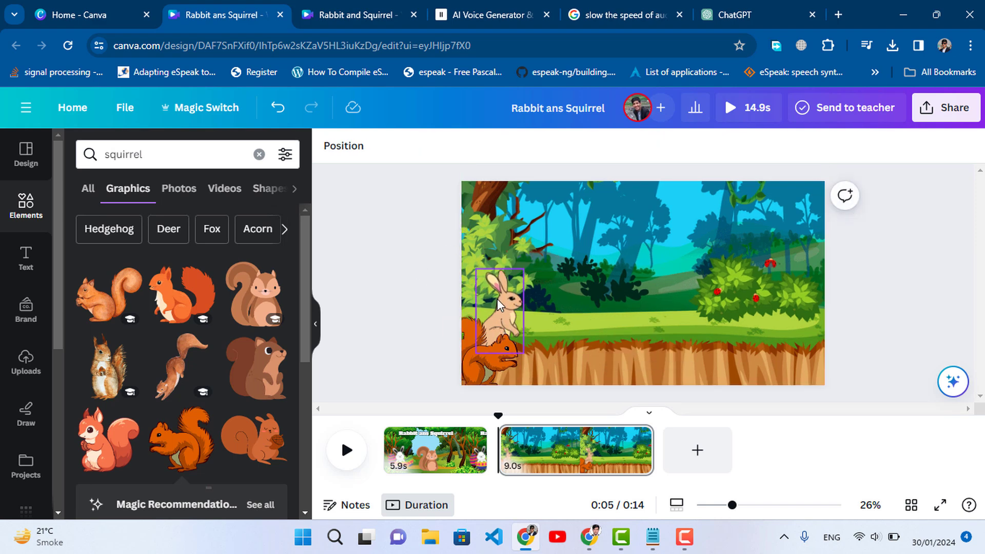
Look through the photo animations and photo movement options offered for the forest background
left_click(666, 256)
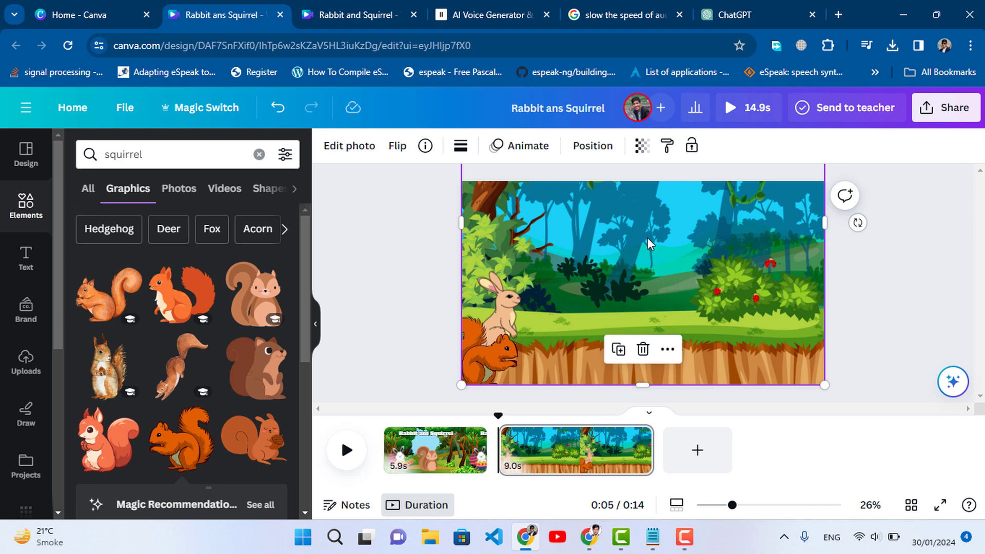
left_click(529, 149)
scroll(152, 374, "down", 5)
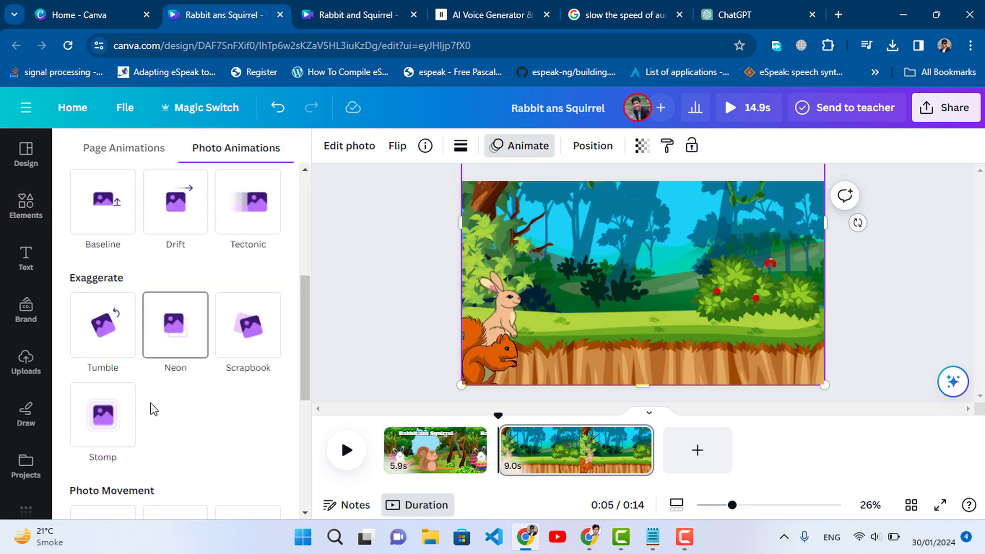
scroll(193, 398, "down", 3)
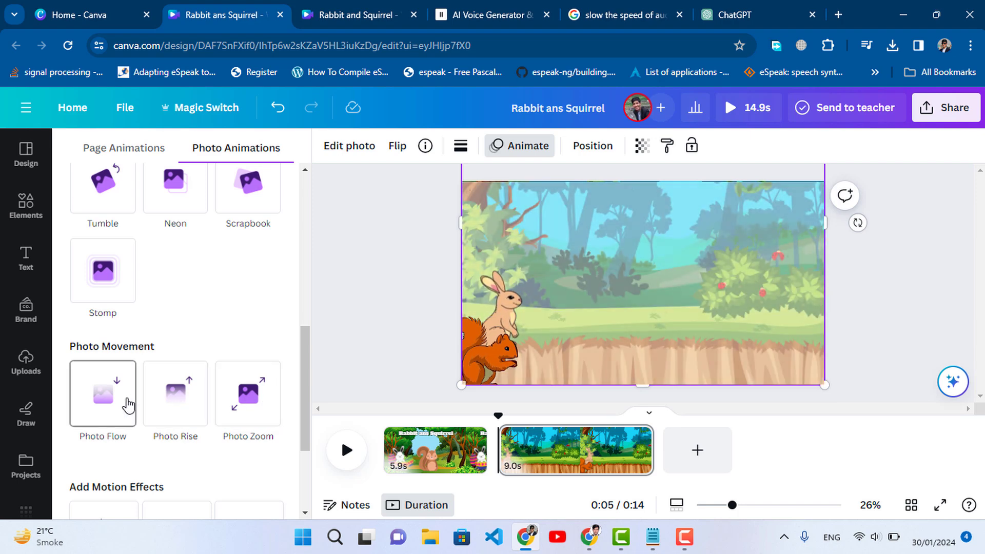
scroll(209, 398, "down", 4)
scroll(209, 399, "up", 5)
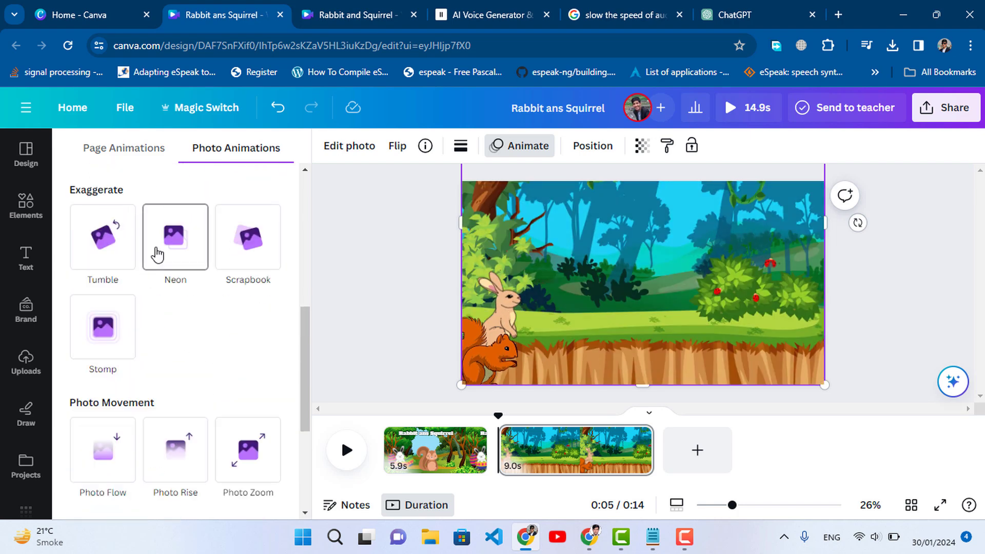
scroll(219, 370, "down", 1)
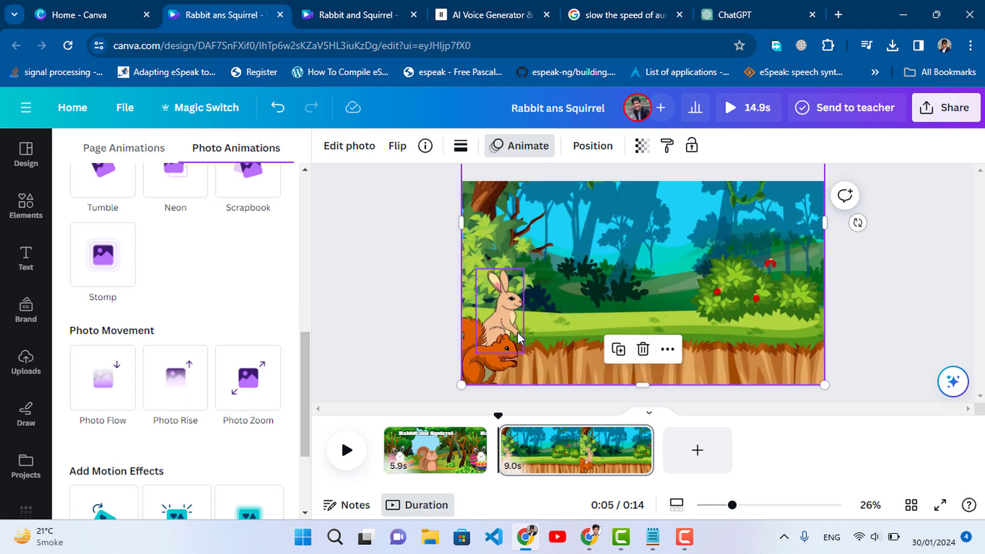
Create a custom animation for the rabbit with a motion path running from left to right across the grass
left_click(504, 307)
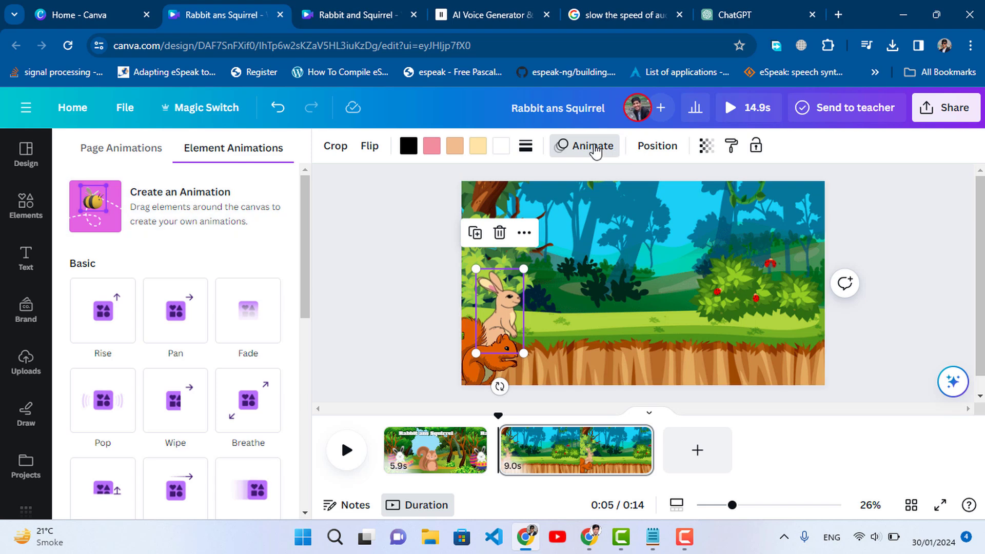
left_click(198, 212)
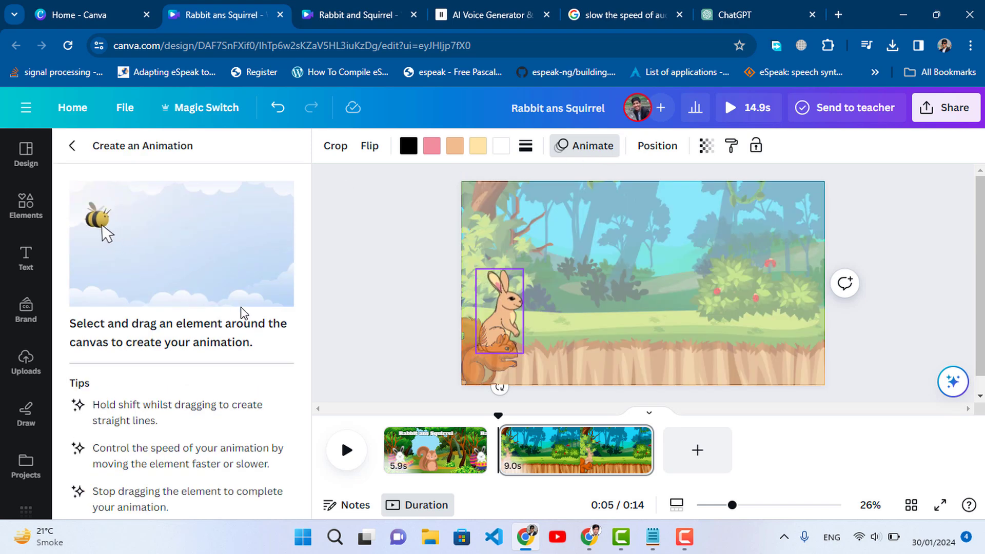
left_click_drag(505, 325, 806, 318)
Create a motion path for the squirrel running across the ground to the scene's right edge, with Steady movement at the slowest speed
left_click(486, 347)
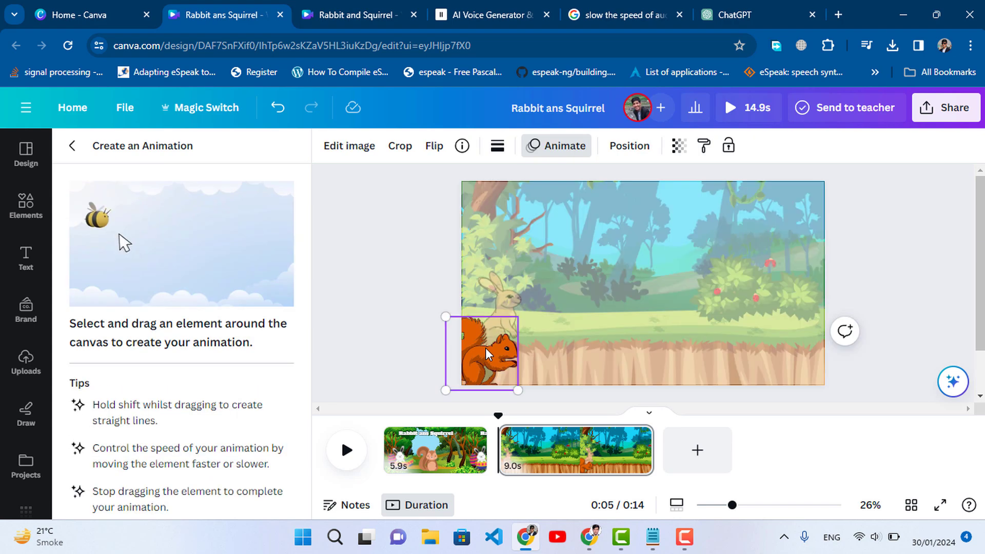
left_click_drag(496, 352, 808, 343)
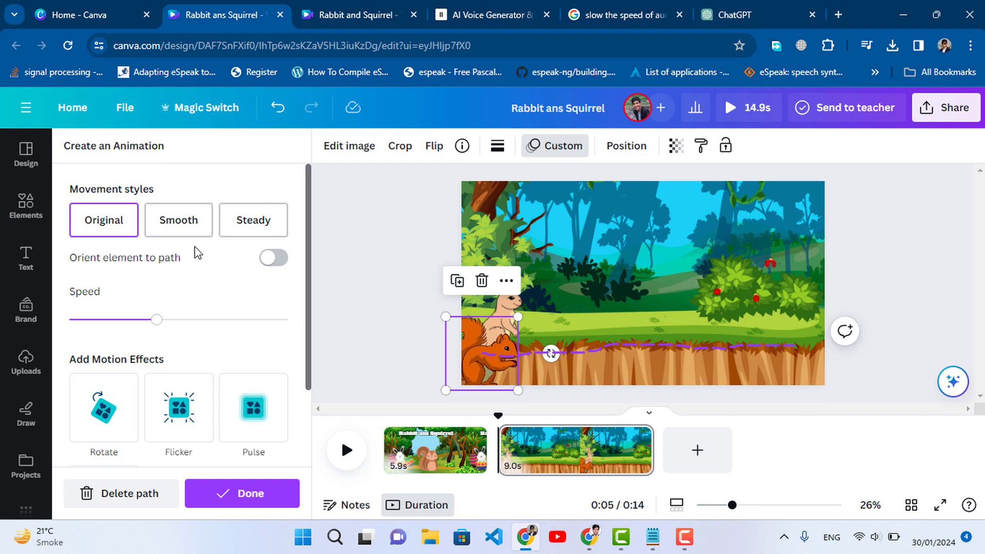
left_click(265, 231)
left_click_drag(156, 319, 69, 319)
Set the rabbit's existing motion path to Steady movement at the slowest speed
left_click(500, 308)
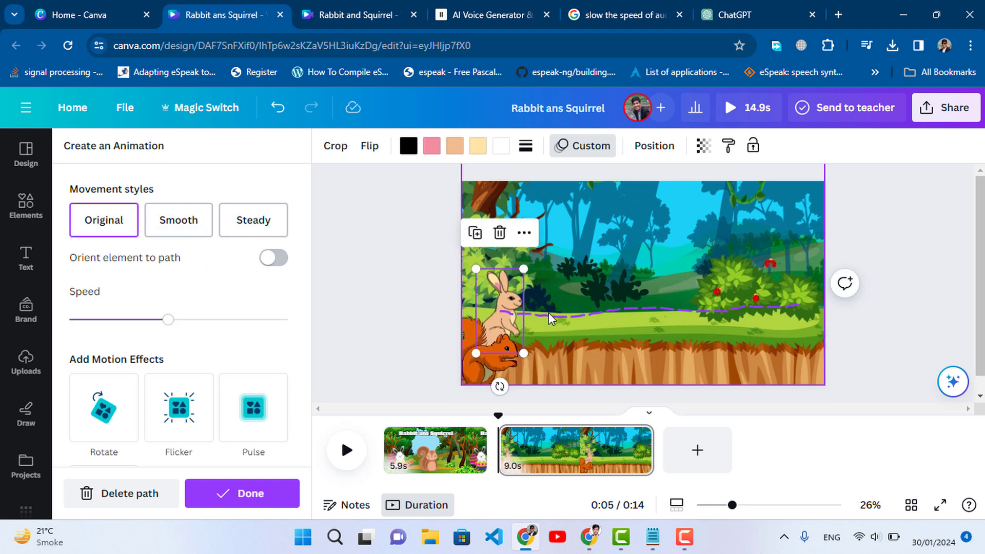
left_click(67, 321)
left_click(250, 220)
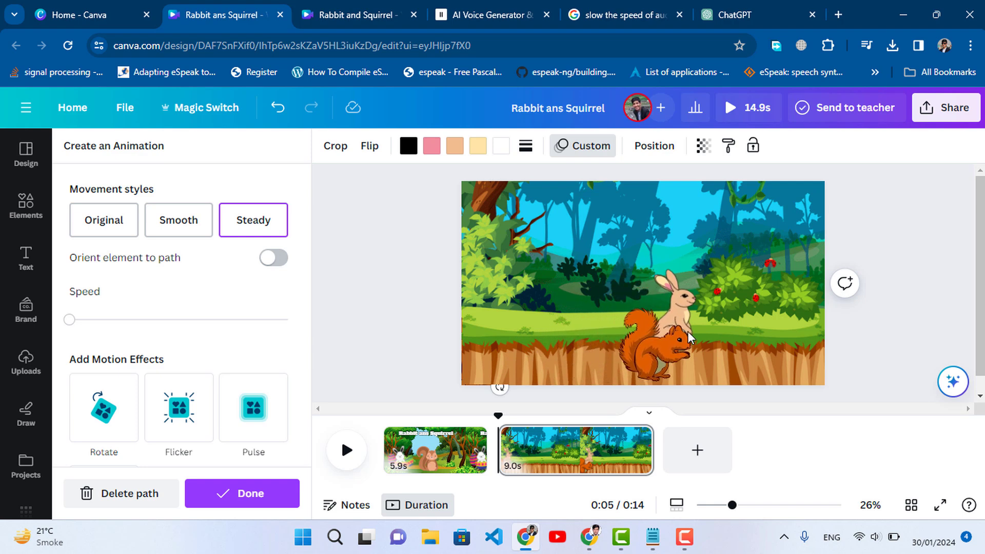
Add a blank third scene, shorten the second scene to 7.4 seconds and play it back
left_click(690, 450)
left_click(632, 442)
left_click_drag(632, 442, 625, 442)
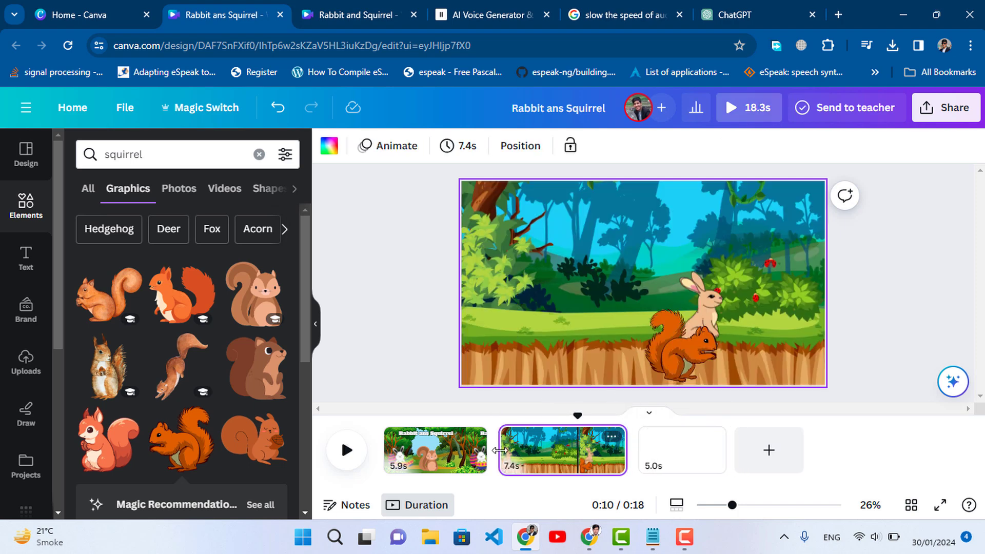
left_click(347, 463)
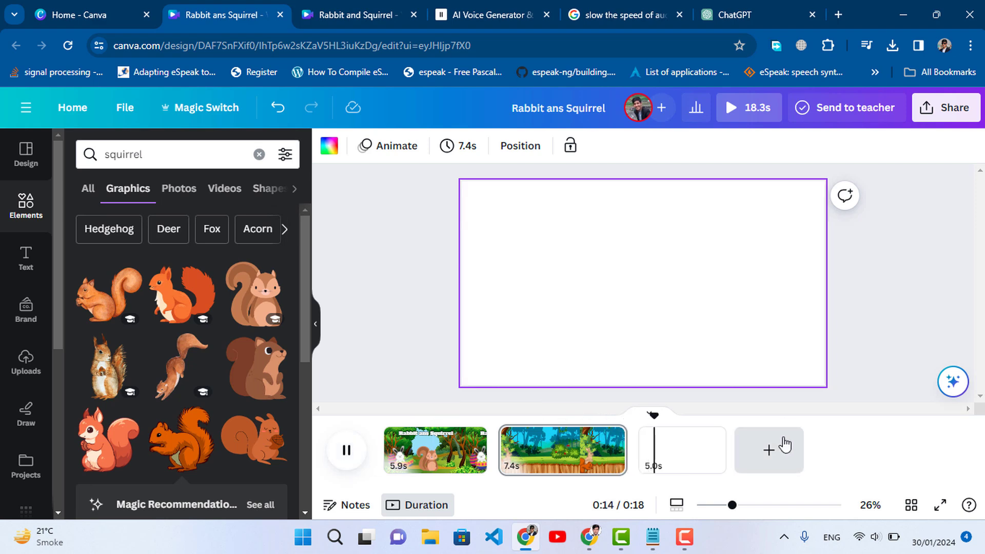
Select the blank third scene and search the graphics for "forest"
left_click(672, 452)
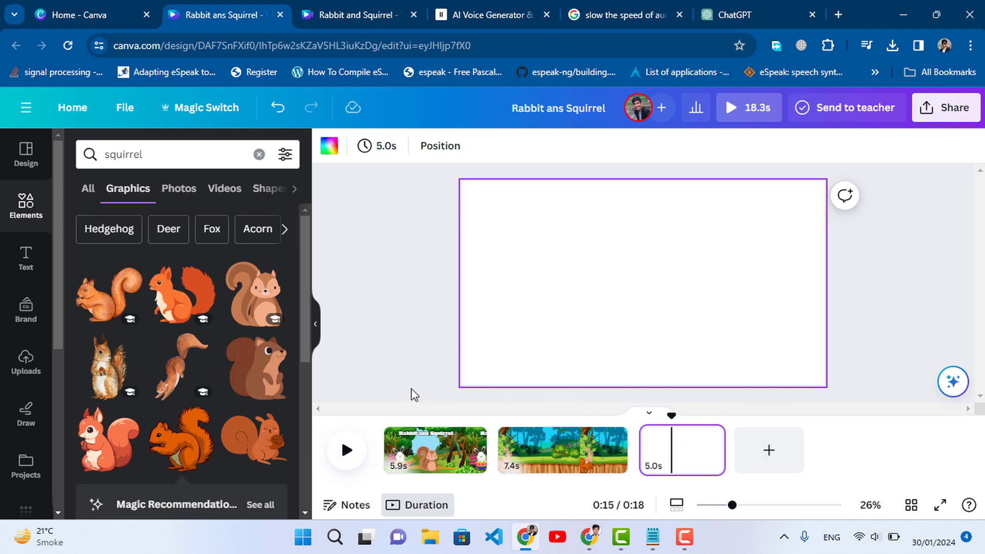
left_click(132, 153)
double_click(136, 157)
type("forest")
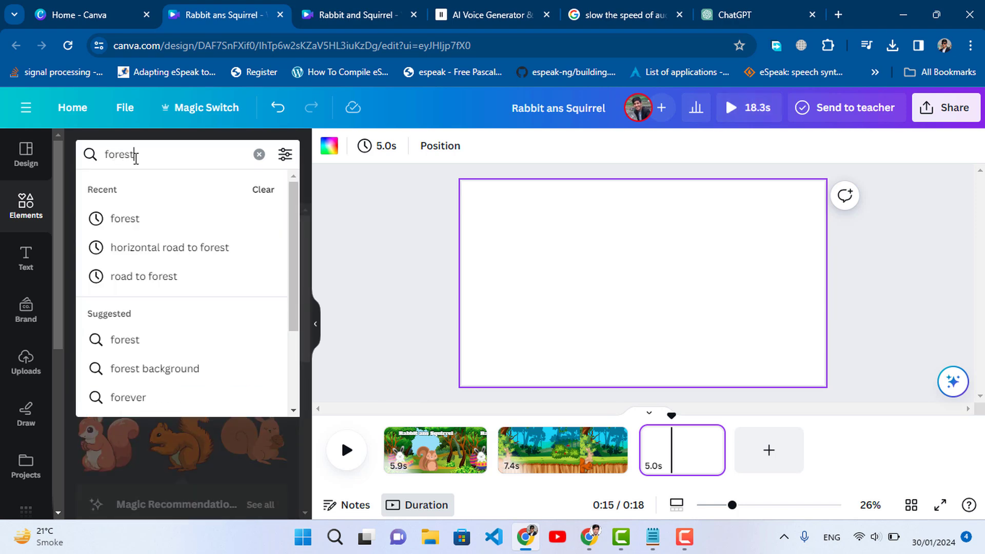
key("Return")
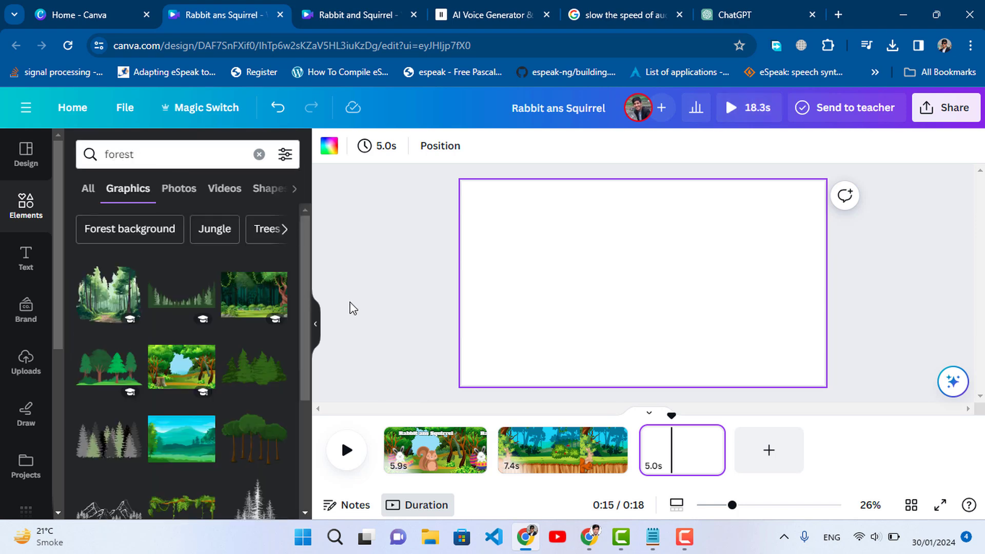
left_click(192, 370)
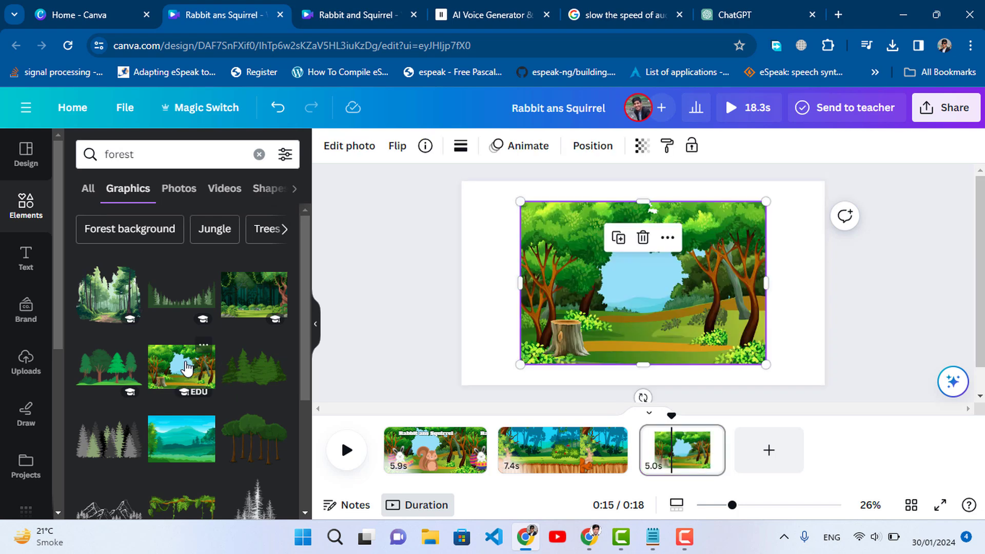
left_click_drag(766, 365, 797, 386)
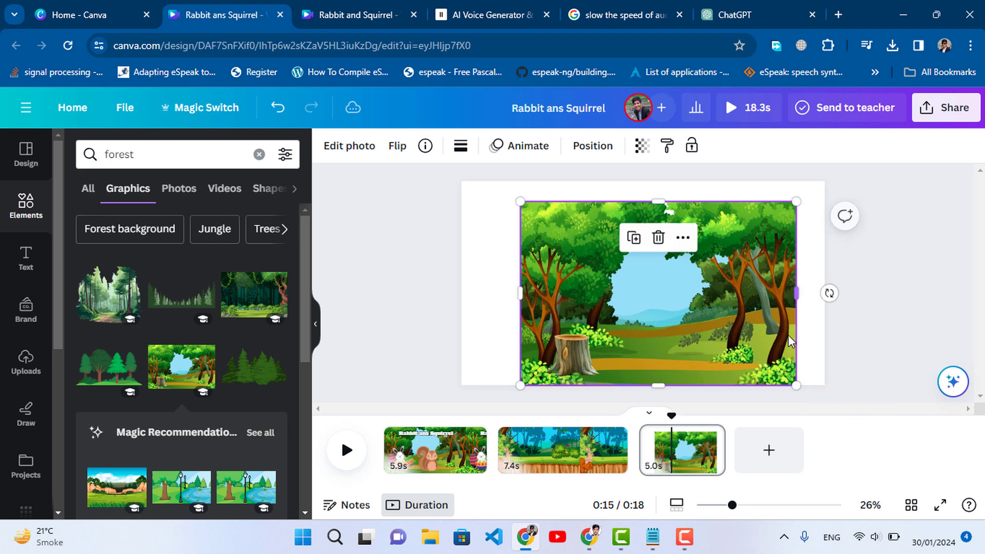
scroll(183, 464, "down", 5)
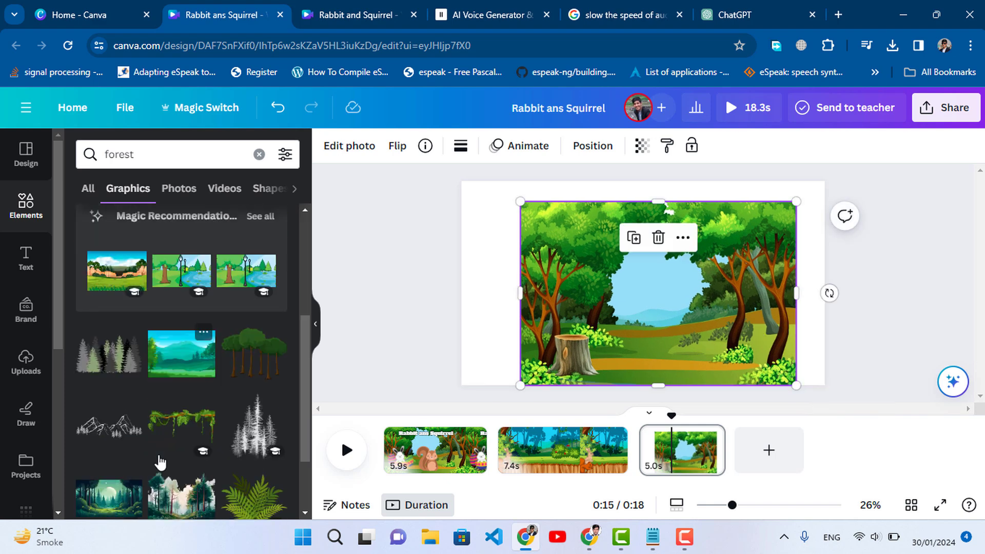
scroll(194, 448, "down", 5)
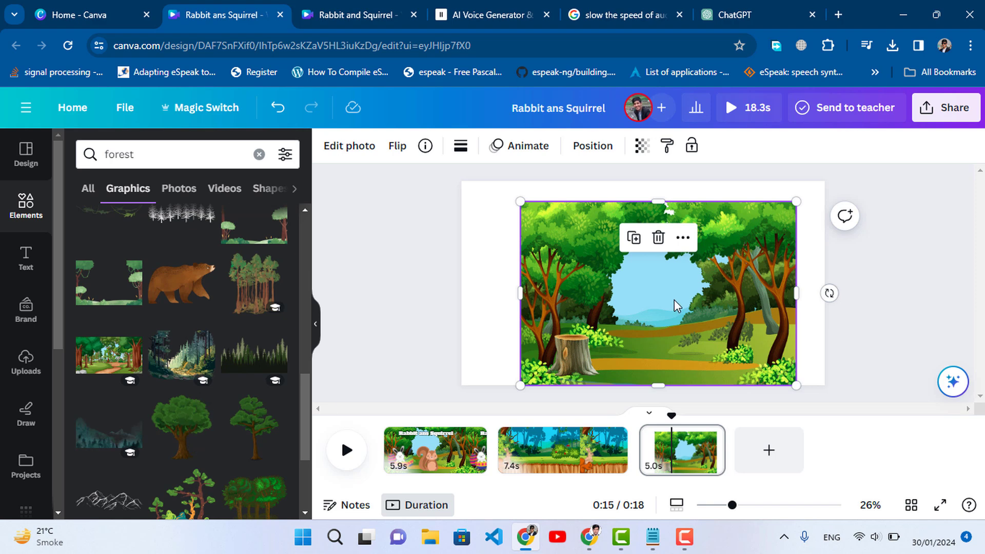
key("Delete")
Insert the forest graphic with the winding dirt path and enlarge it to cover the whole third scene
left_click(114, 367)
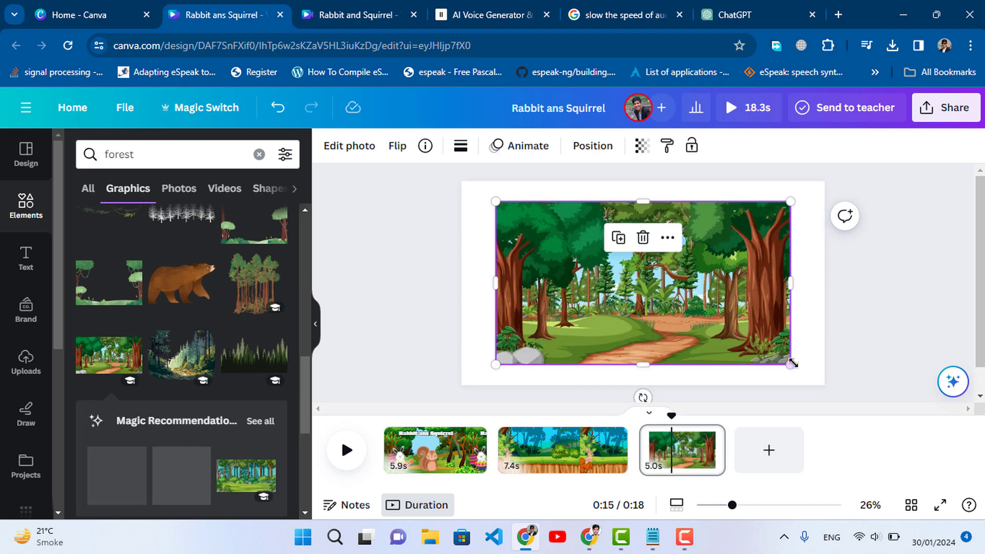
left_click_drag(790, 363, 827, 386)
left_click_drag(822, 202, 872, 176)
left_click_drag(790, 282, 757, 282)
left_click(876, 326)
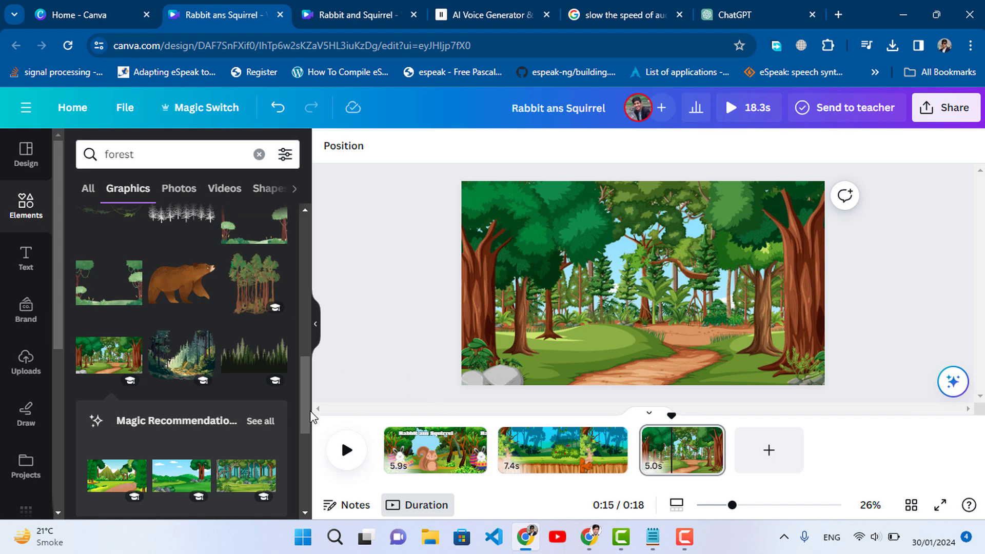
Search the graphics for "rabbit", insert the sitting light-brown rabbit, and place it small at the foot of the forest scene's left tree
scroll(231, 336, "up", 10)
double_click(174, 154)
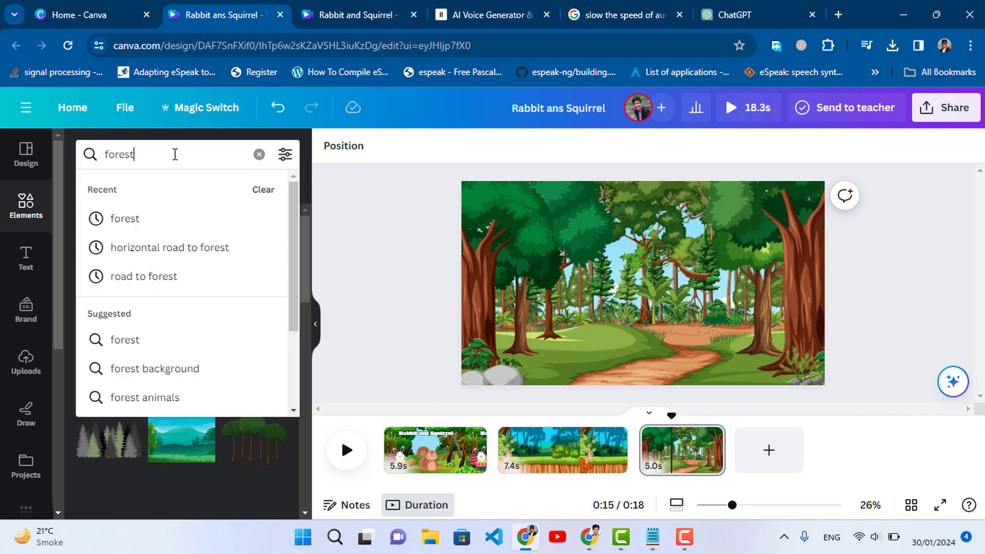
type("rabb")
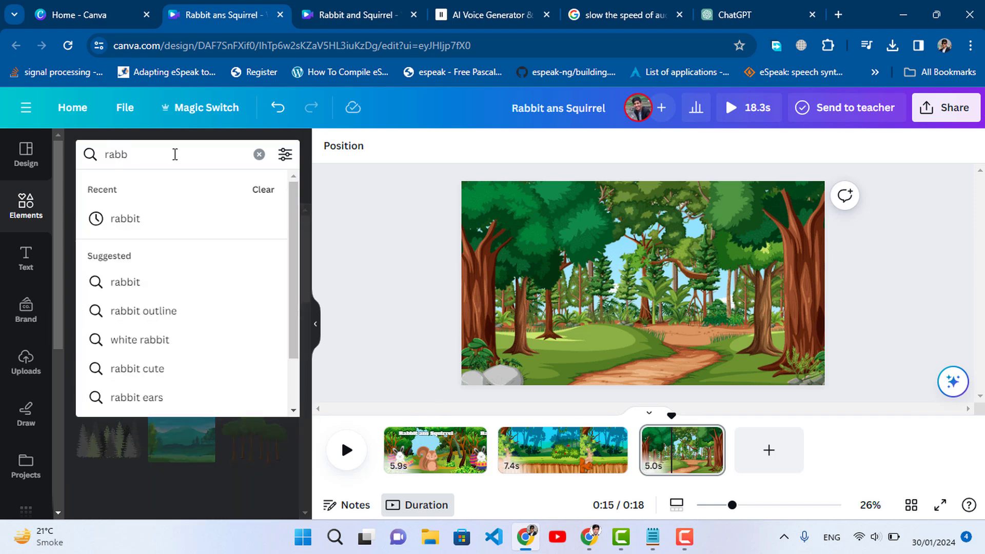
type("it")
key("Return")
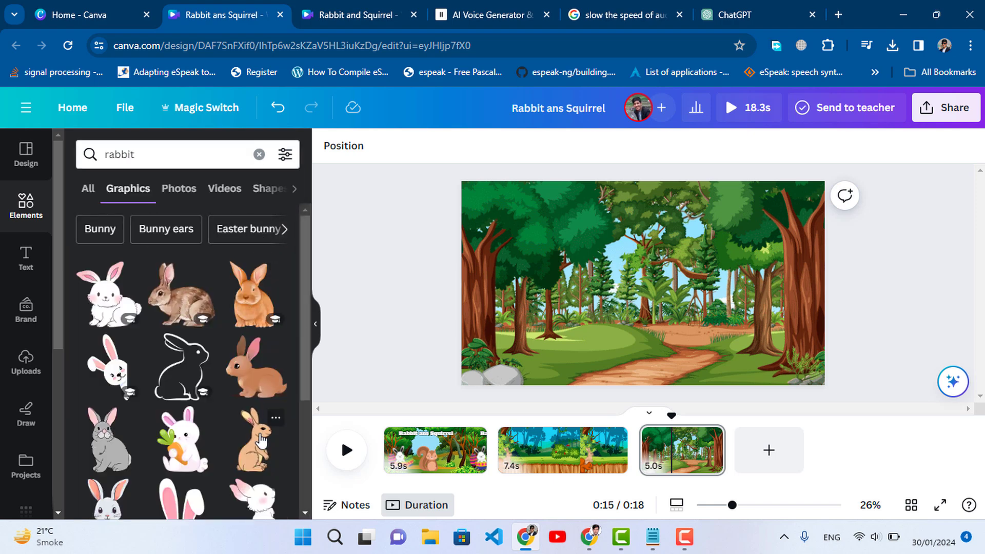
left_click(261, 440)
left_click_drag(686, 186, 477, 346)
Search the graphics for "squirrel" and insert the orange squirrel used in the previous scene
double_click(190, 159)
type("sq")
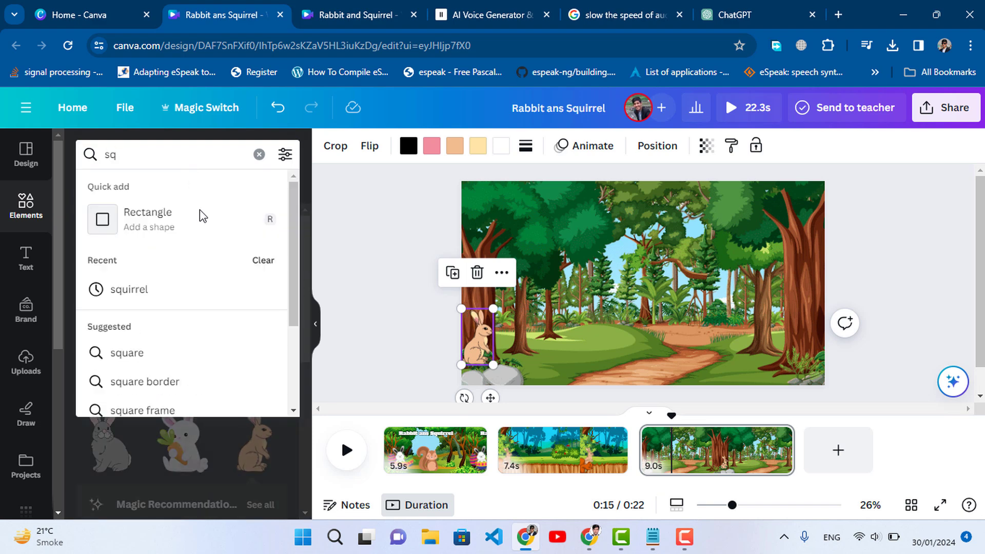
left_click(186, 292)
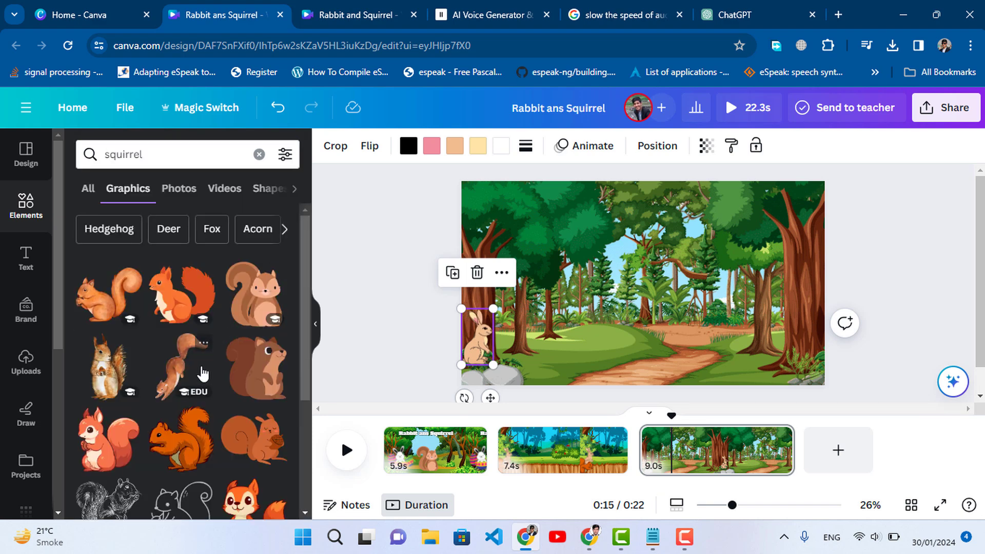
left_click(181, 448)
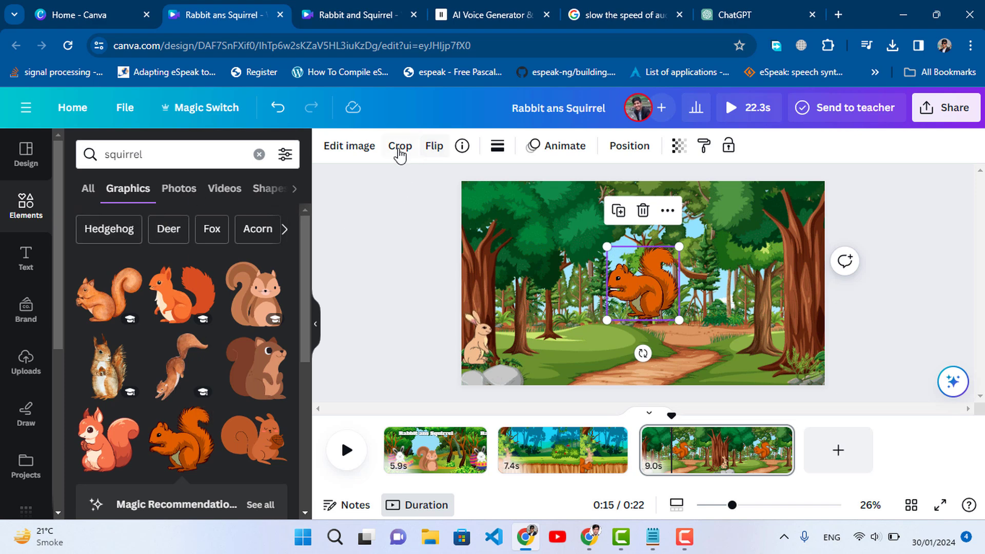
Flip the squirrel horizontally, shrink it and place it in the forest scene's bottom-left corner in front of the rabbit
left_click(436, 149)
left_click(436, 185)
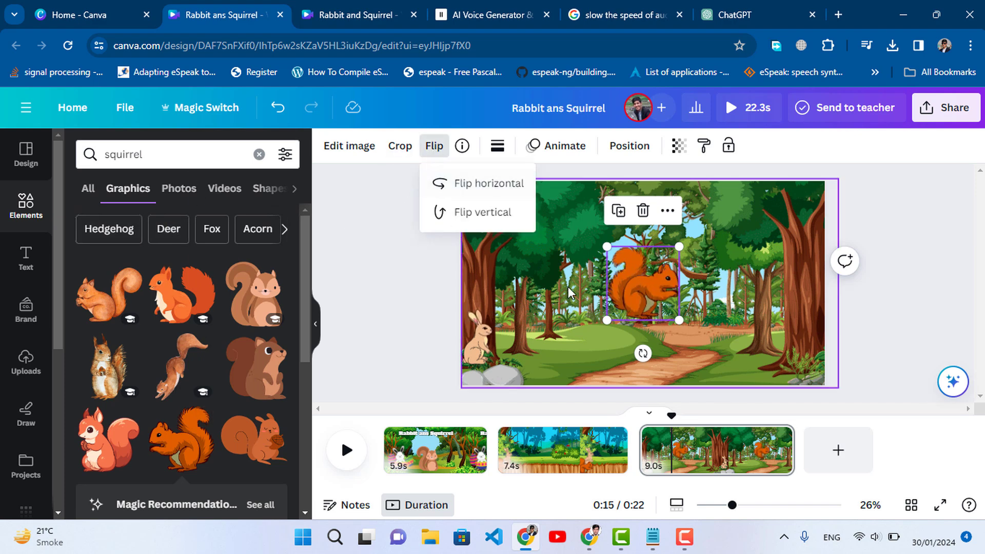
left_click_drag(658, 285, 567, 330)
left_click_drag(589, 291, 455, 367)
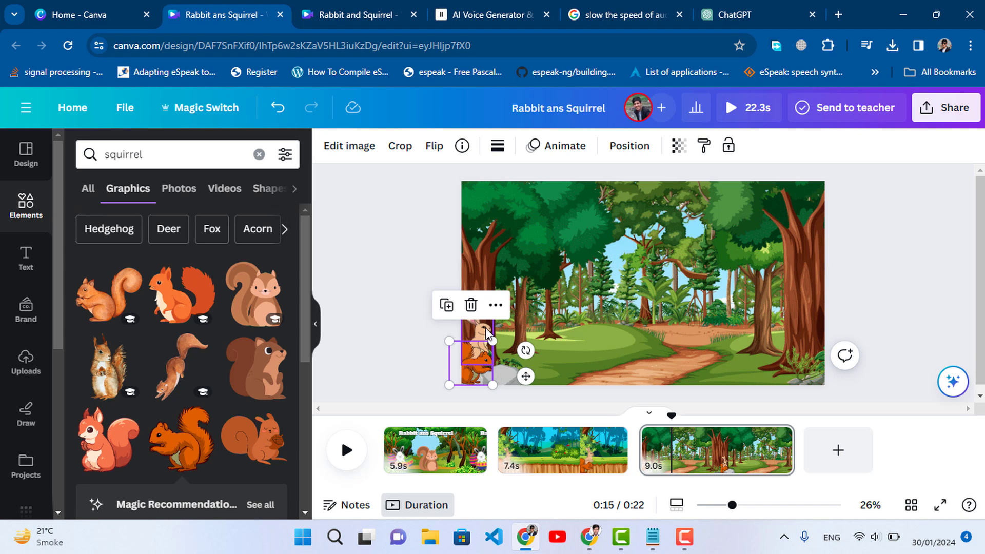
Shift the rabbit slightly right and create its motion path across the ground and up the trunk of the large right tree
left_click(495, 334)
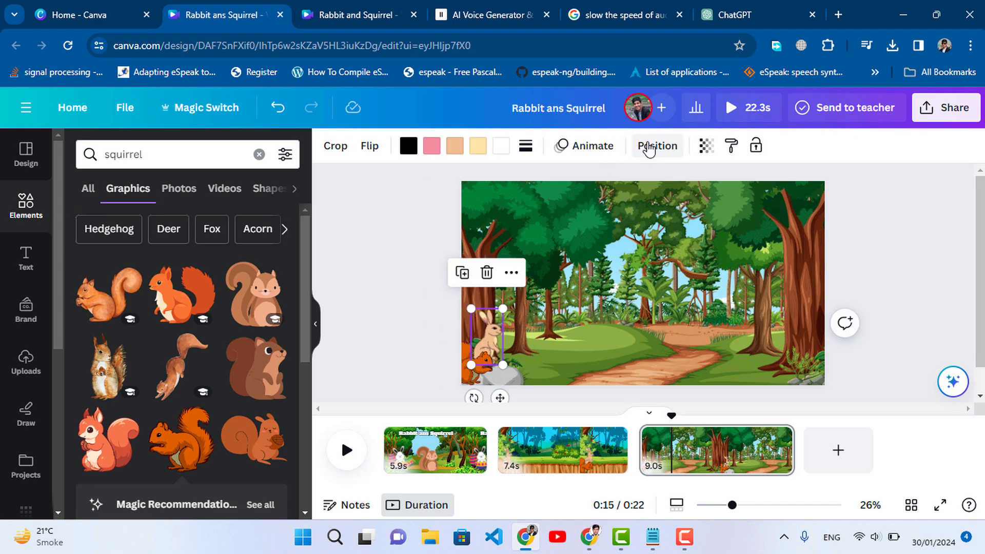
left_click(595, 149)
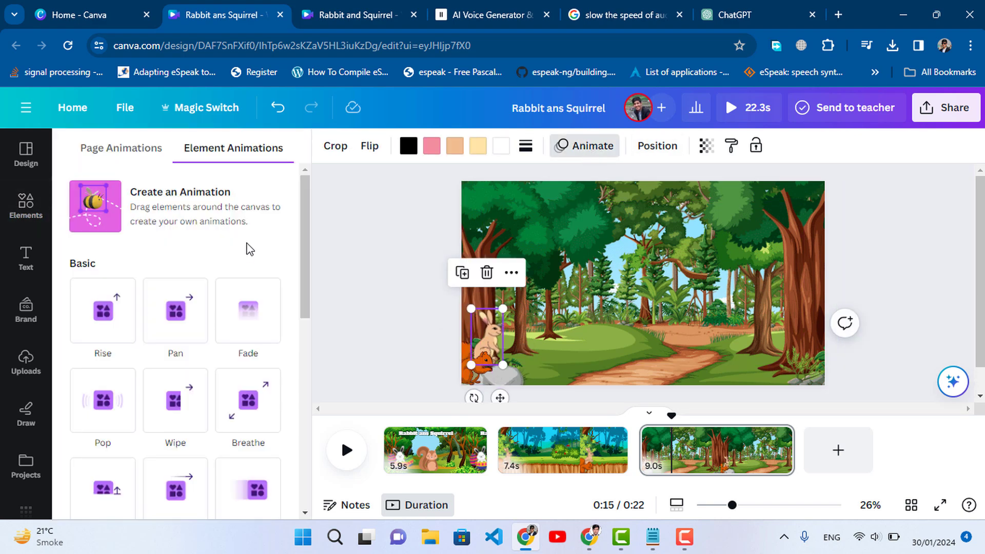
left_click(162, 213)
mouse_move(497, 341)
left_mouse_down()
mouse_move(560, 365)
mouse_move(693, 362)
left_mouse_up()
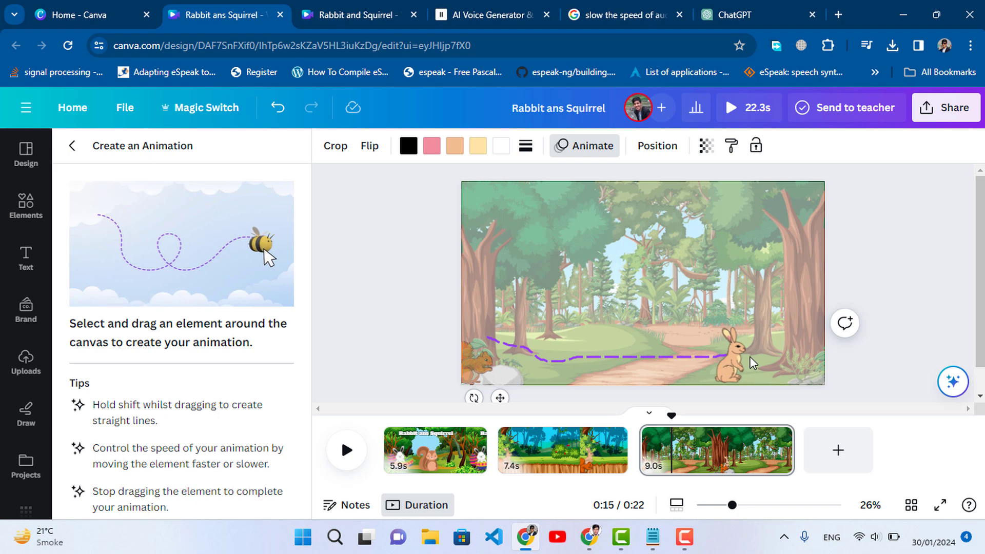
left_click_drag(775, 350, 786, 331)
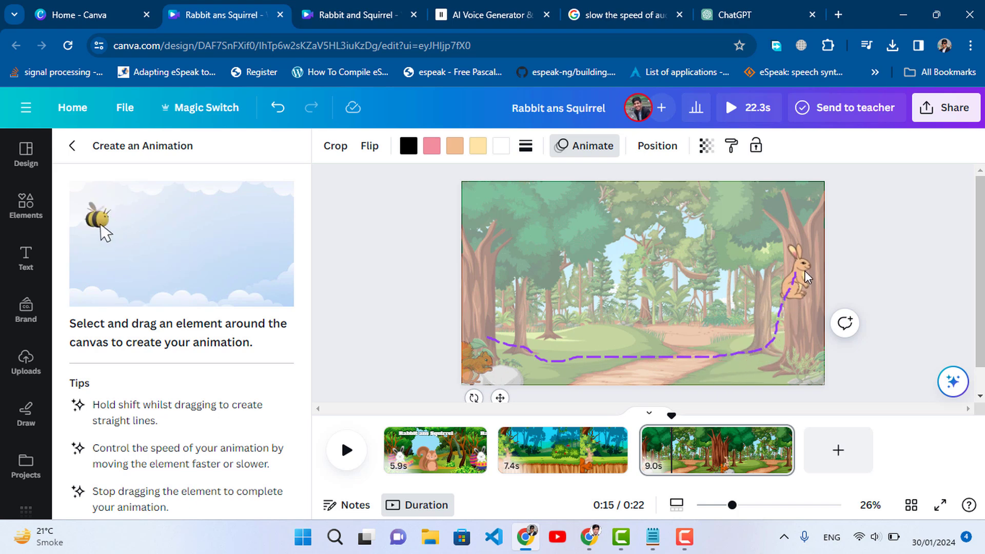
left_click_drag(804, 248, 809, 223)
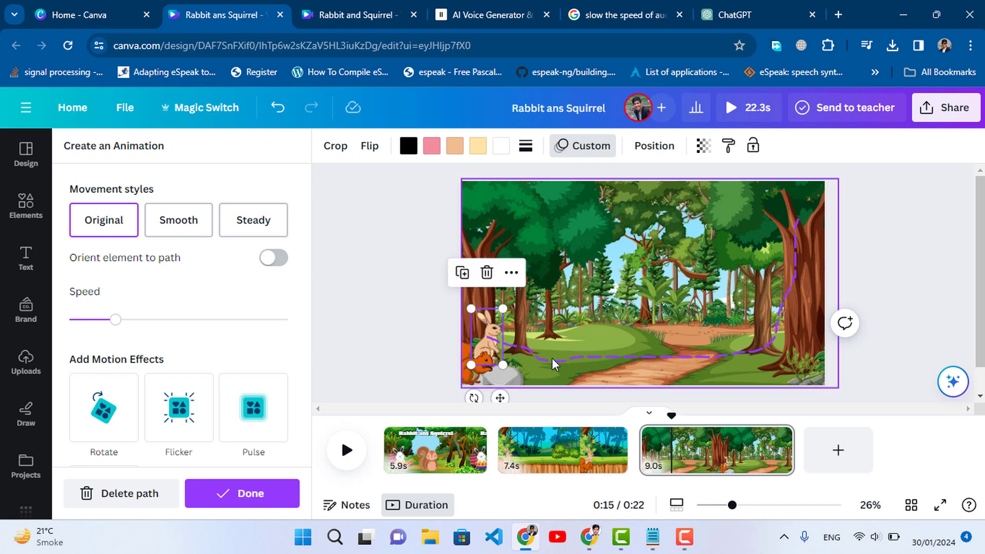
Set the rabbit's movement style to Steady and its speed to about a fifth of the range
left_click_drag(114, 326, 72, 321)
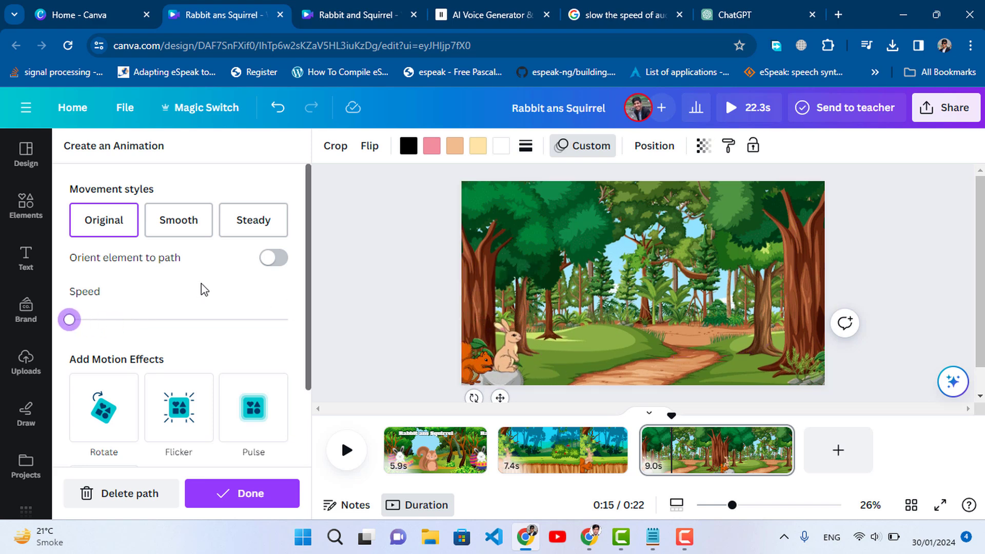
left_click(248, 235)
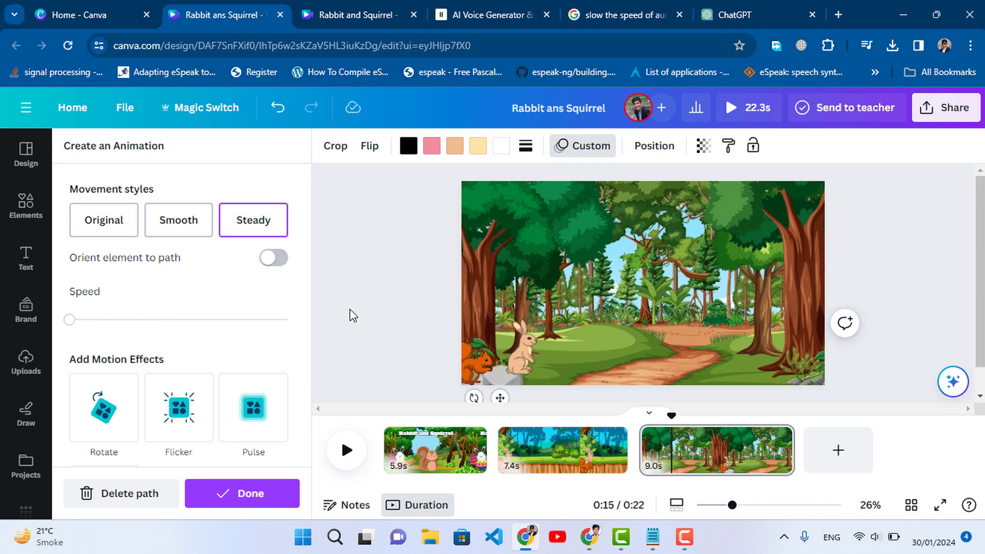
left_click_drag(70, 322, 114, 325)
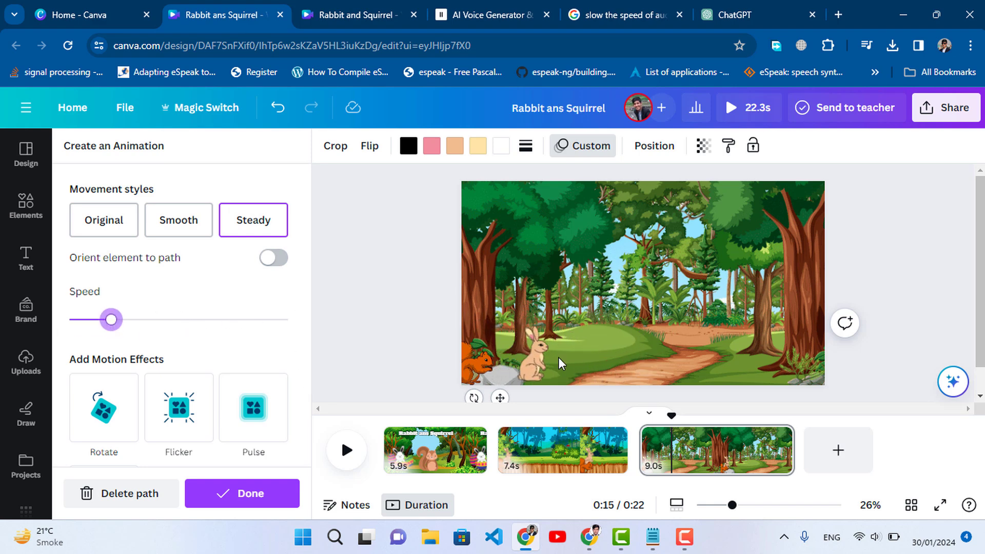
Create a motion path for the squirrel across the dirt path and up the tree on the right, with Steady movement
left_click(469, 362)
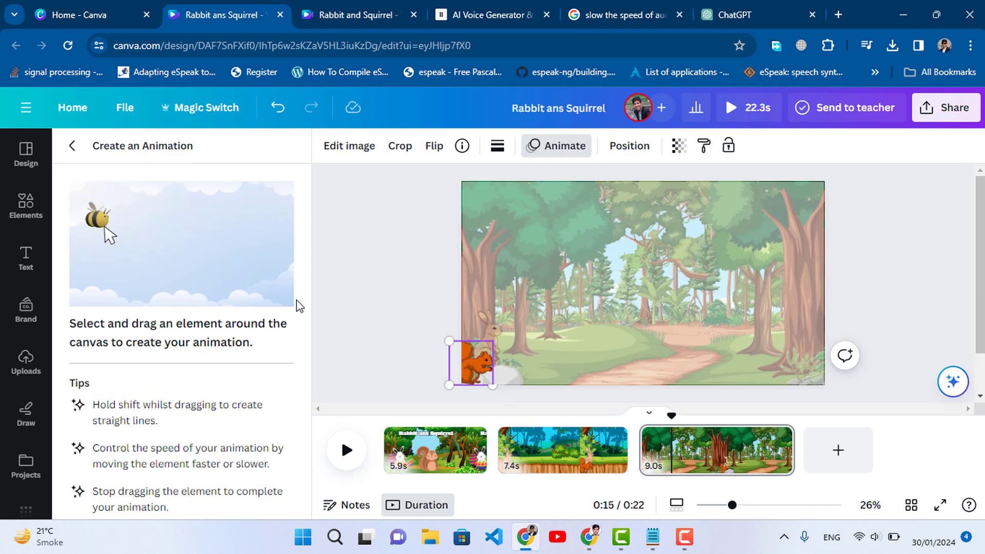
mouse_move(486, 365)
left_mouse_down()
mouse_move(593, 359)
mouse_move(679, 343)
left_mouse_up()
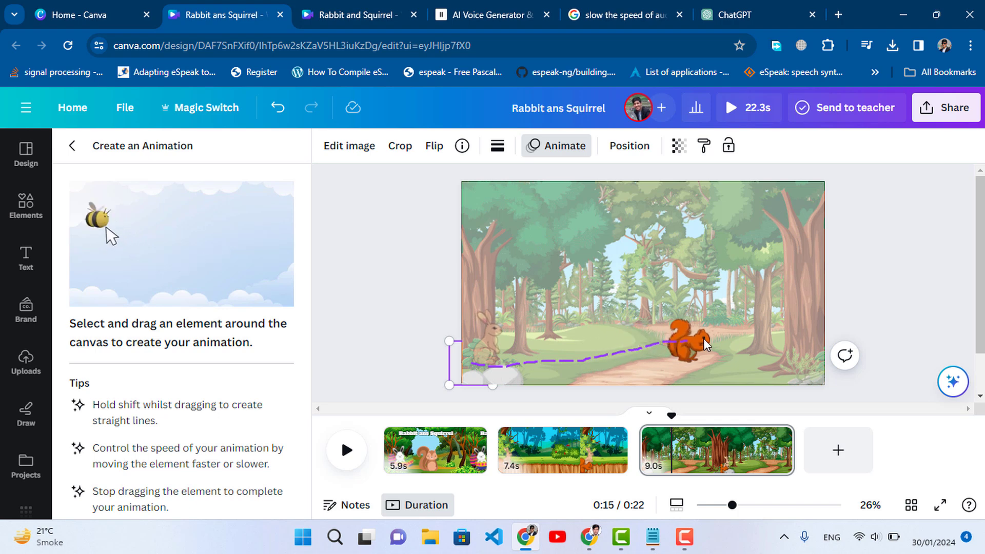
mouse_move(752, 338)
left_mouse_down()
mouse_move(767, 306)
mouse_move(768, 226)
left_mouse_up()
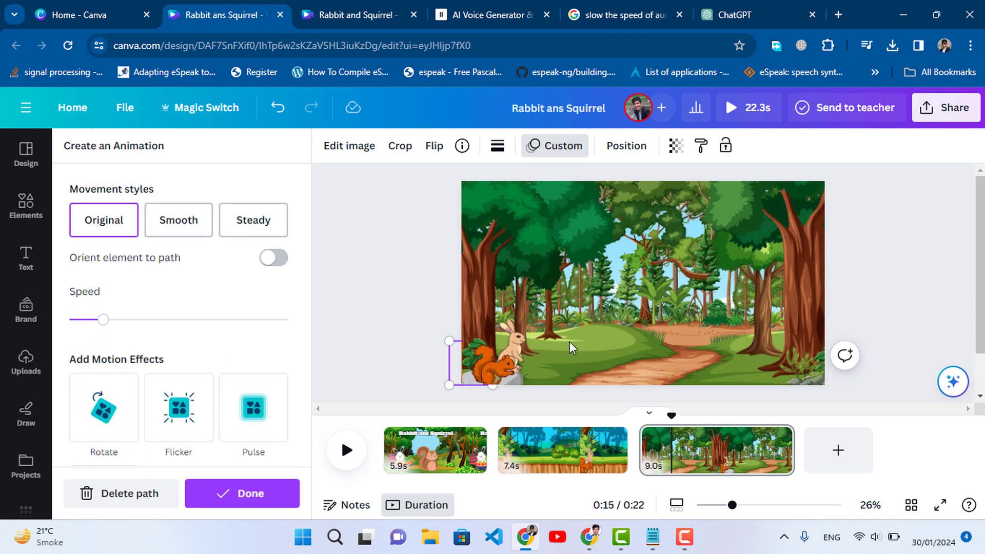
left_click(251, 227)
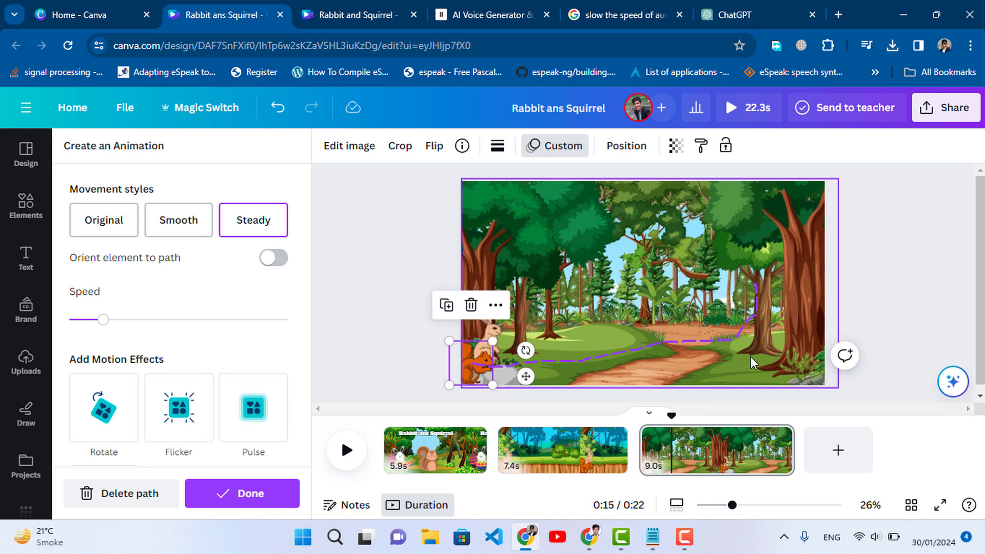
Switch to Notepad, select the whole rabbit and squirrel story text, and switch to the ElevenLabs voice generator page
mouse_move(653, 537)
left_click(648, 441)
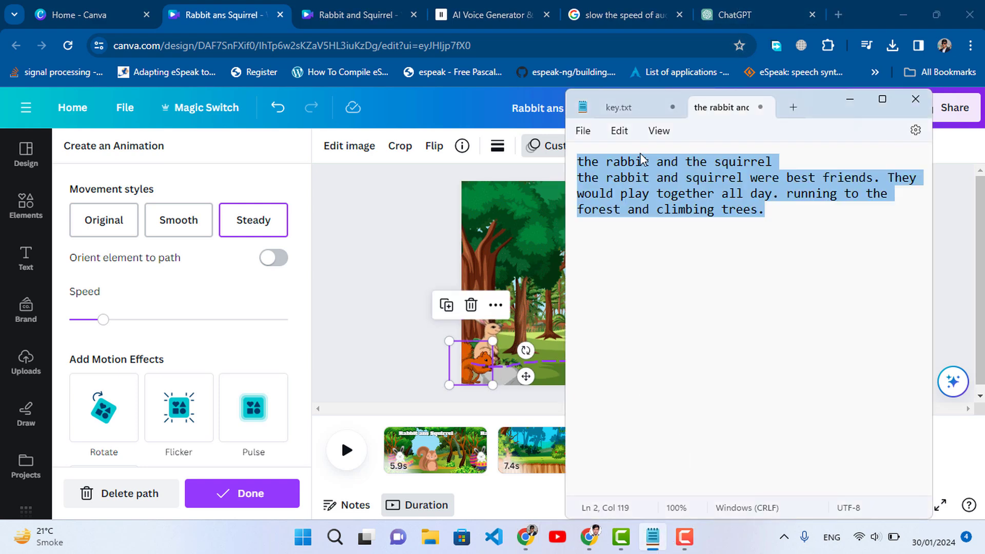
left_click(724, 210)
left_click_drag(690, 200, 582, 163)
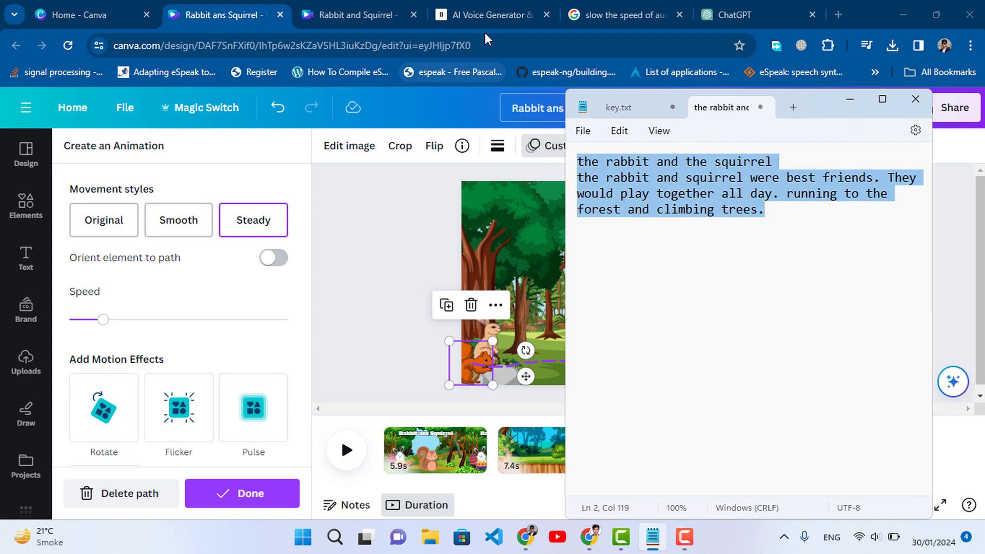
left_click(484, 10)
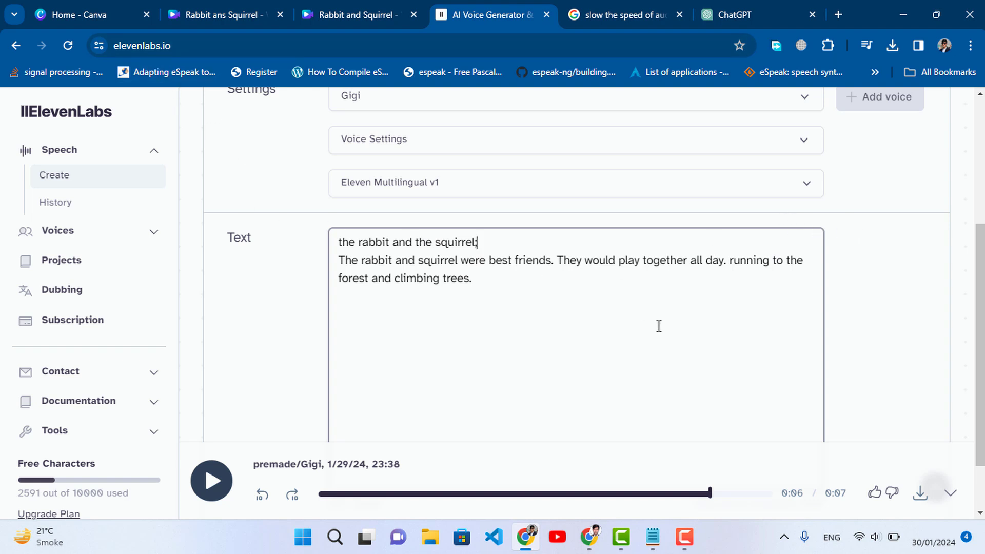
Review the narration text and audio download option in ElevenLabs, and check the browser's recent downloads for the narration MP3
left_click(950, 500)
left_click_drag(483, 280, 378, 260)
scroll(556, 374, "down", 2)
left_click(606, 469)
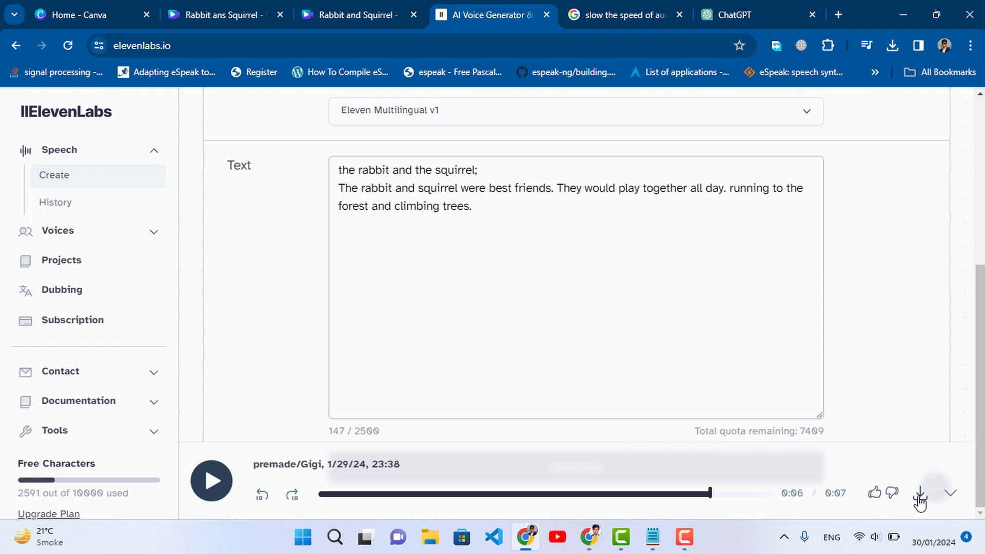
left_click(894, 46)
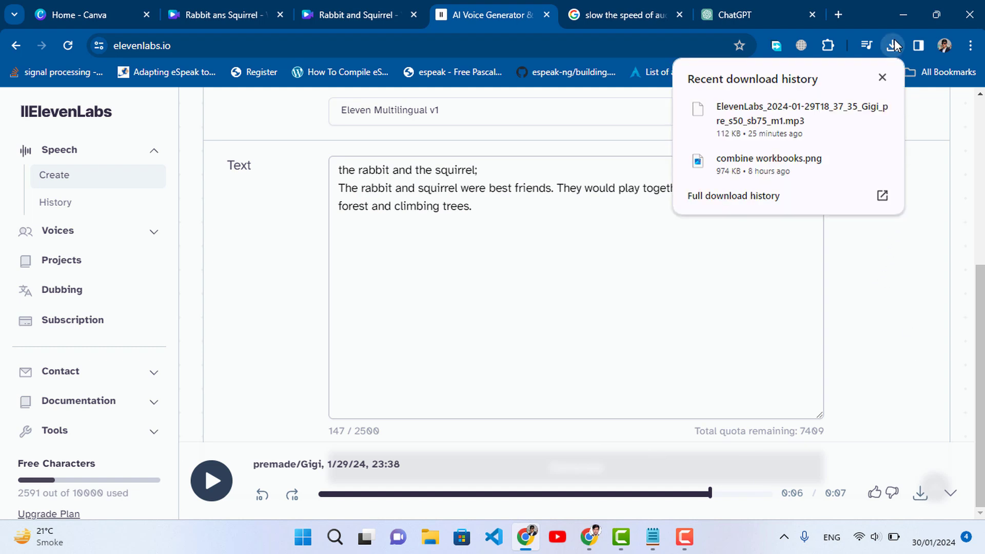
left_click(963, 157)
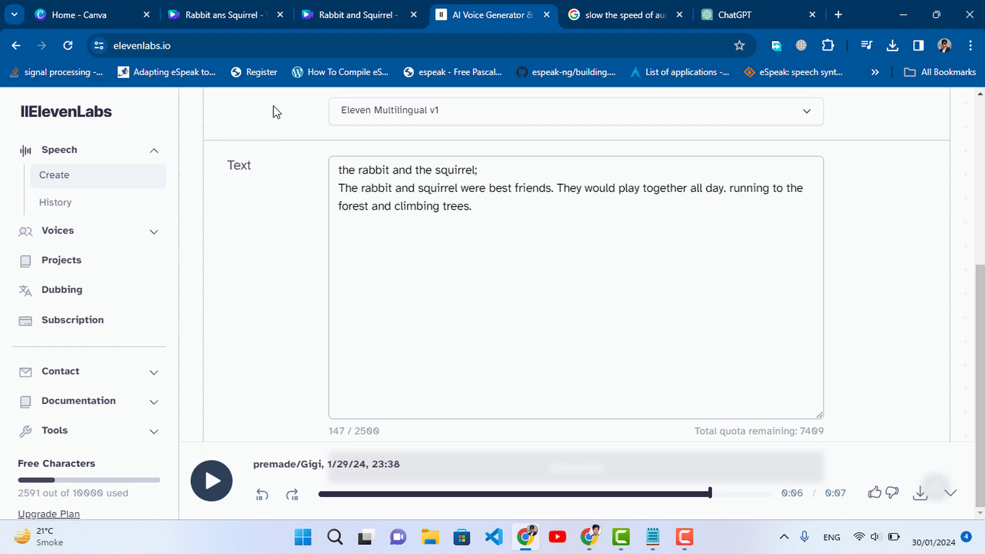
Return to the Canva project, add a single copy of the uploaded Eleve.mp3 audio, and align it with the start of the timeline
left_click(328, 14)
left_click(216, 15)
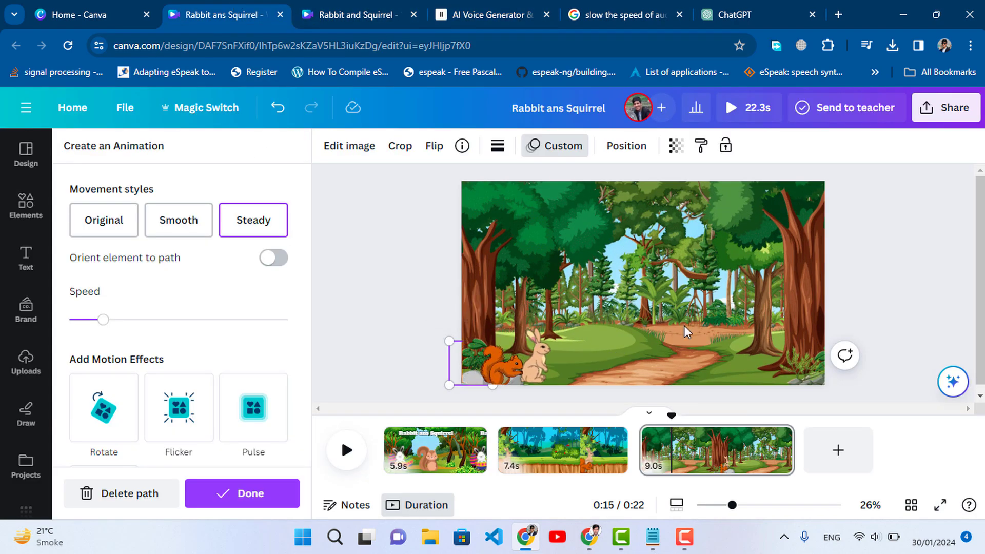
left_click(867, 274)
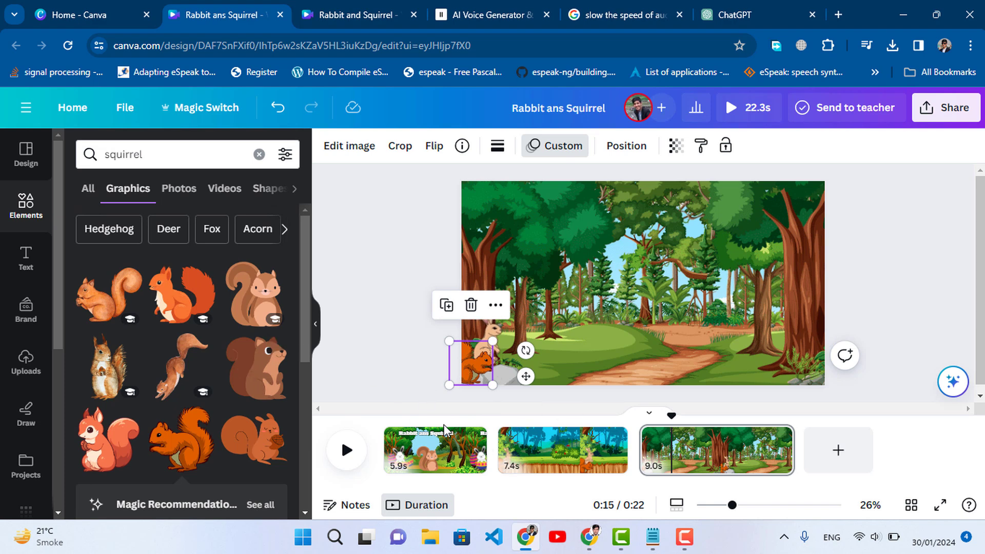
left_click(13, 370)
left_click(224, 191)
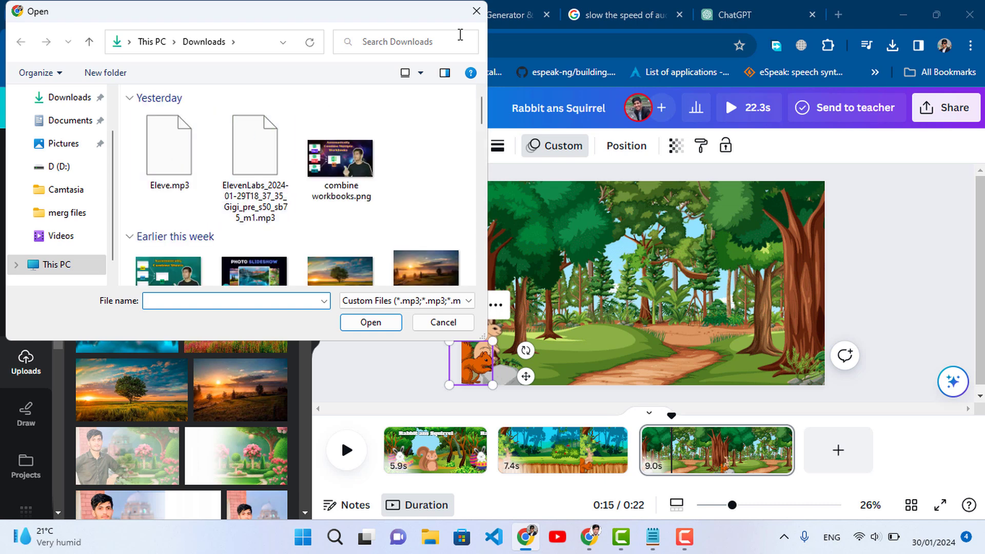
left_click(476, 10)
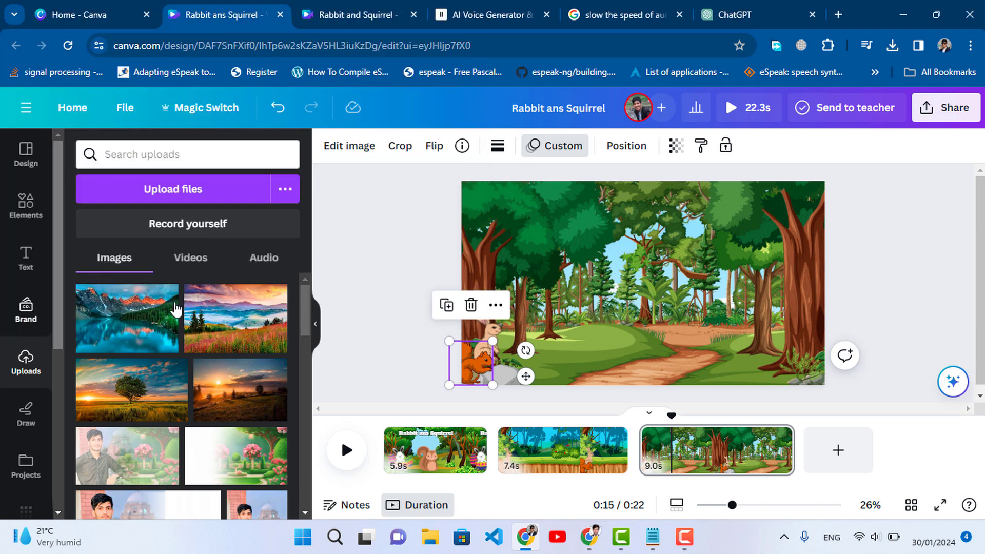
left_click(276, 264)
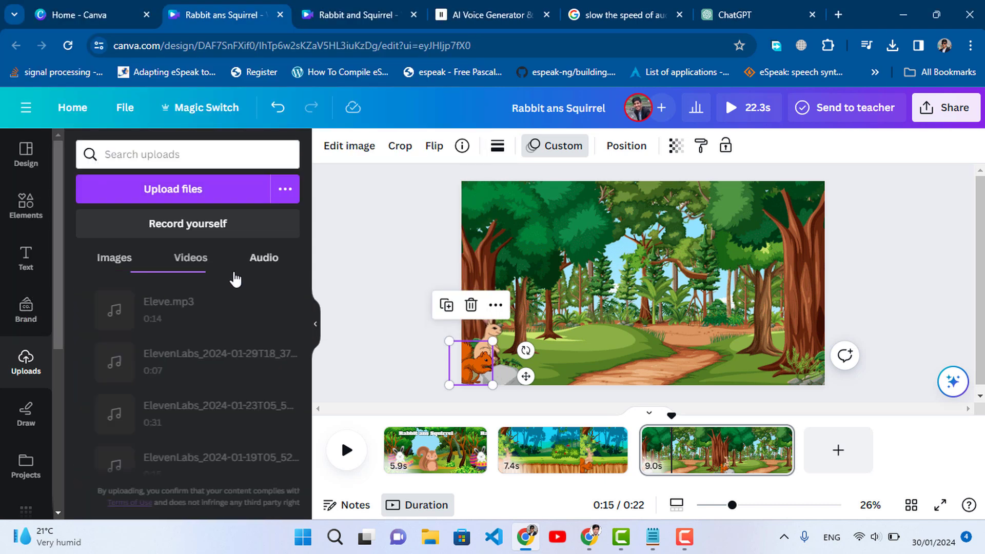
left_click(181, 318)
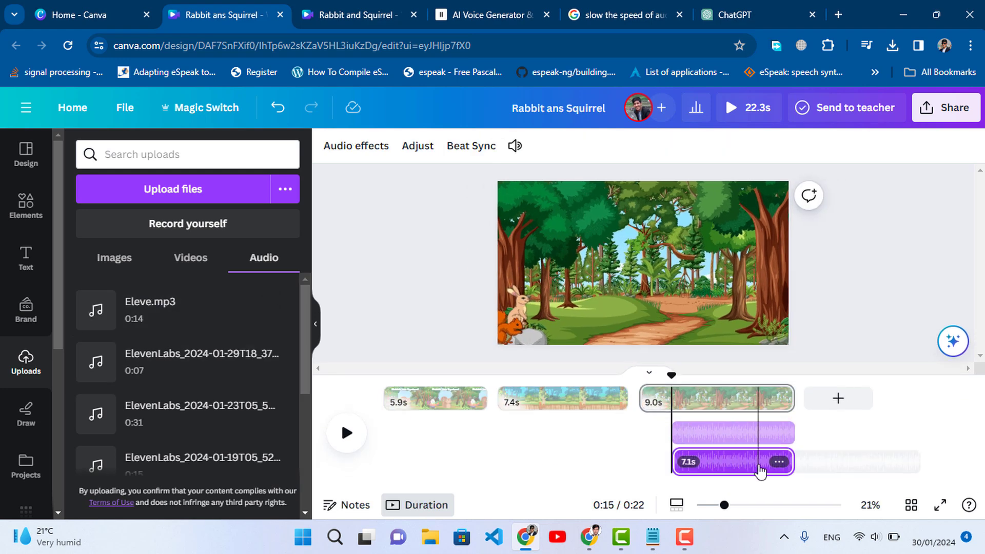
key("Delete")
left_click_drag(718, 467, 382, 467)
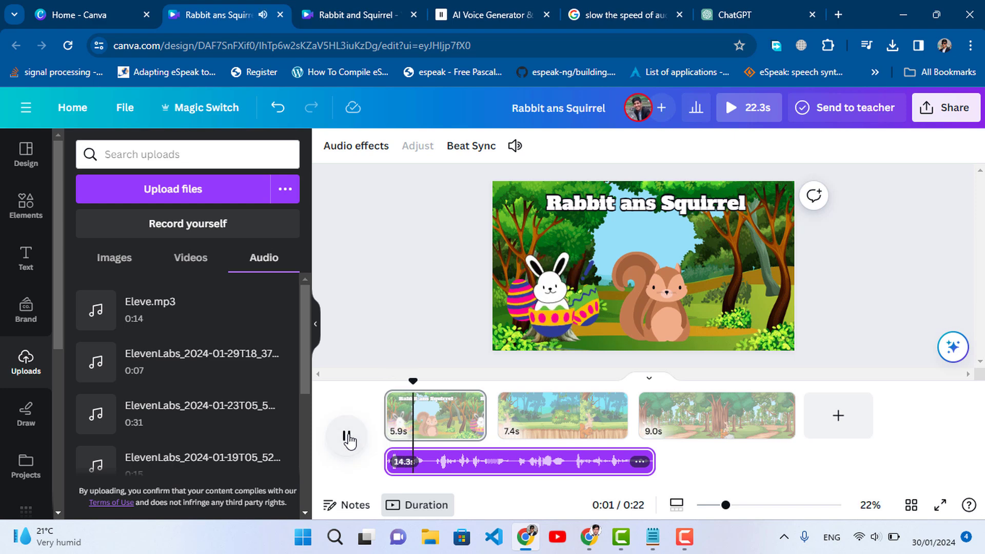
Stop playback after the spoken title, split the narration track there, and move its second part to the start of the second page
left_click(348, 437)
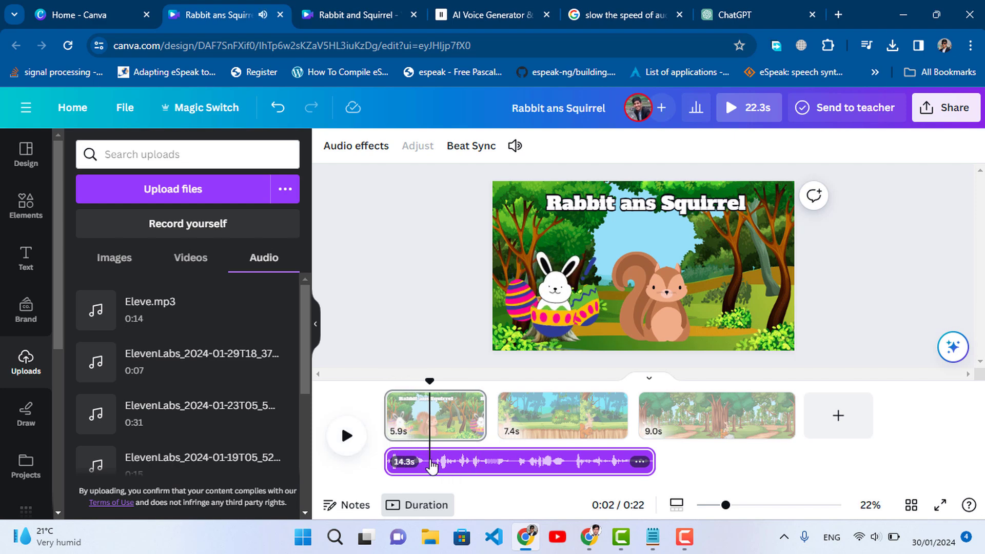
right_click(430, 464)
left_click(475, 437)
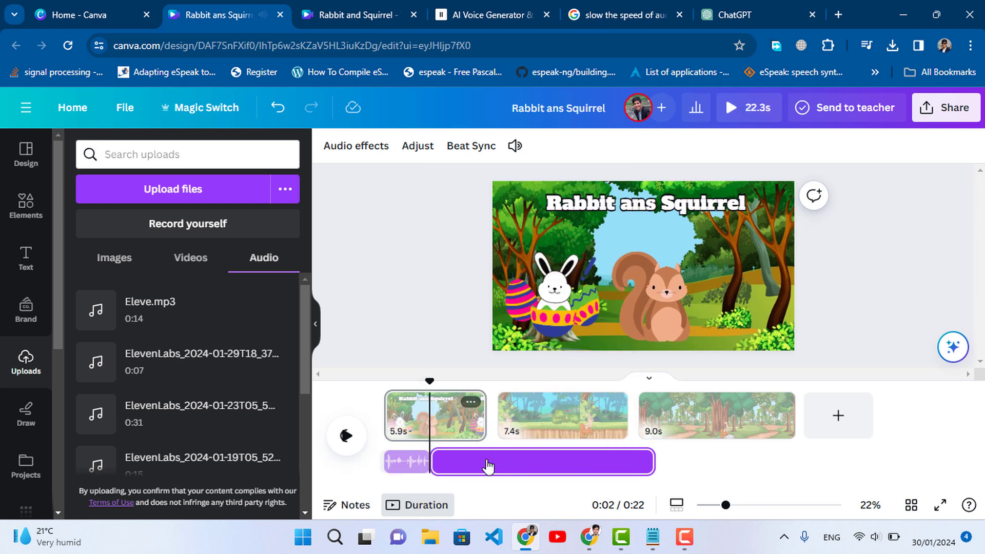
left_click_drag(475, 467, 552, 465)
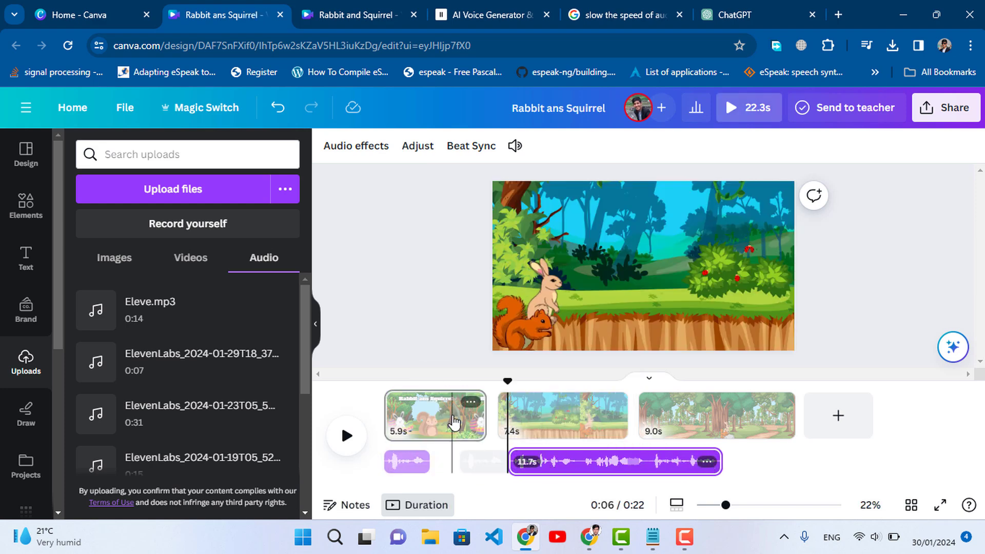
Trim the title page to 2.9 seconds and move the second narration clip back to the start of the second page
left_click(452, 418)
left_click_drag(482, 419, 434, 419)
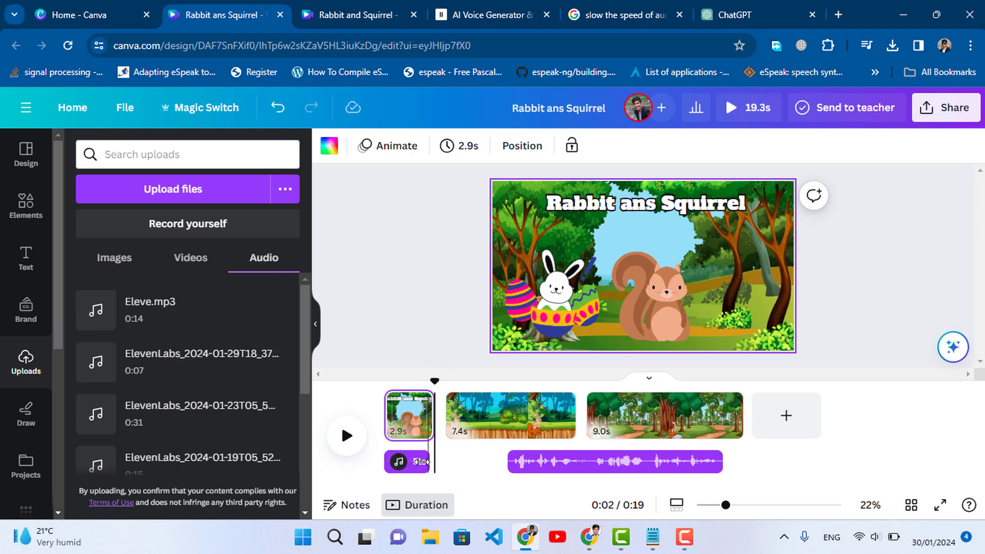
left_click_drag(543, 465, 471, 450)
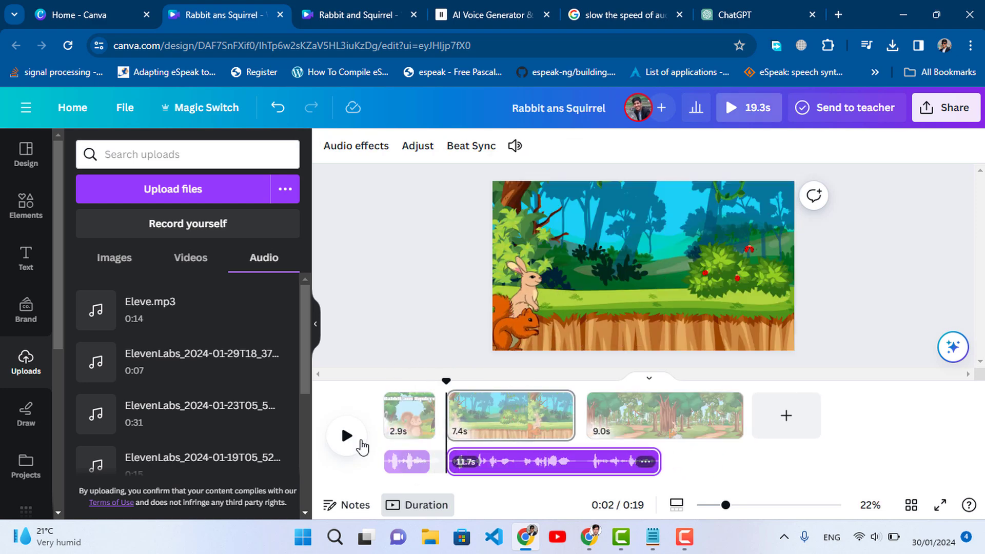
Play the second page with its narration into the third scene, and trim the second page to 6.7 seconds
left_click(347, 436)
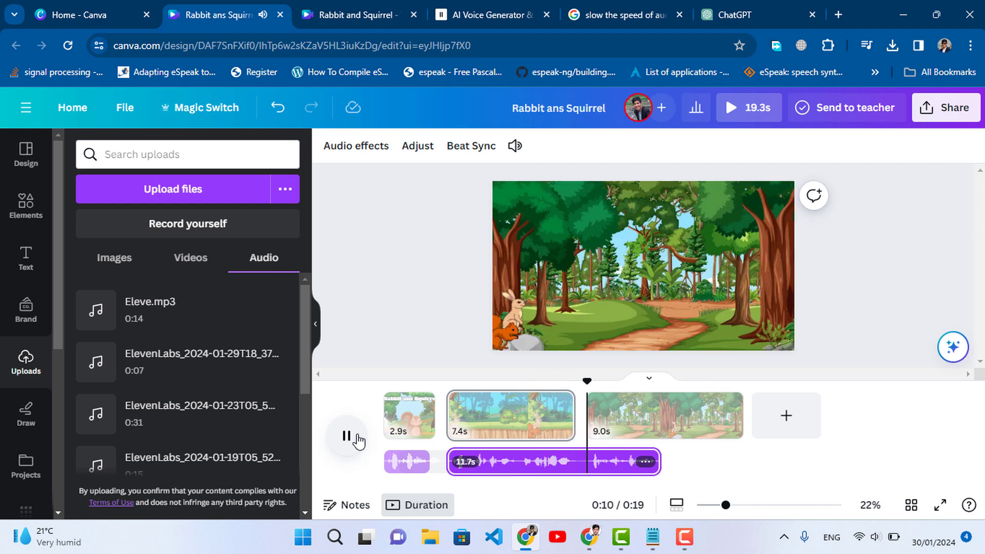
left_click(347, 436)
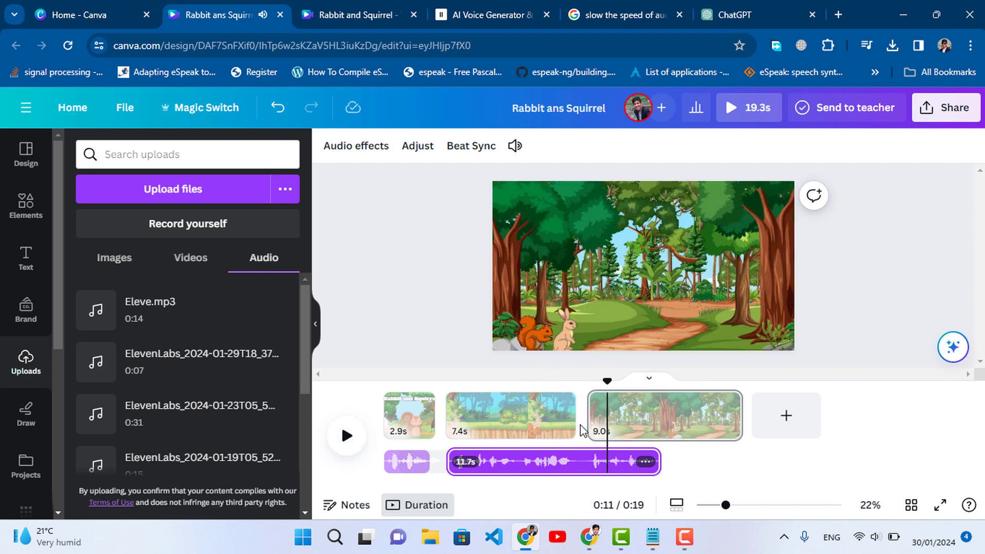
left_click_drag(574, 420, 563, 420)
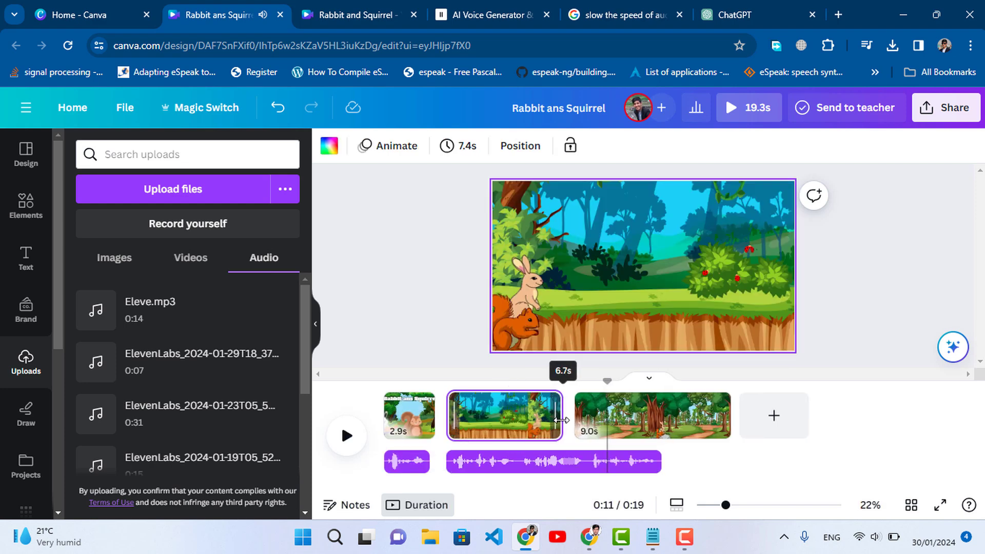
left_click(609, 464)
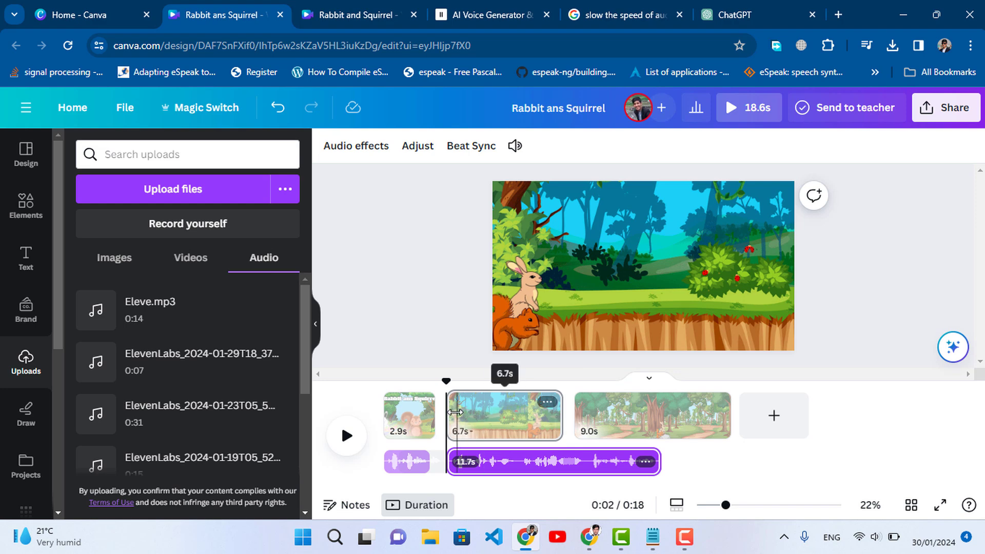
Add a Color Wipe transition between the first and second pages and a Slide transition between the second and third pages
left_click(449, 429)
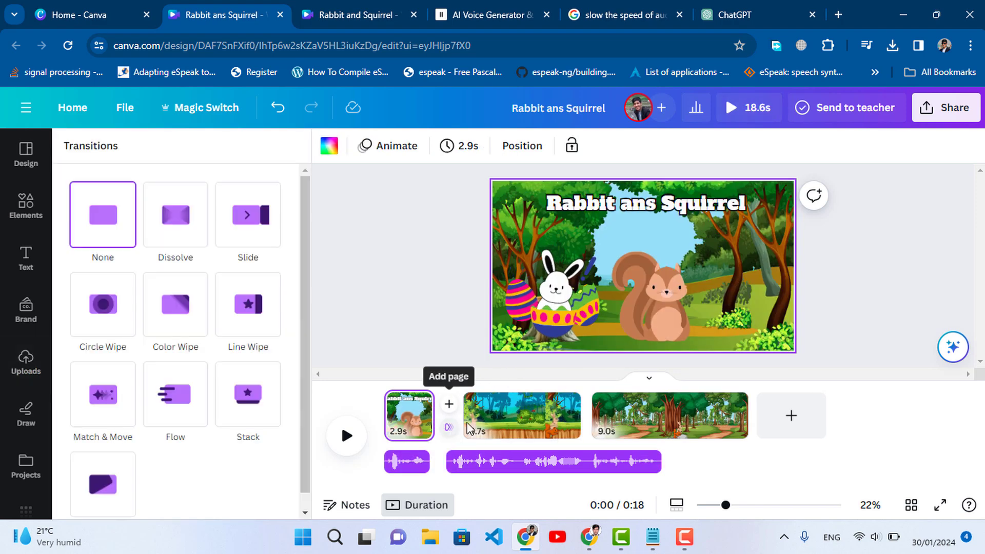
left_click(191, 305)
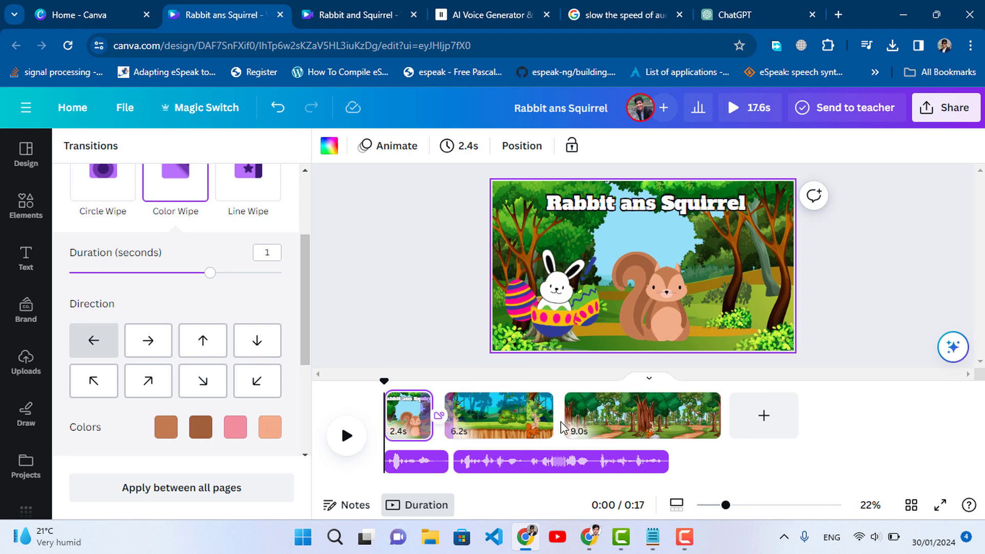
left_click(504, 405)
scroll(218, 237, "up", 2)
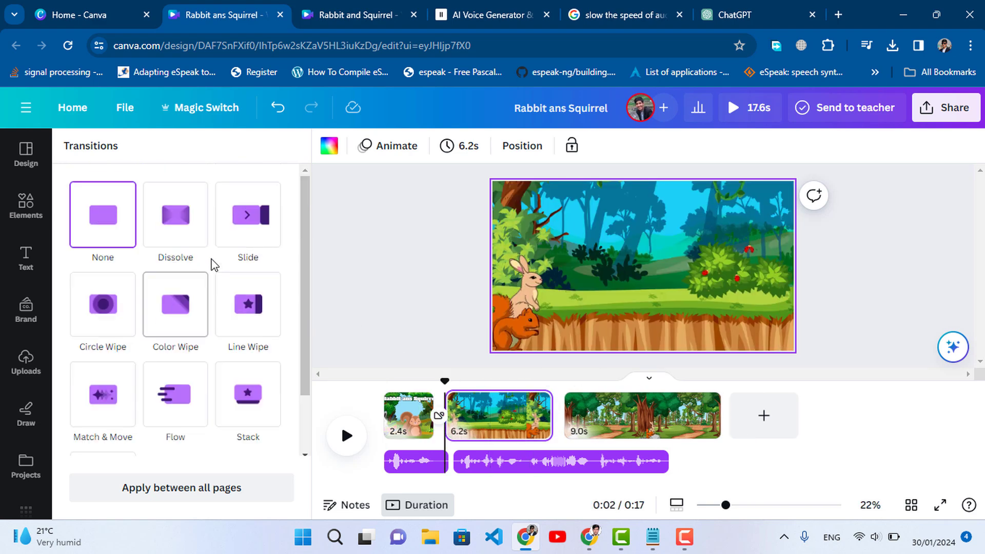
left_click(236, 246)
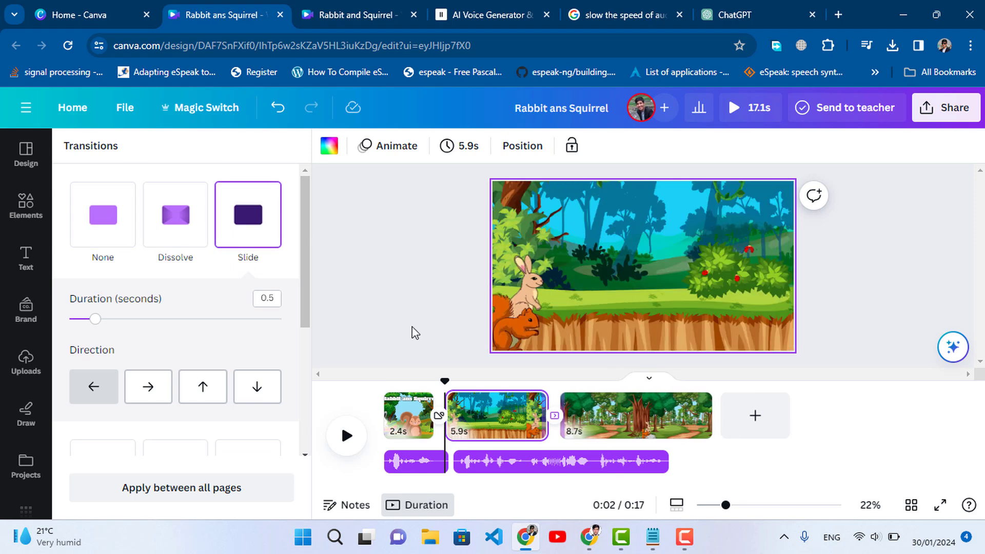
Play the video from the beginning and watch it in the full preview to check the transitions, narration and movement
left_click_drag(441, 381, 353, 382)
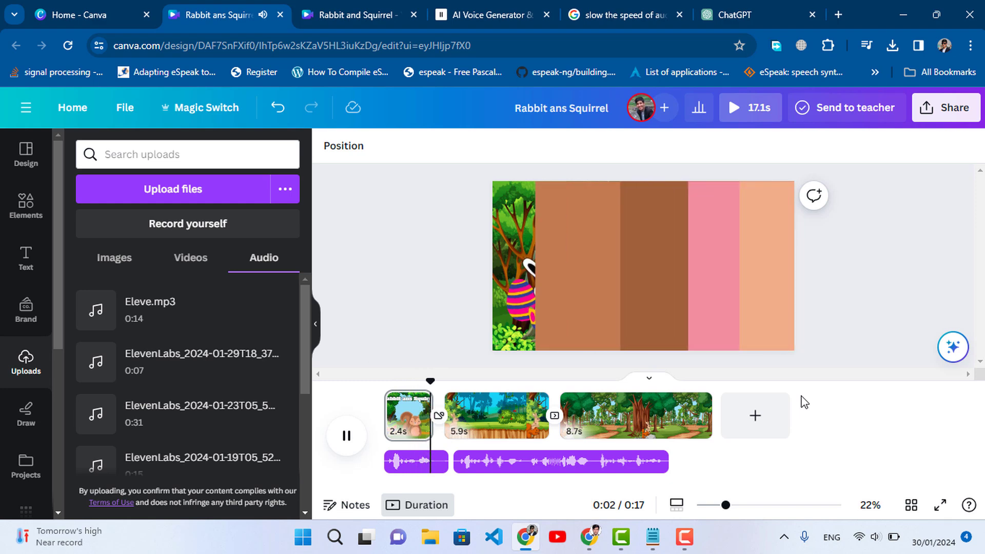
left_click(746, 117)
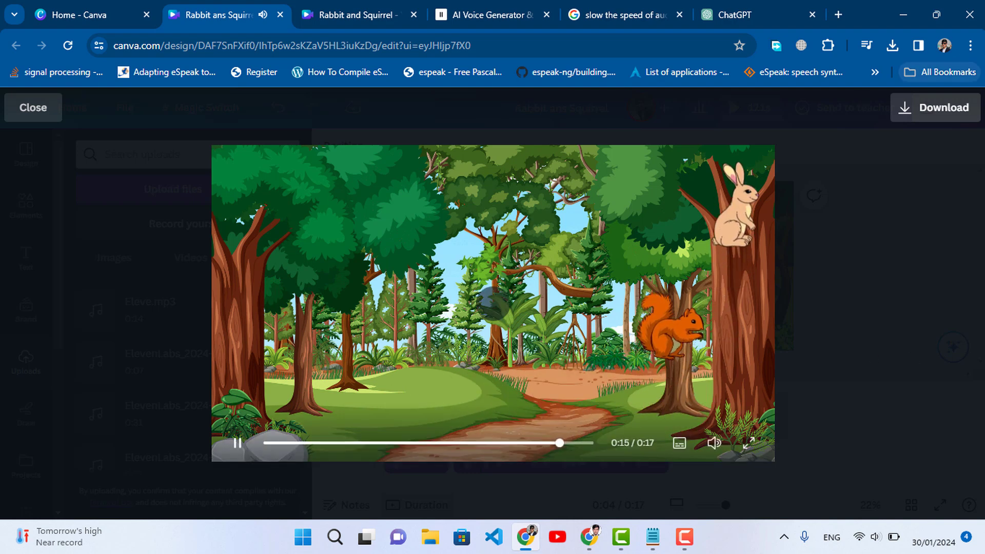
left_click(32, 114)
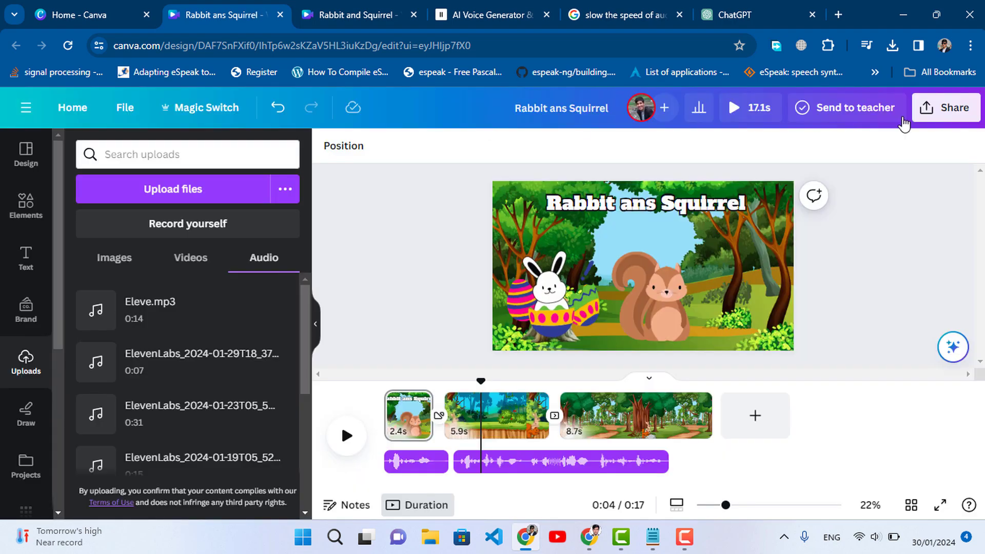
Download all three pages as an MP4 video in 1080p (HD) quality
left_click(952, 114)
scroll(832, 338, "down", 3)
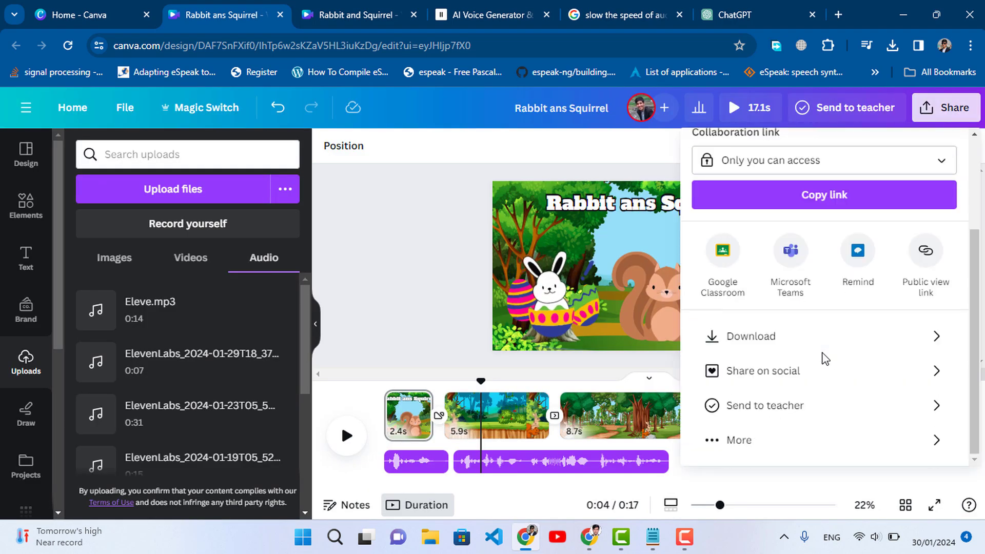
left_click(821, 351)
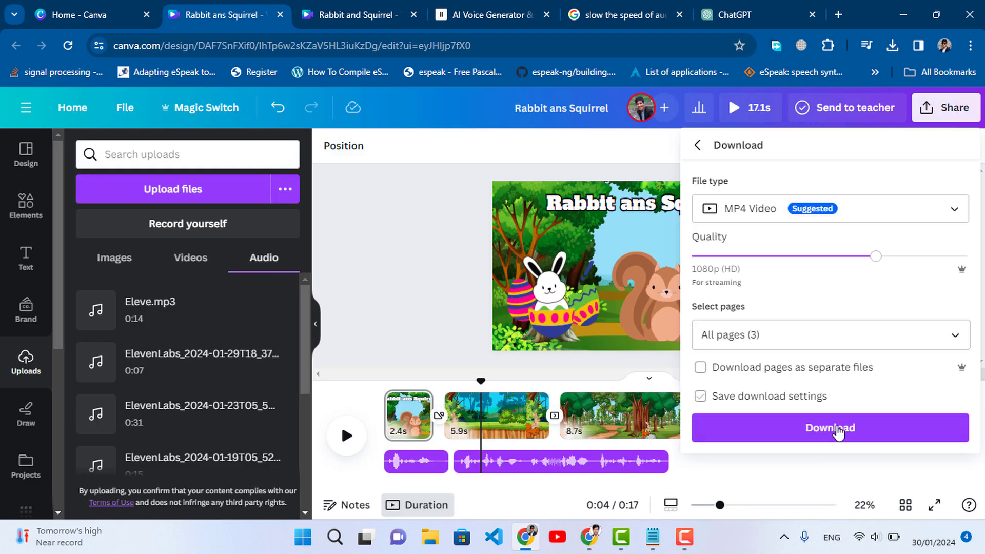
left_click(832, 431)
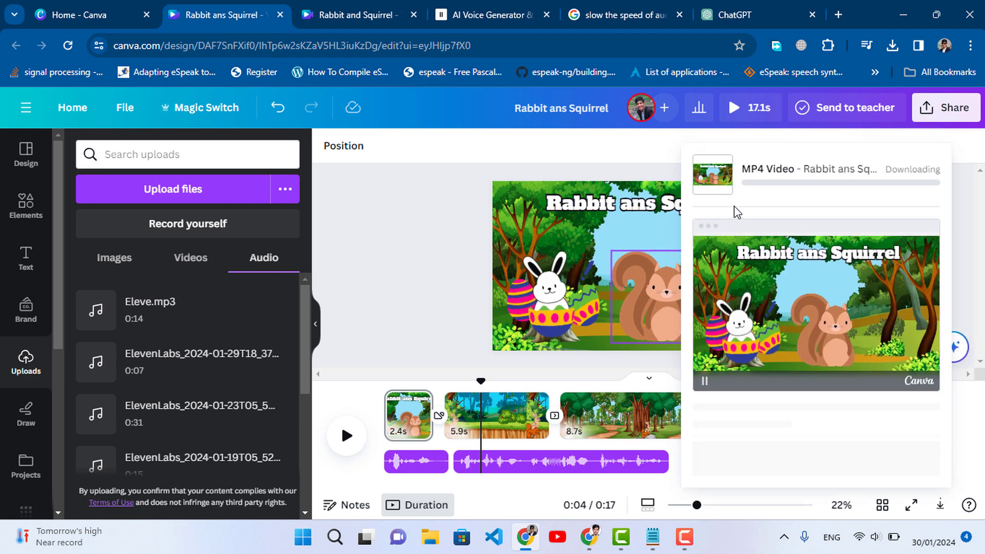